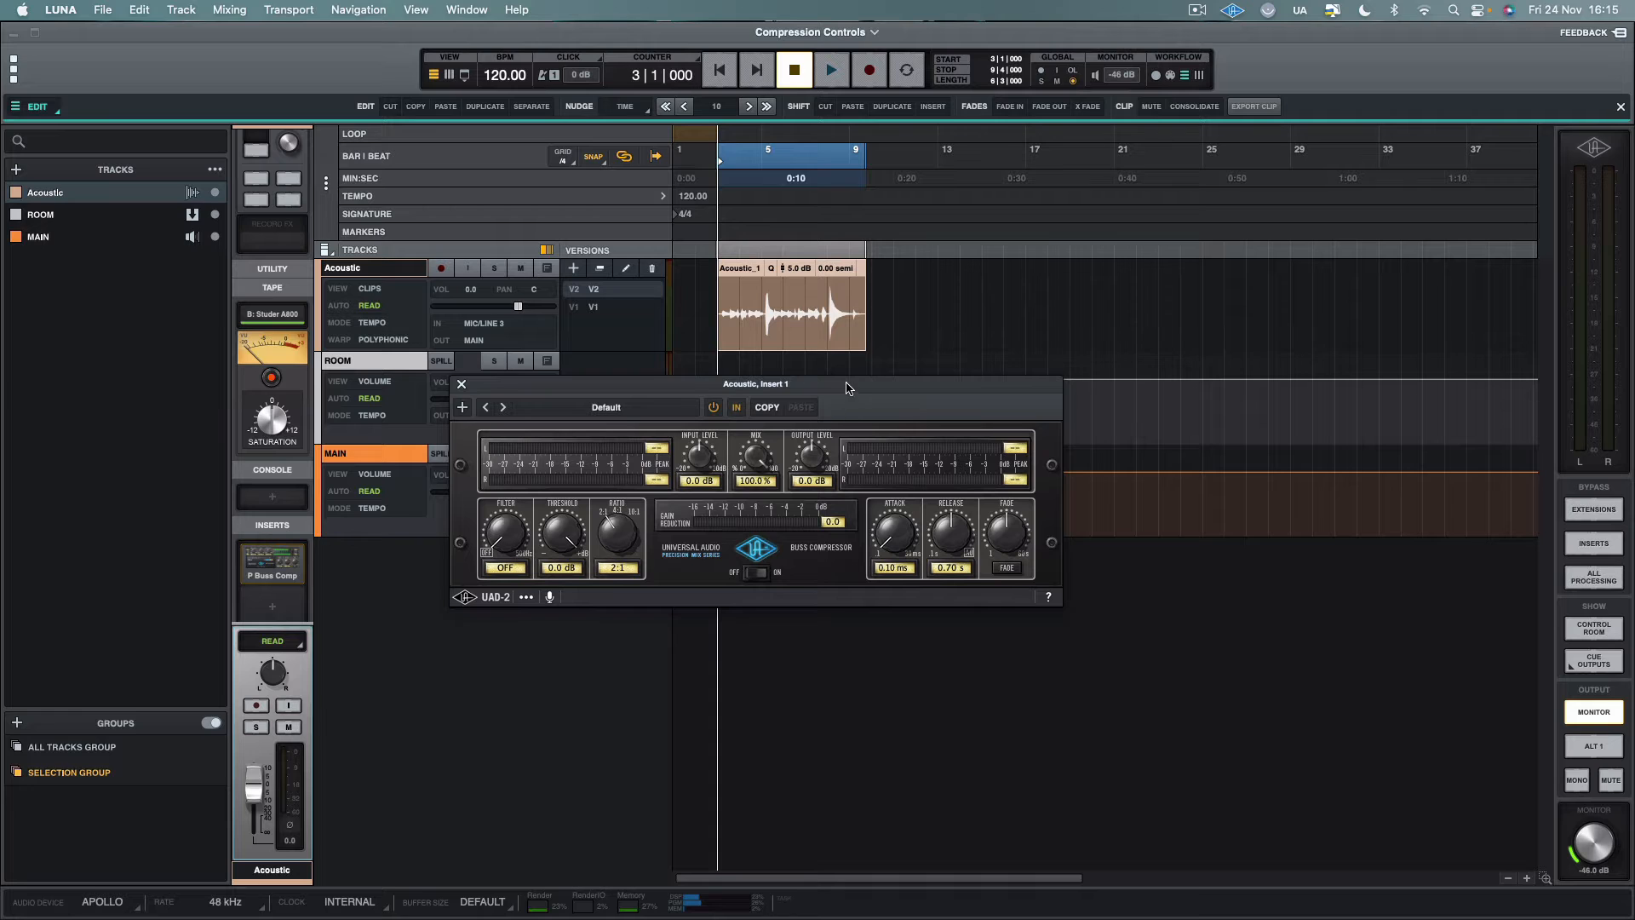
# Toggle the Buss Compressor off and on, and move its plug-in window slightly over the tracks
pyautogui.moveTo(849, 389); pyautogui.dragTo(861, 403)
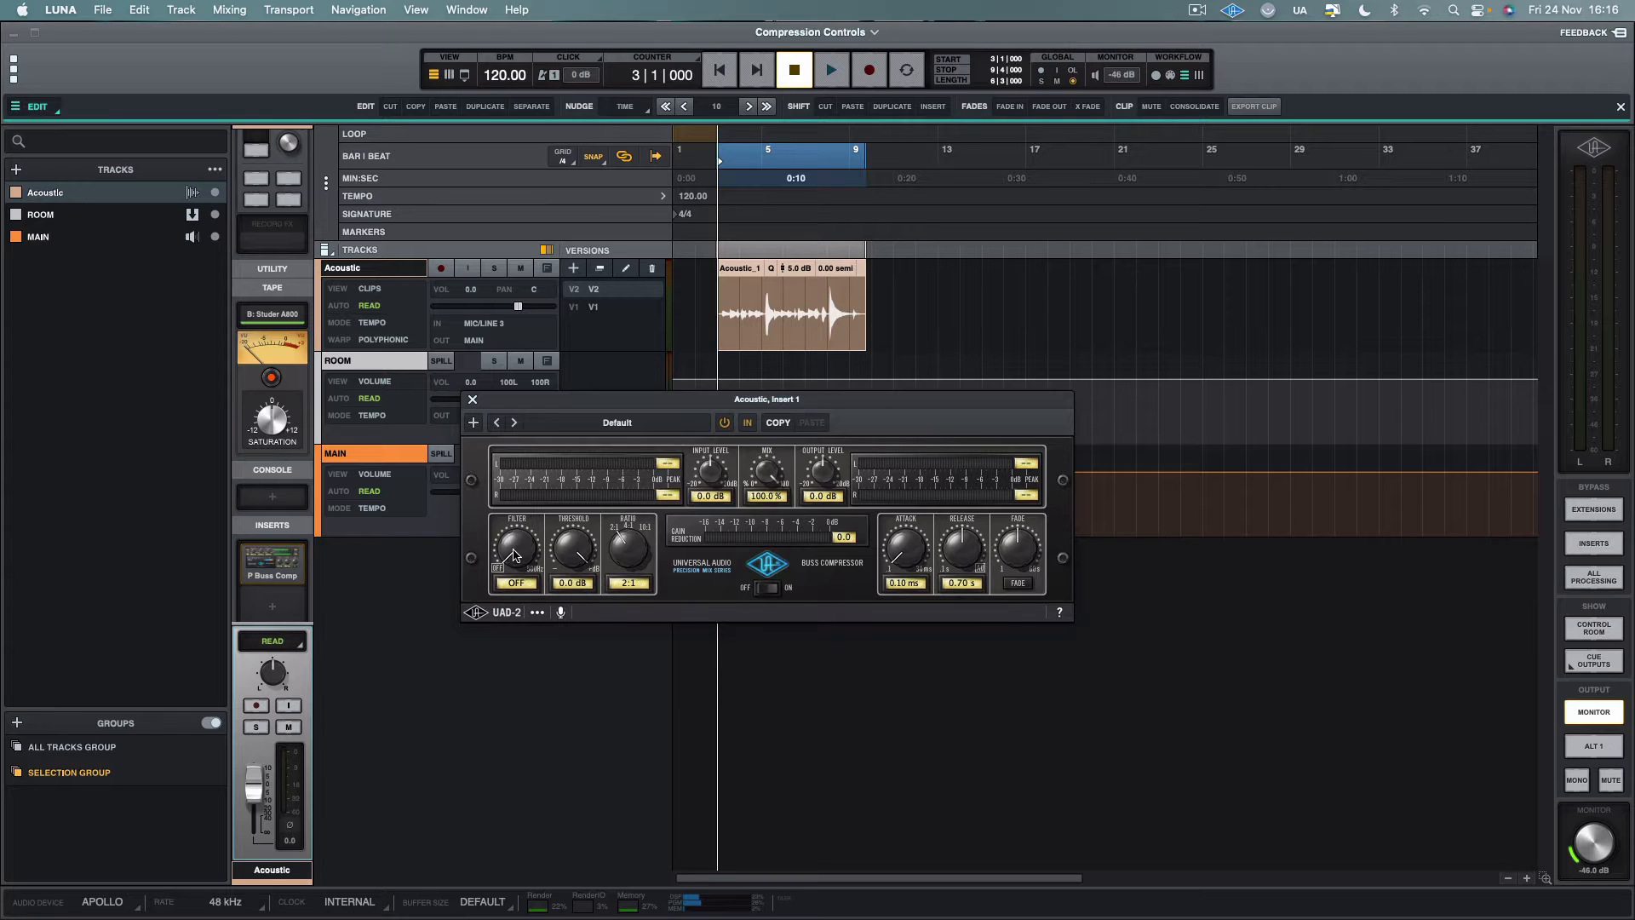
pyautogui.moveTo(517, 555); pyautogui.dragTo(522, 603)
pyautogui.moveTo(967, 556)
pyautogui.mouseDown()
pyautogui.moveTo(970, 525)
pyautogui.moveTo(964, 550)
pyautogui.mouseUp()
pyautogui.click(769, 571)
pyautogui.click(768, 571)
pyautogui.click(768, 571)
pyautogui.click(768, 571)
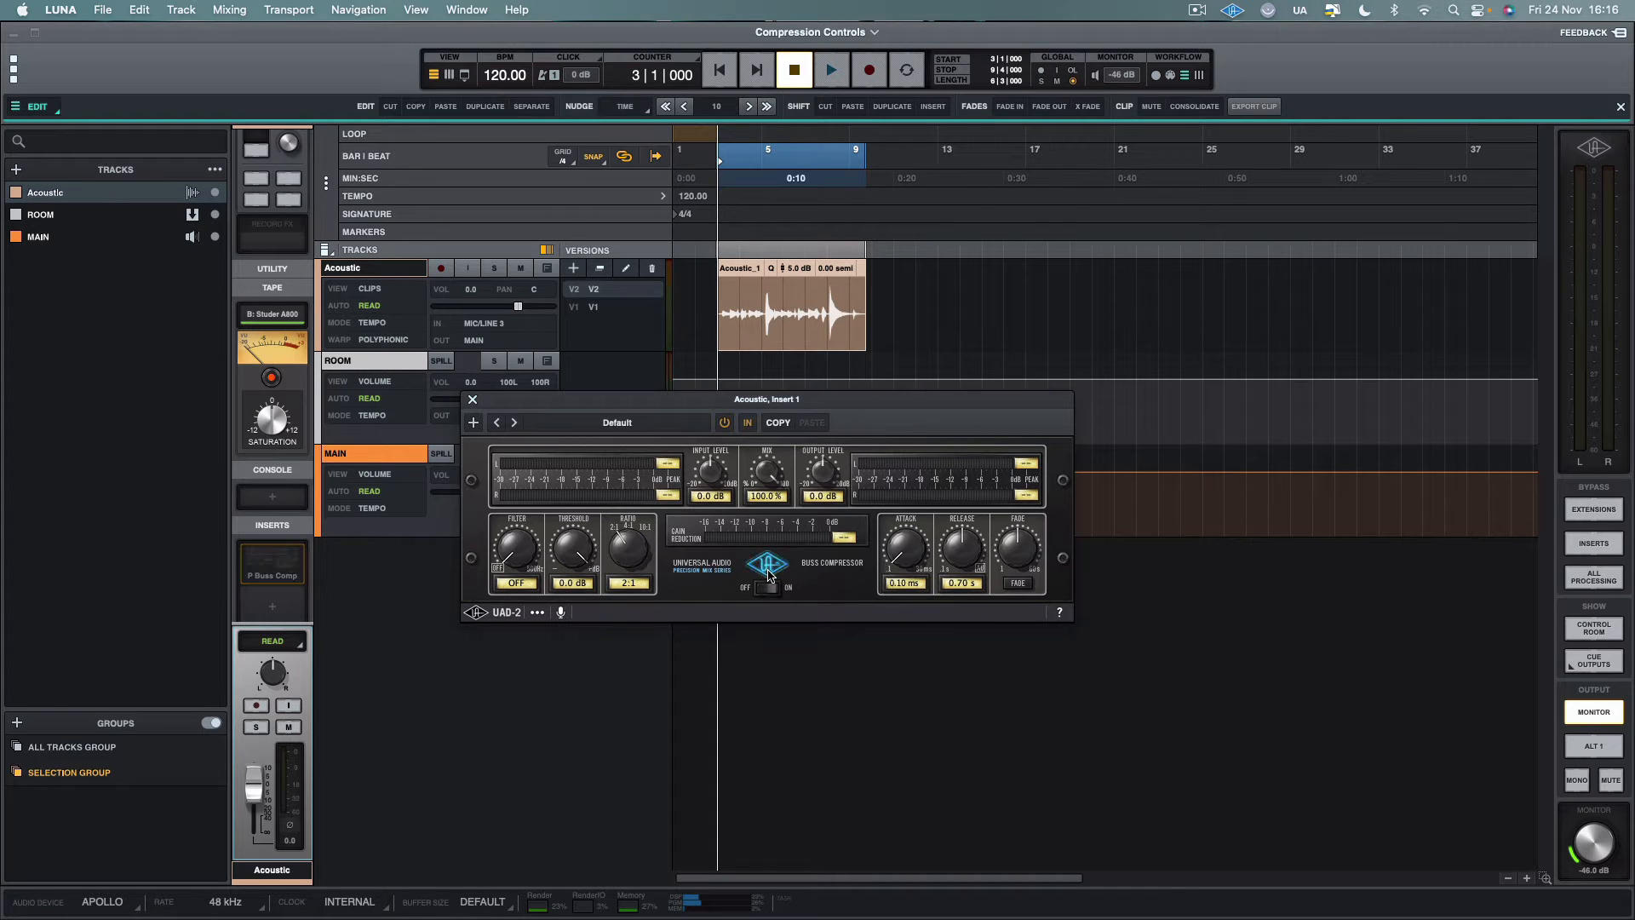
pyautogui.click(768, 572)
pyautogui.click(768, 572)
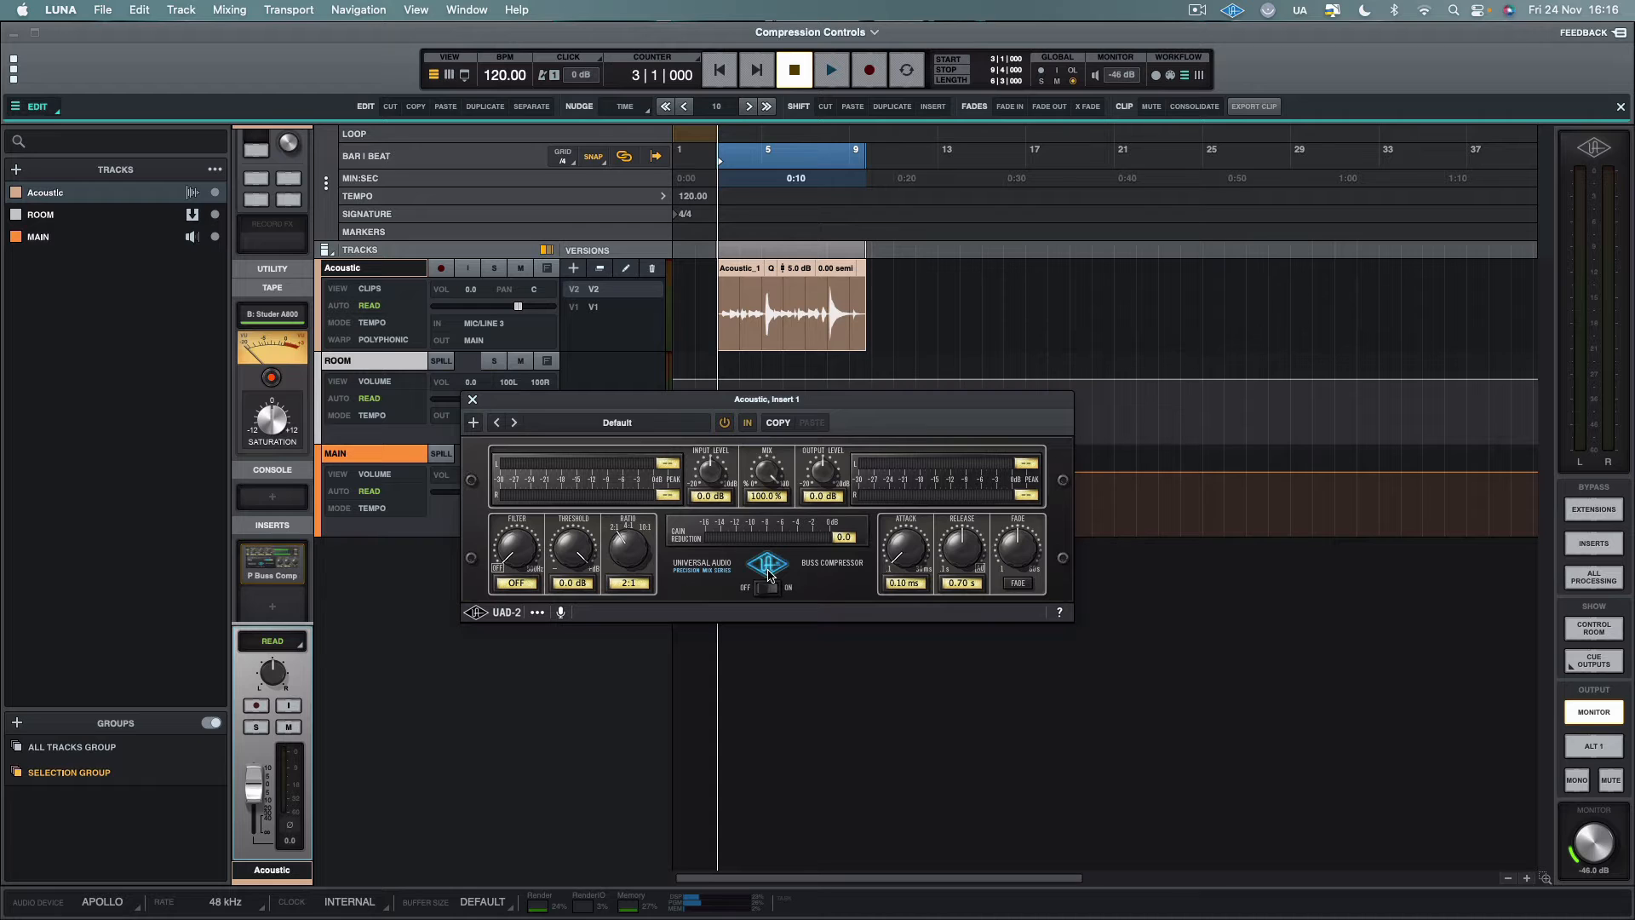
pyautogui.moveTo(783, 405); pyautogui.dragTo(820, 412)
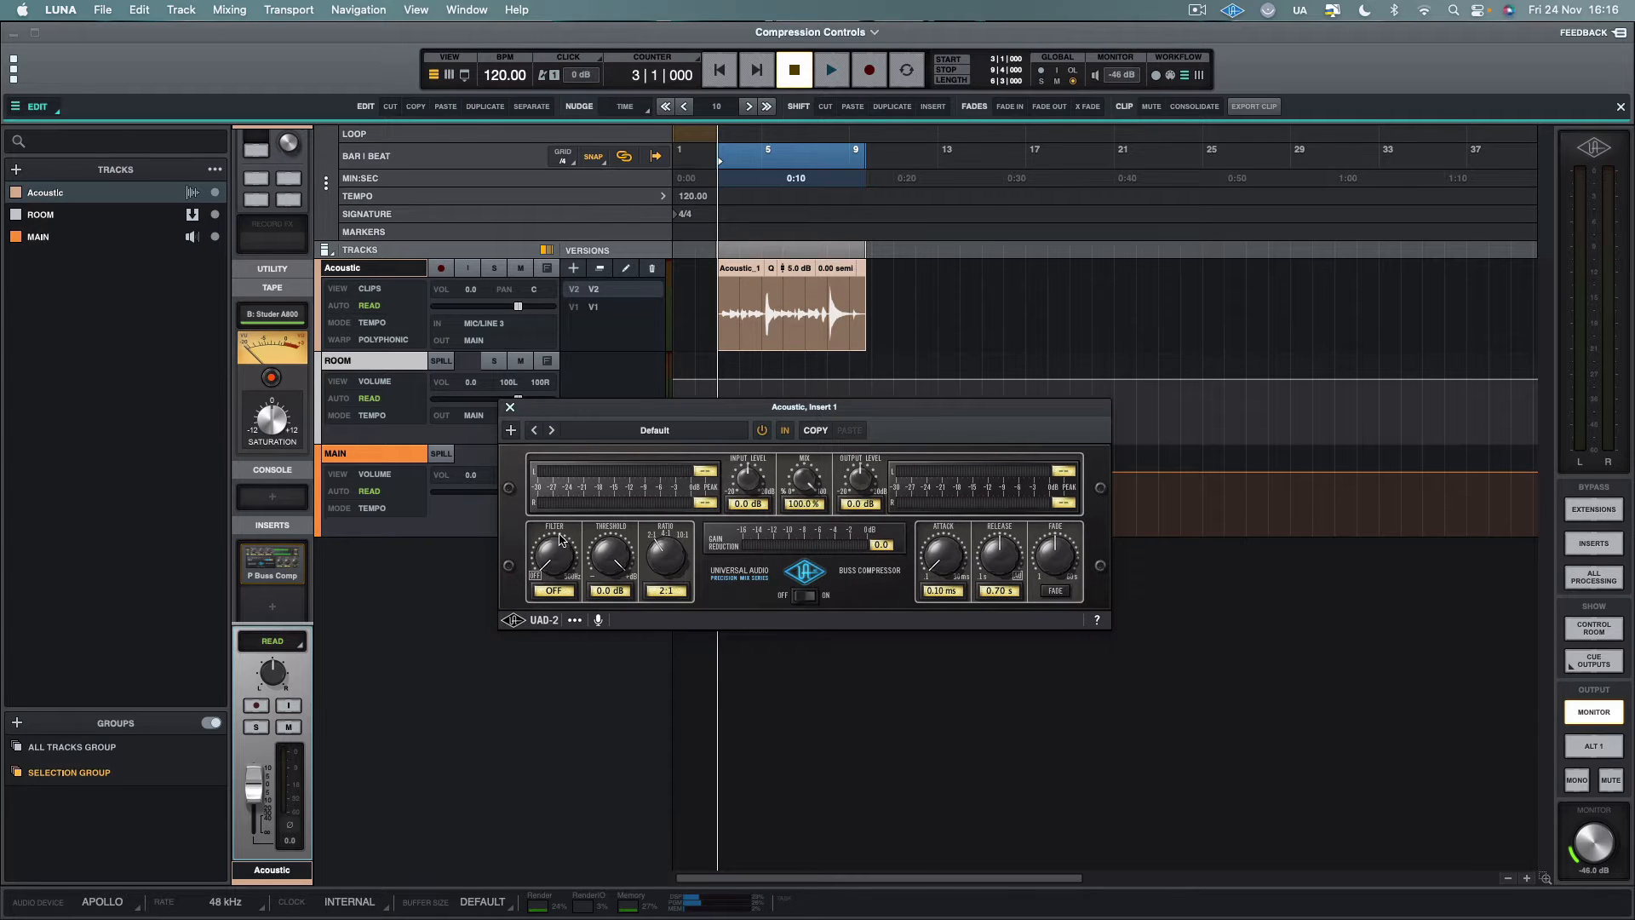
# Sweep the compressor's side-chain filter upward and return it to OFF
pyautogui.moveTo(557, 558)
pyautogui.mouseDown()
pyautogui.moveTo(572, 422)
pyautogui.moveTo(570, 618)
pyautogui.moveTo(565, 485)
pyautogui.moveTo(562, 572)
pyautogui.mouseUp()
pyautogui.moveTo(558, 562); pyautogui.dragTo(570, 495)
pyautogui.moveTo(555, 529); pyautogui.dragTo(545, 817)
# Set the compressor's threshold to -0.4 dB and its ratio to 10:1
pyautogui.moveTo(596, 591)
pyautogui.mouseDown()
pyautogui.moveTo(600, 622)
pyautogui.moveTo(610, 533)
pyautogui.moveTo(603, 600)
pyautogui.mouseUp()
pyautogui.moveTo(604, 550); pyautogui.dragTo(607, 543)
pyautogui.moveTo(659, 564); pyautogui.dragTo(665, 497)
pyautogui.moveTo(664, 578); pyautogui.dragTo(675, 515)
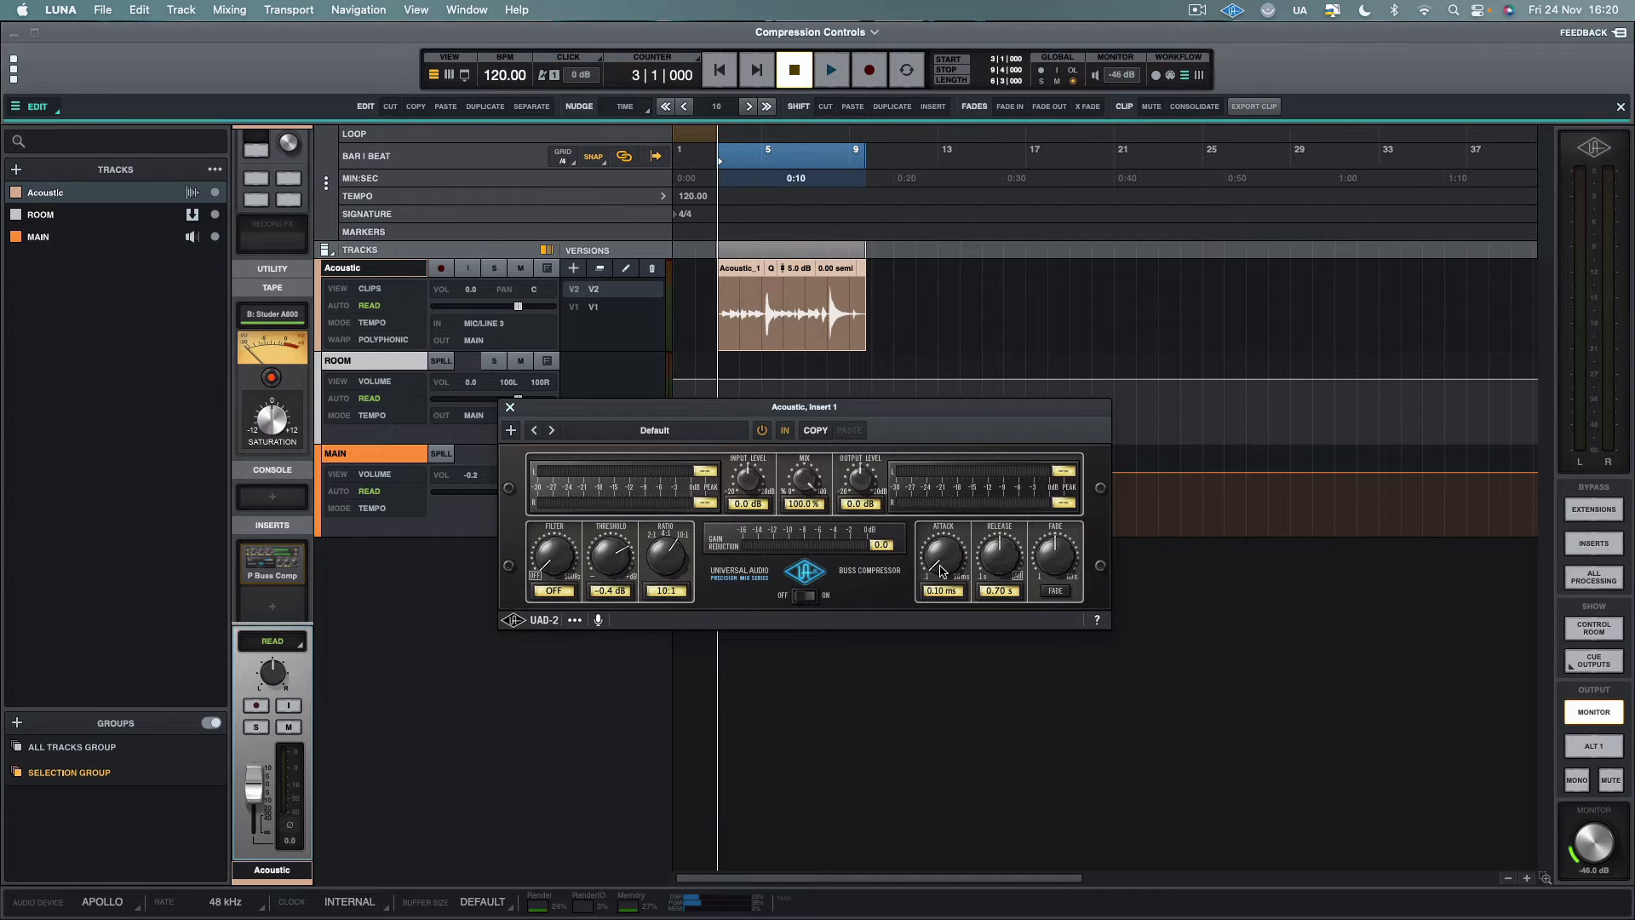
# Sweep the attack time up and down through its range, ending at 0.10 ms
pyautogui.moveTo(940, 570); pyautogui.dragTo(960, 352)
pyautogui.moveTo(937, 553); pyautogui.dragTo(923, 721)
pyautogui.moveTo(936, 558); pyautogui.dragTo(956, 346)
pyautogui.moveTo(938, 559); pyautogui.dragTo(934, 661)
# Sweep the release time through its range and set it to 0.10 s
pyautogui.moveTo(994, 539)
pyautogui.mouseDown()
pyautogui.moveTo(988, 598)
pyautogui.moveTo(993, 537)
pyautogui.mouseUp()
pyautogui.moveTo(1006, 565); pyautogui.dragTo(1002, 588)
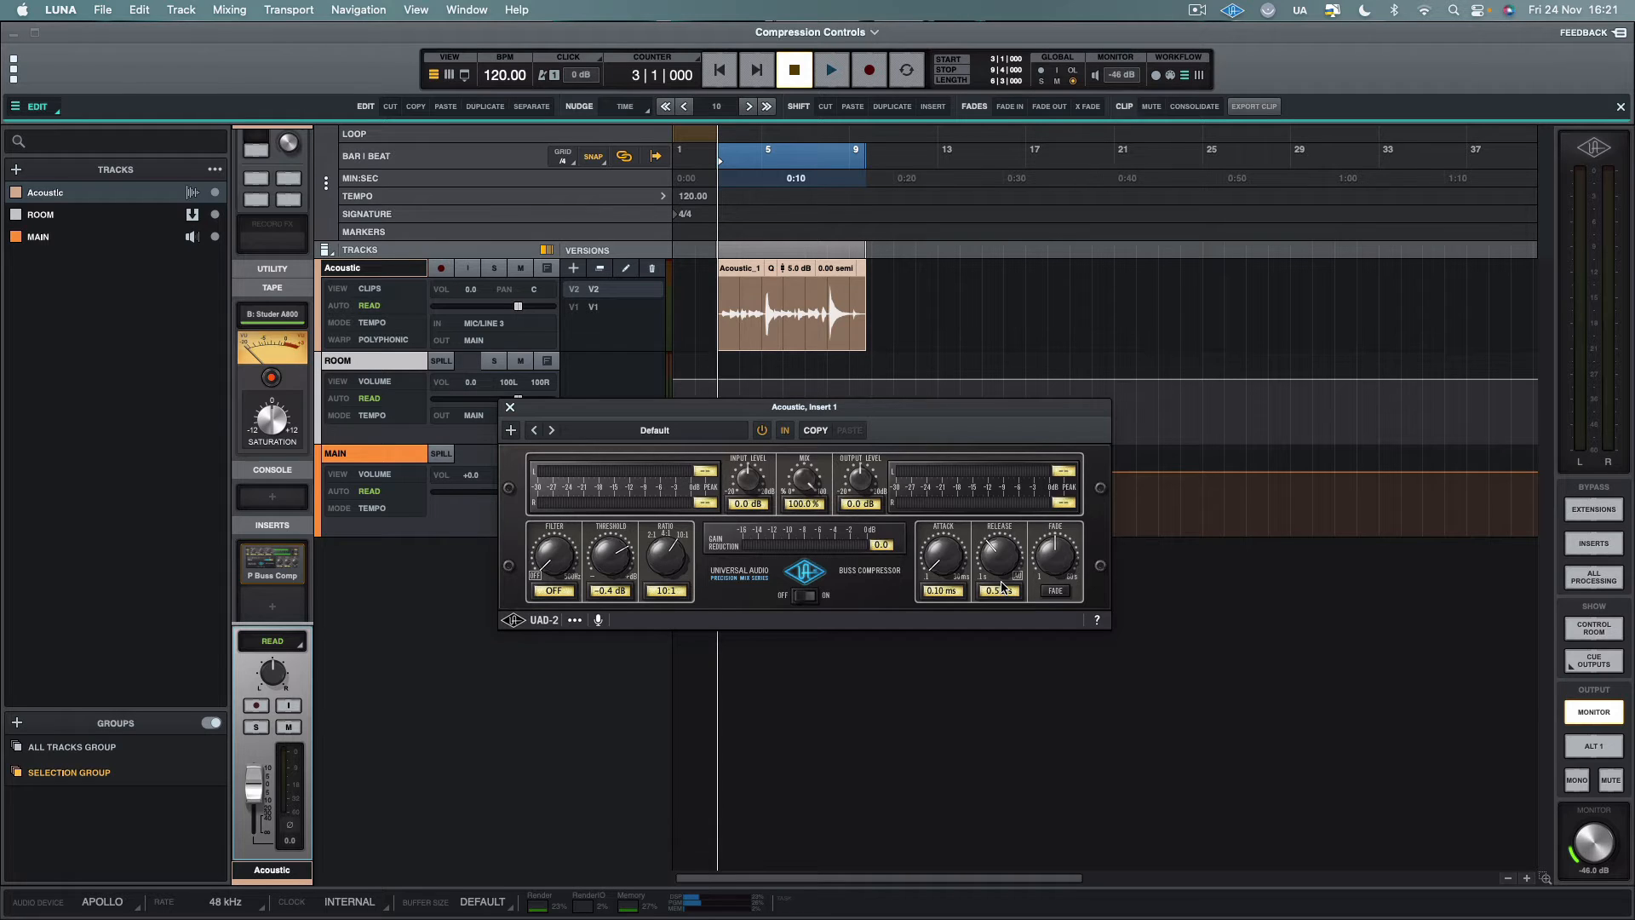
pyautogui.moveTo(1001, 586); pyautogui.dragTo(1004, 434)
pyautogui.moveTo(1001, 500); pyautogui.dragTo(1002, 585)
pyautogui.moveTo(1005, 563); pyautogui.dragTo(1002, 515)
pyautogui.click(1003, 590)
# Try the Fade and Mix controls, returning Mix to 100%, and shift the compressor window aside
pyautogui.moveTo(1054, 557); pyautogui.dragTo(1044, 668)
pyautogui.moveTo(1051, 679); pyautogui.dragTo(1054, 568)
pyautogui.moveTo(802, 477); pyautogui.dragTo(809, 572)
pyautogui.moveTo(805, 483); pyautogui.dragTo(866, 406)
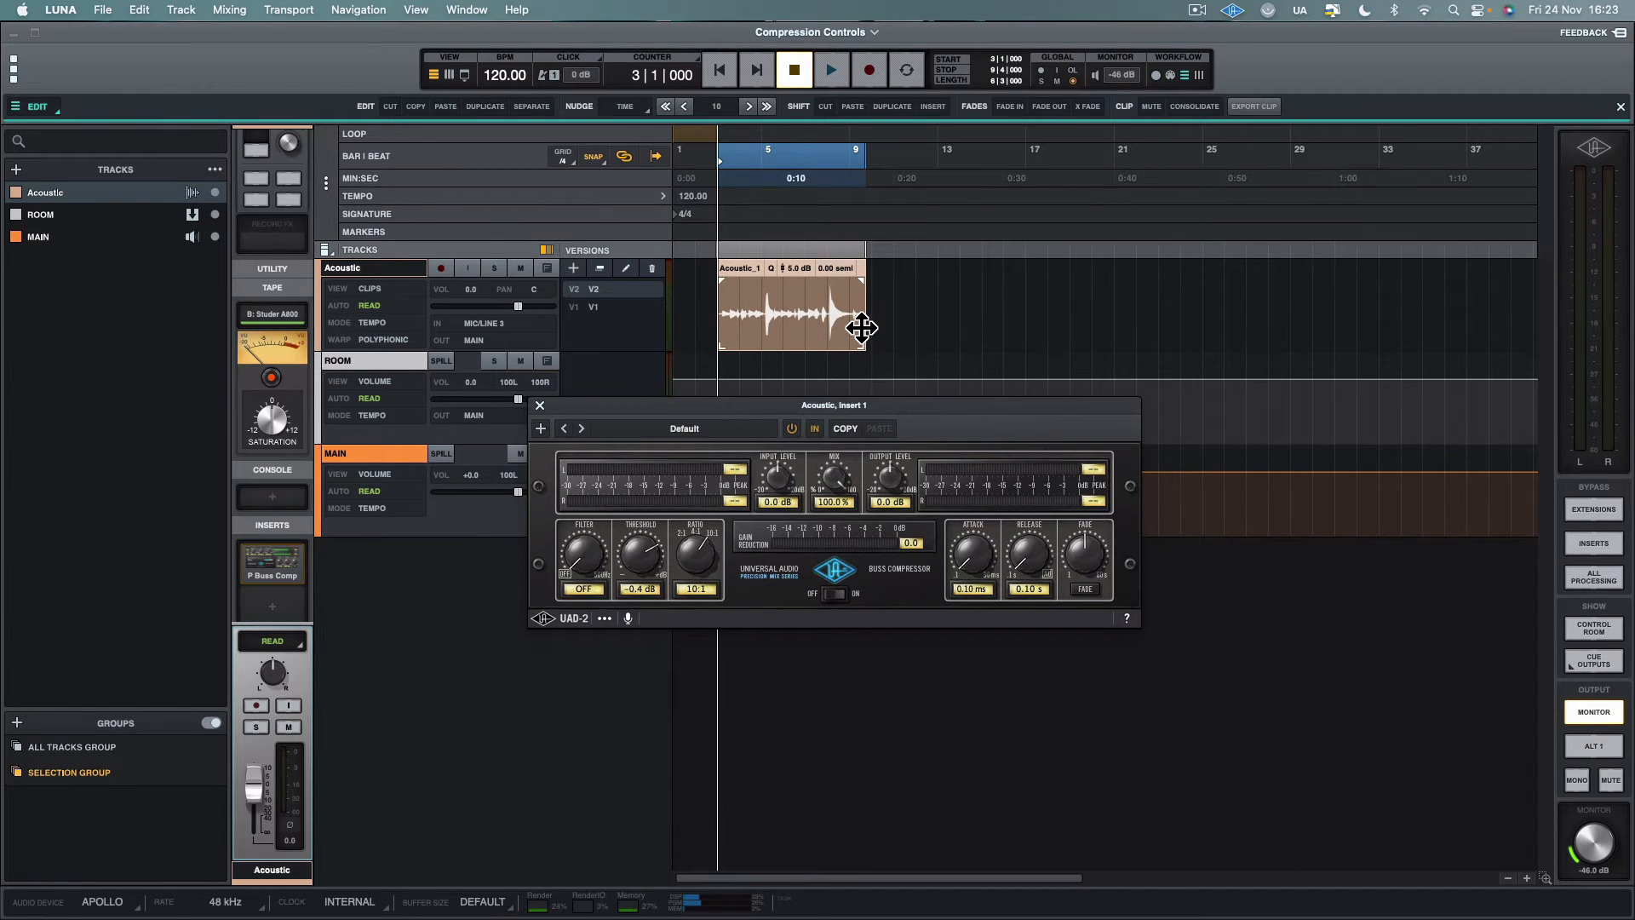
# Enlarge the Acoustic clip on the timeline and select the whole clip
pyautogui.click(820, 298)
pyautogui.press('t')
pyautogui.press('t')
pyautogui.press('t')
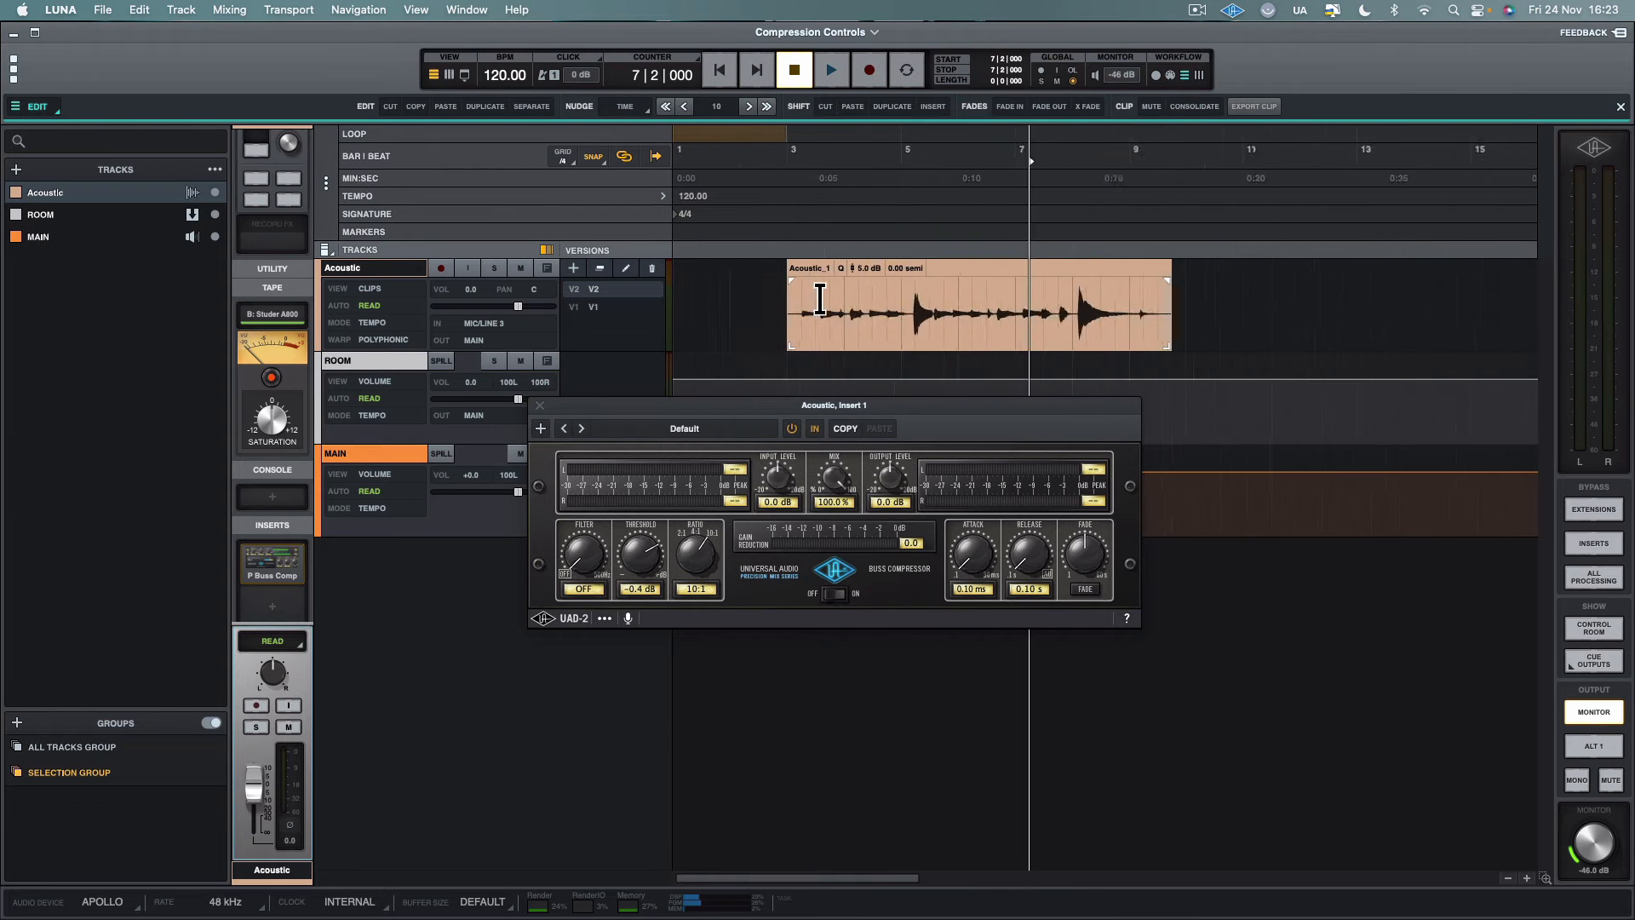
pyautogui.click(894, 281)
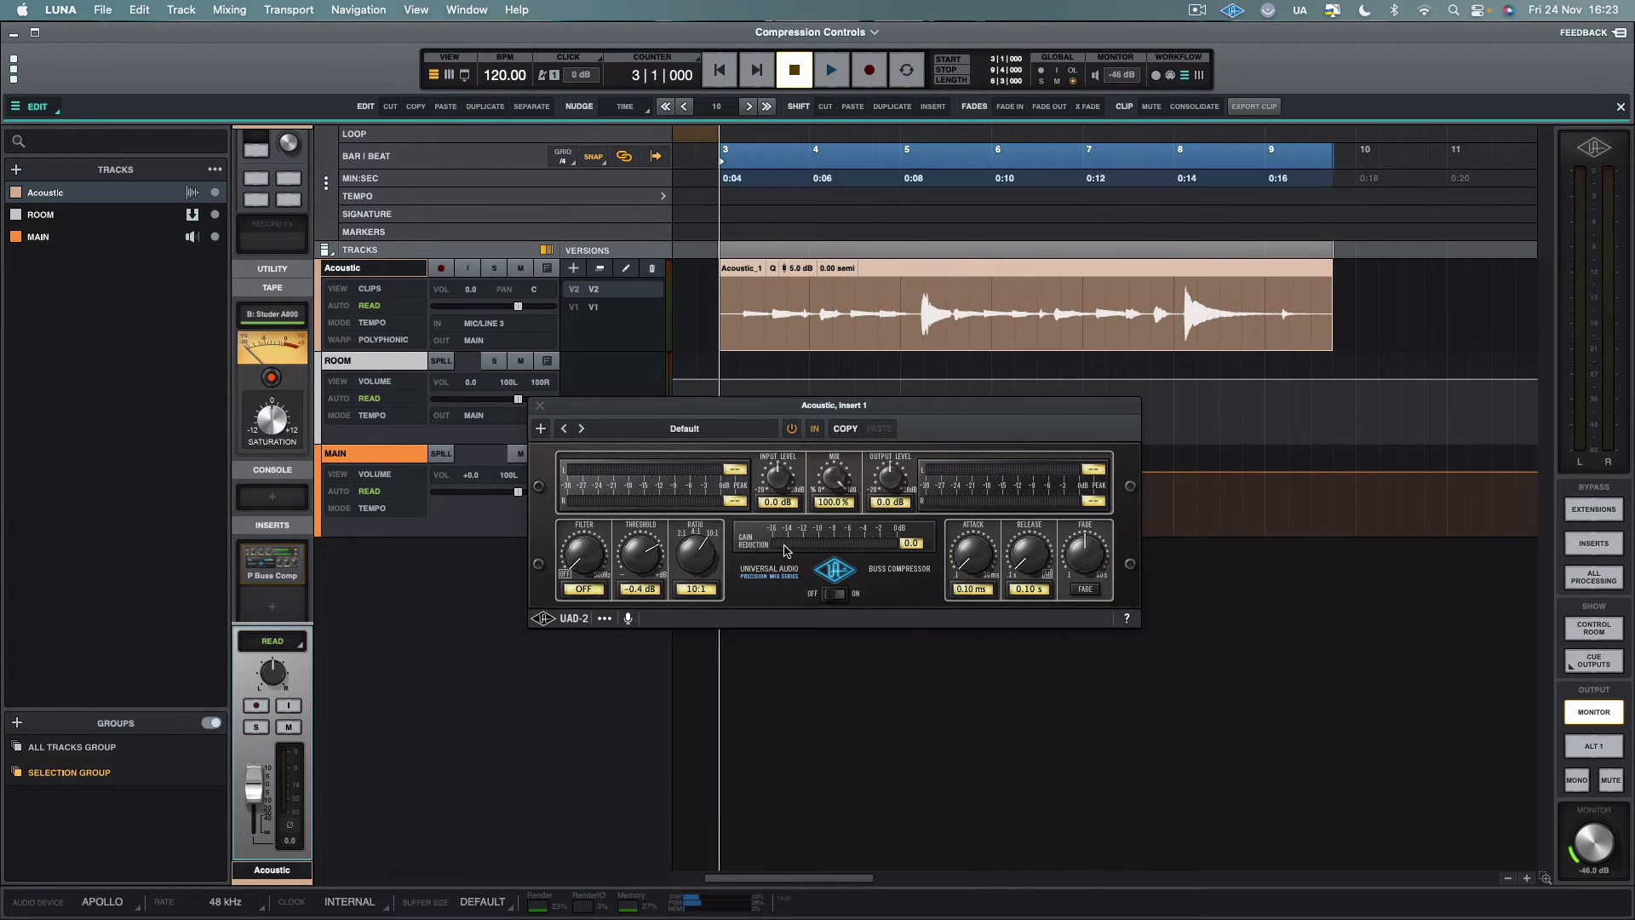
# Set the threshold to 15.0 dB and play the selected Acoustic clip, keeping the compressor window below its waveform
pyautogui.moveTo(629, 560); pyautogui.dragTo(649, 468)
pyautogui.moveTo(854, 408); pyautogui.dragTo(945, 538)
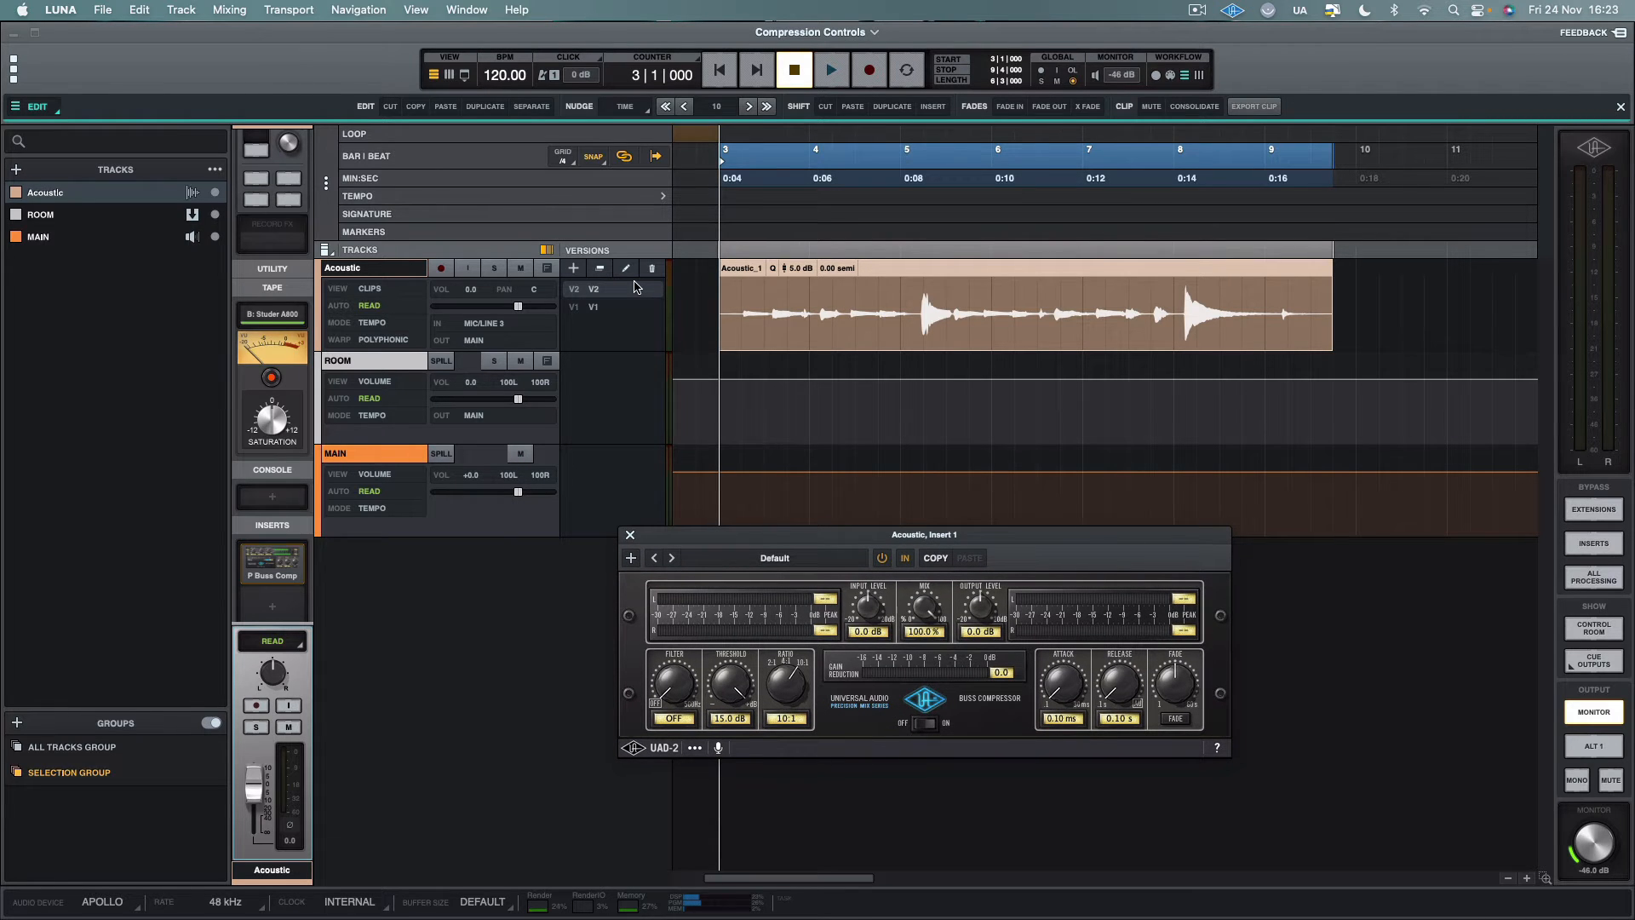
pyautogui.press('space')
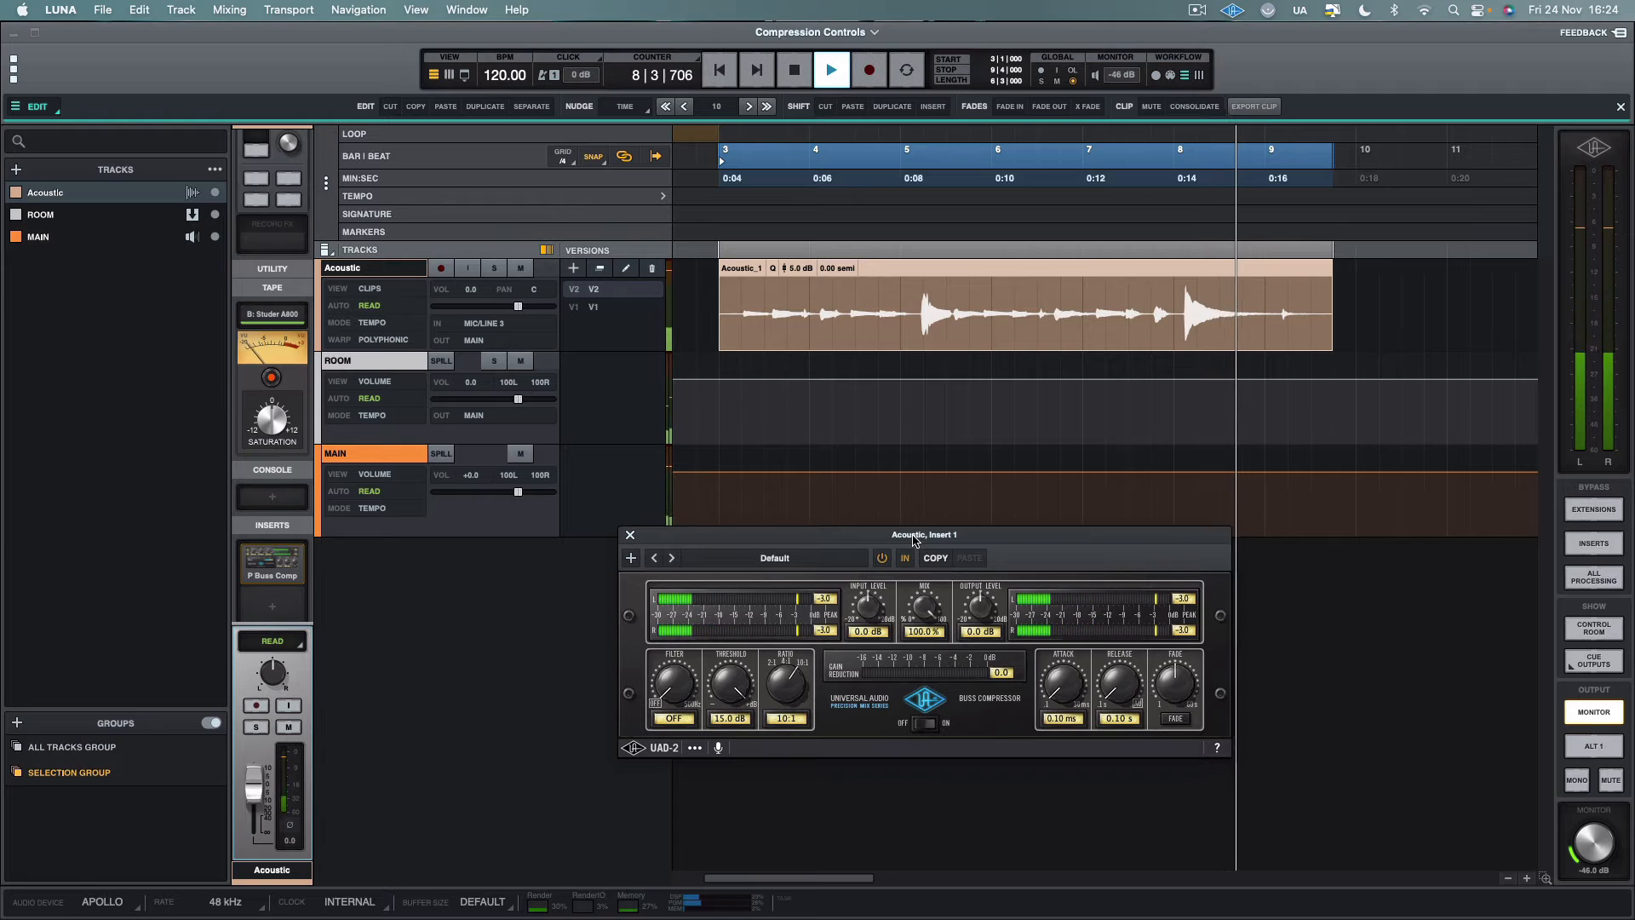
pyautogui.press('space')
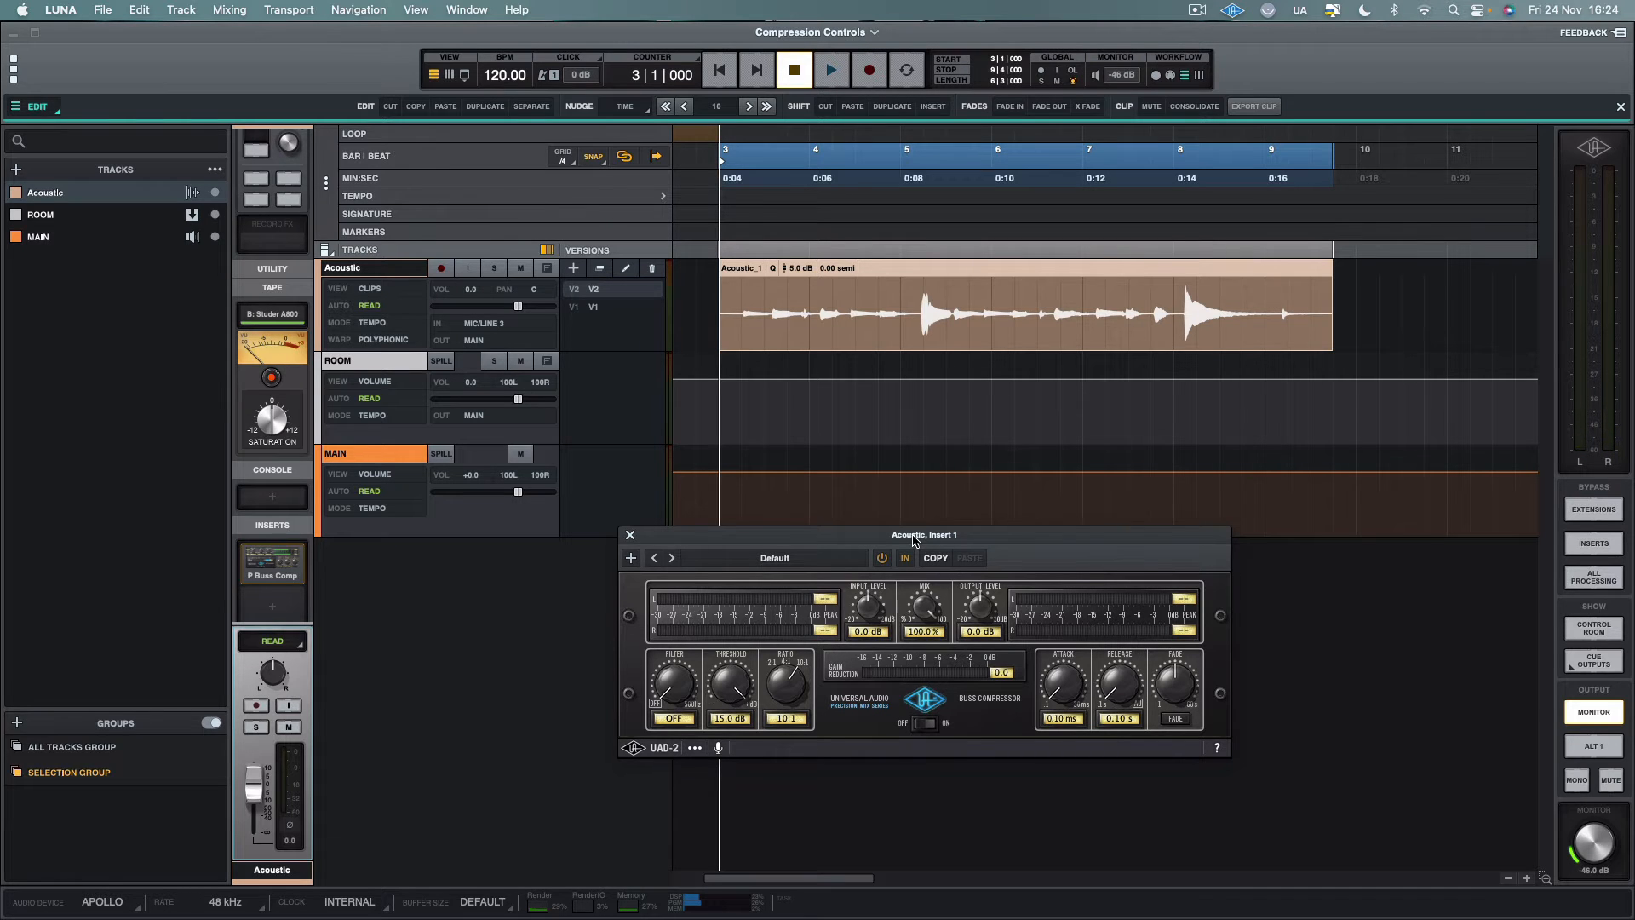
pyautogui.moveTo(912, 539); pyautogui.dragTo(978, 477)
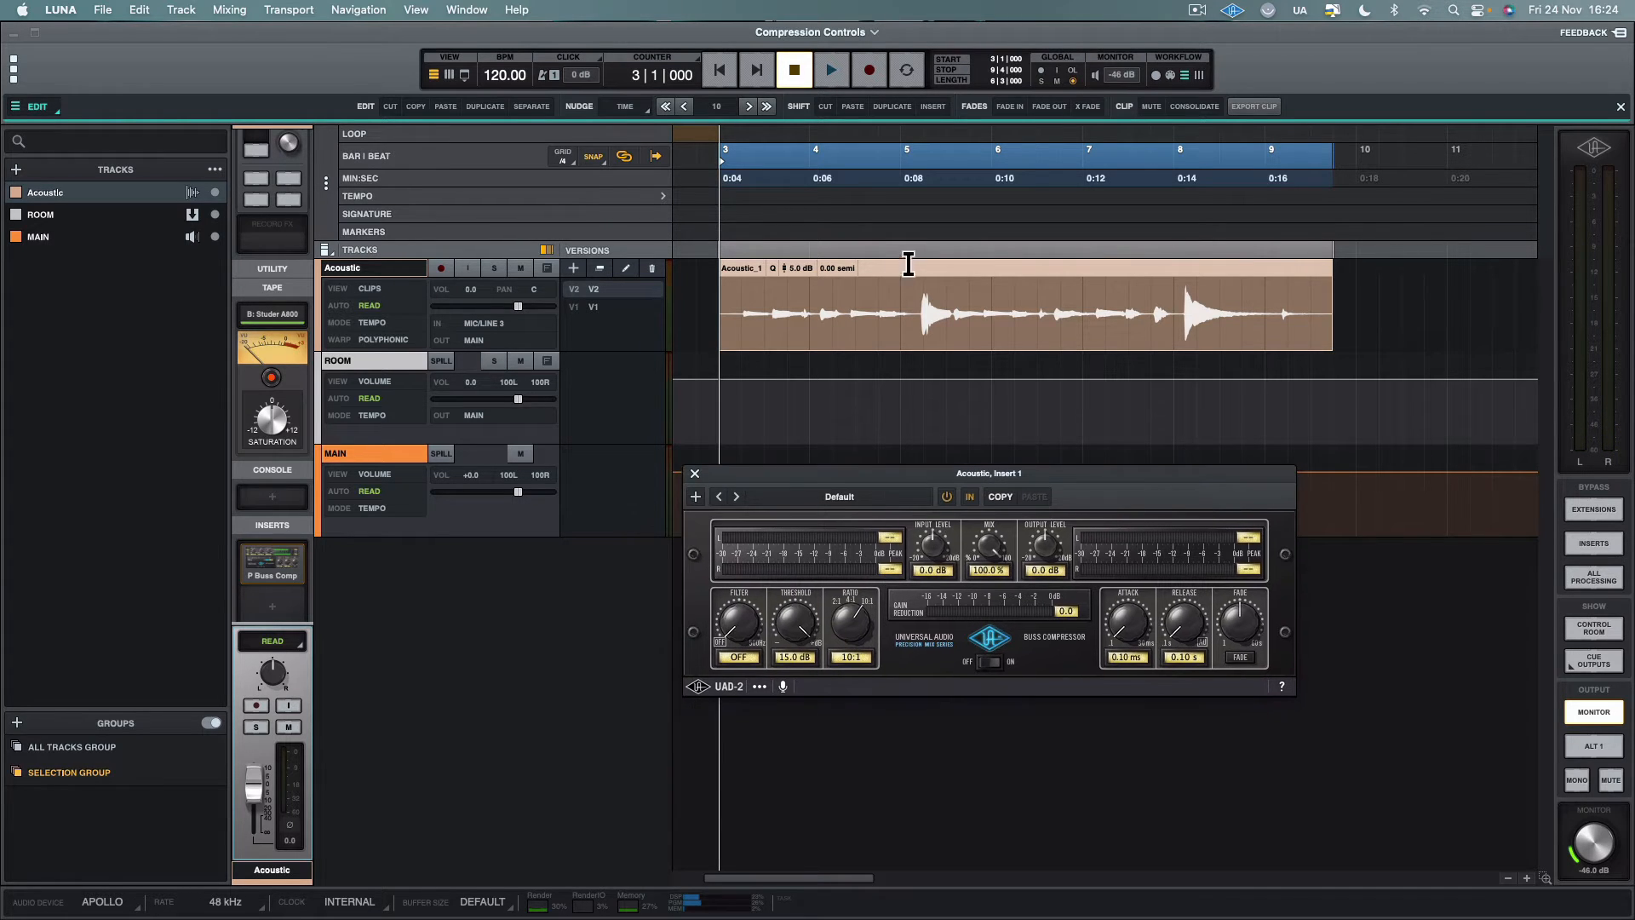
# Set the ratio to 2:1, threshold to 0.0 dB, attack to 1.87 ms and release to 0.50 s
pyautogui.moveTo(841, 629); pyautogui.dragTo(849, 777)
pyautogui.moveTo(1139, 637); pyautogui.dragTo(1129, 539)
pyautogui.moveTo(1190, 642); pyautogui.dragTo(1185, 563)
# Highlight the loud peaks near bars 5 and 8 of the Acoustic clip, and play it from bar 3
pyautogui.click(734, 294)
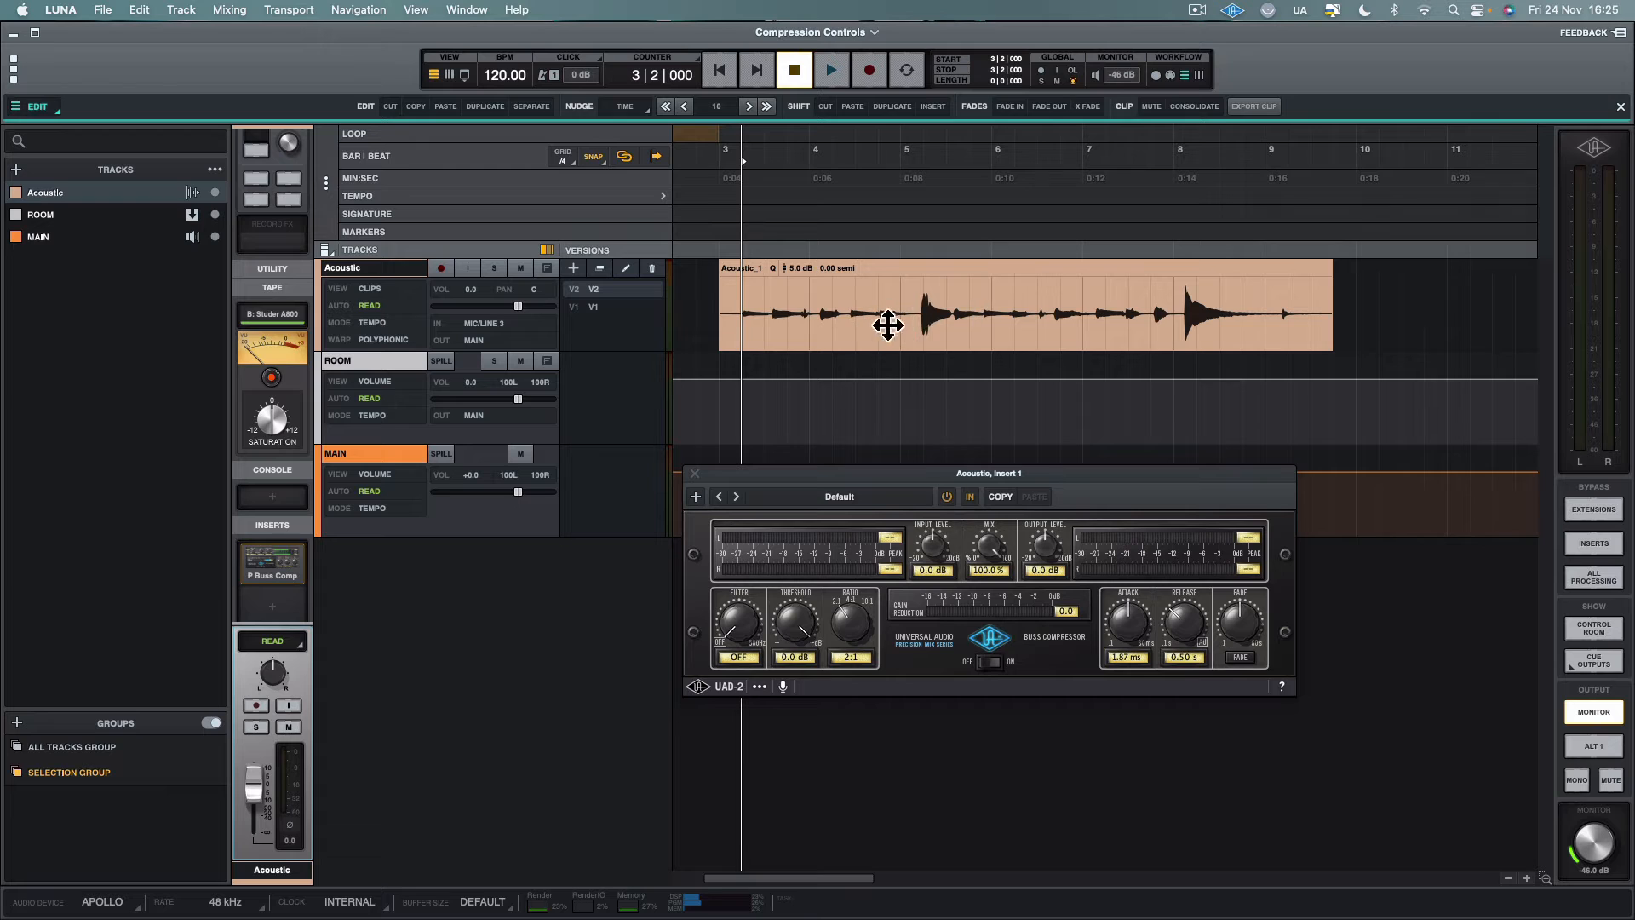
pyautogui.moveTo(927, 320); pyautogui.dragTo(968, 323)
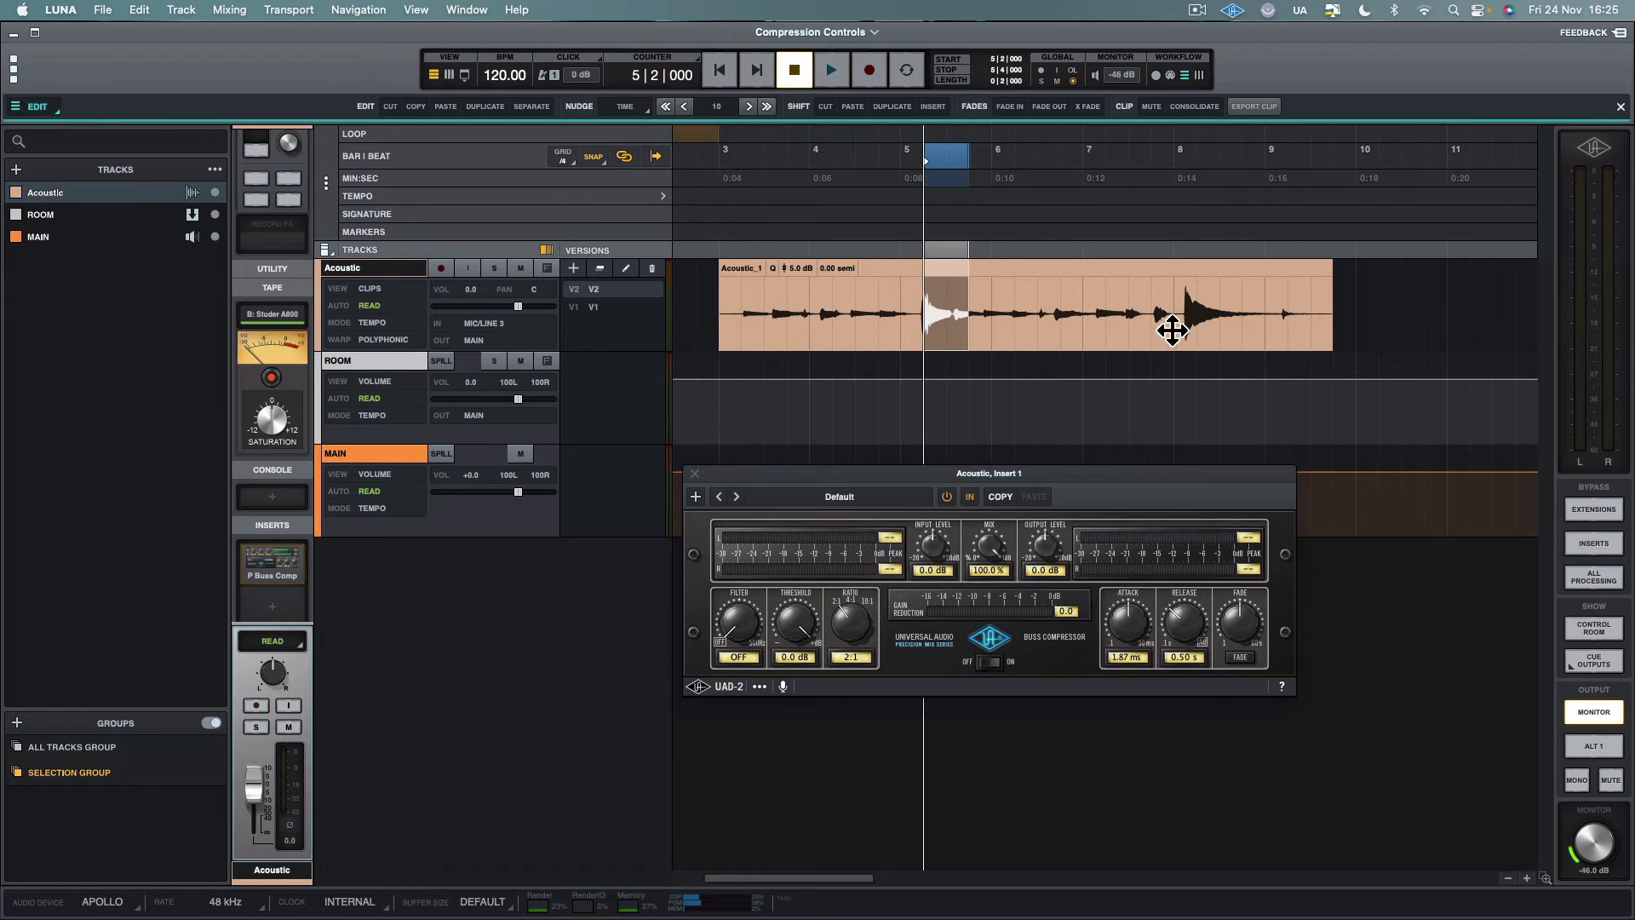
pyautogui.moveTo(1179, 314); pyautogui.dragTo(1247, 322)
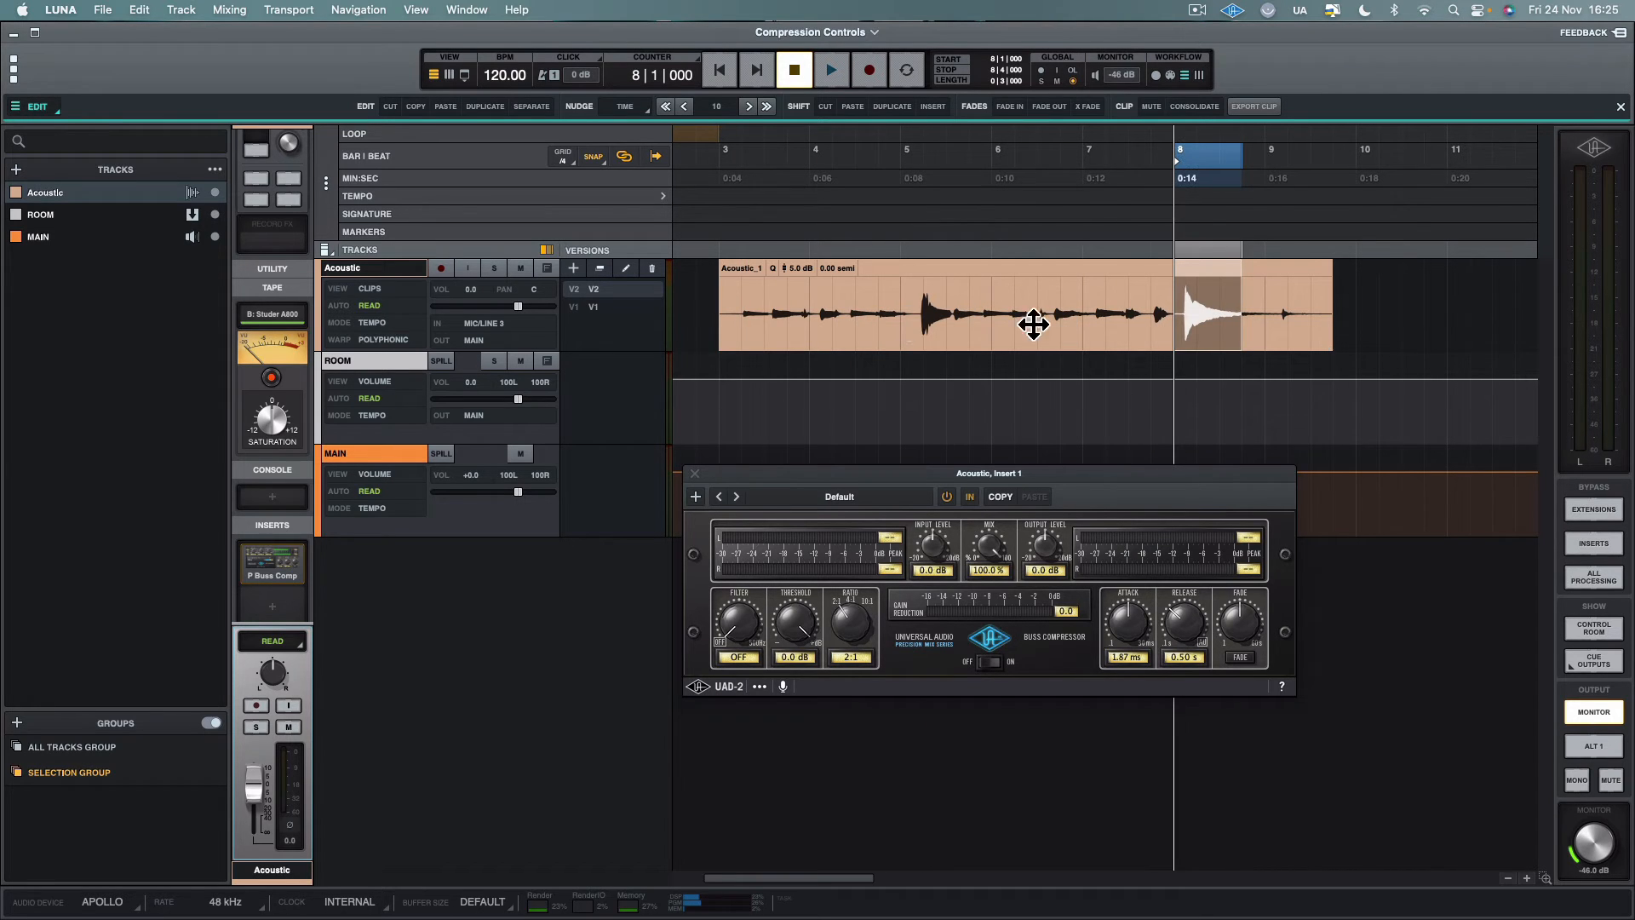
pyautogui.click(719, 301)
pyautogui.press('space')
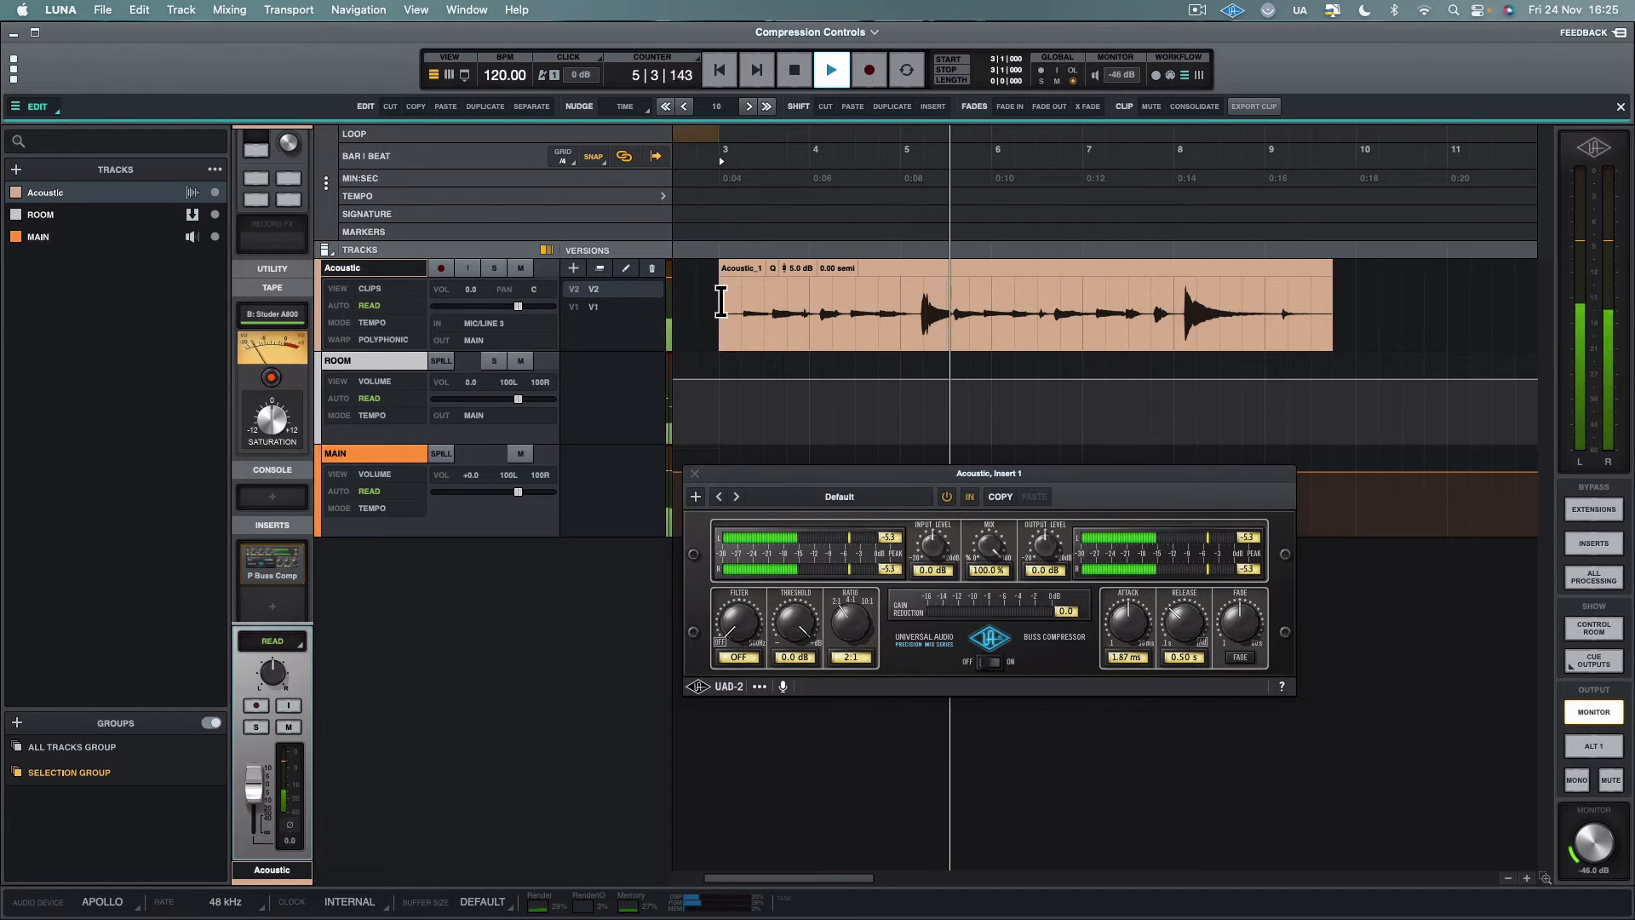
pyautogui.press('space')
# Lower the threshold to -14.8 dB and play the clip from bar 4, beat 3
pyautogui.click(873, 299)
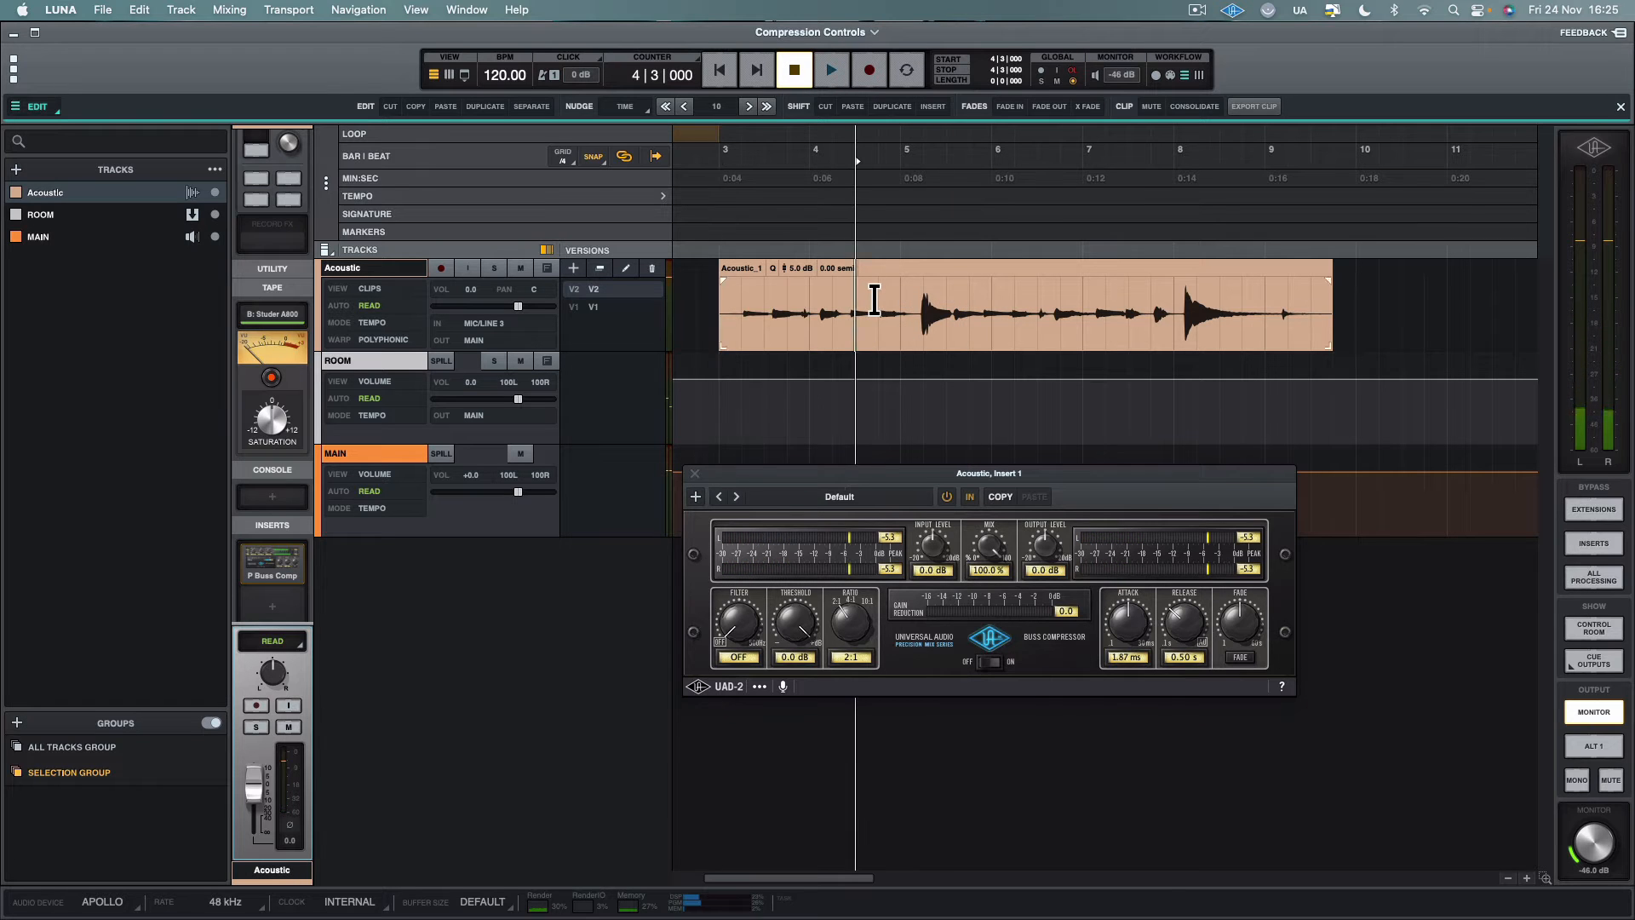
pyautogui.moveTo(788, 629); pyautogui.dragTo(790, 672)
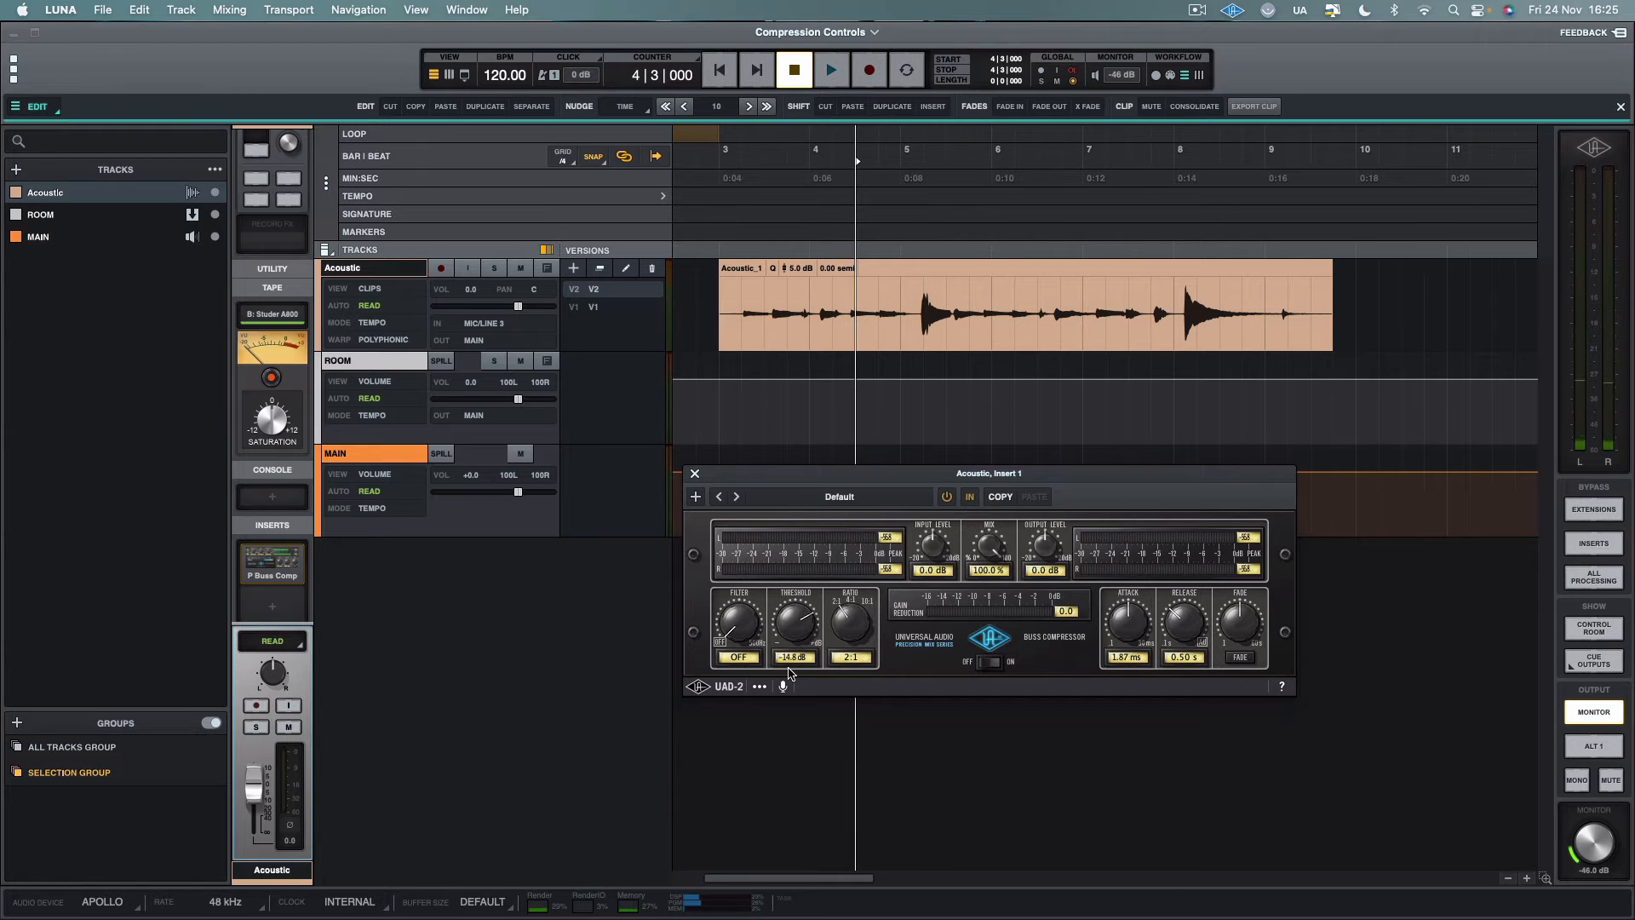
pyautogui.press('space')
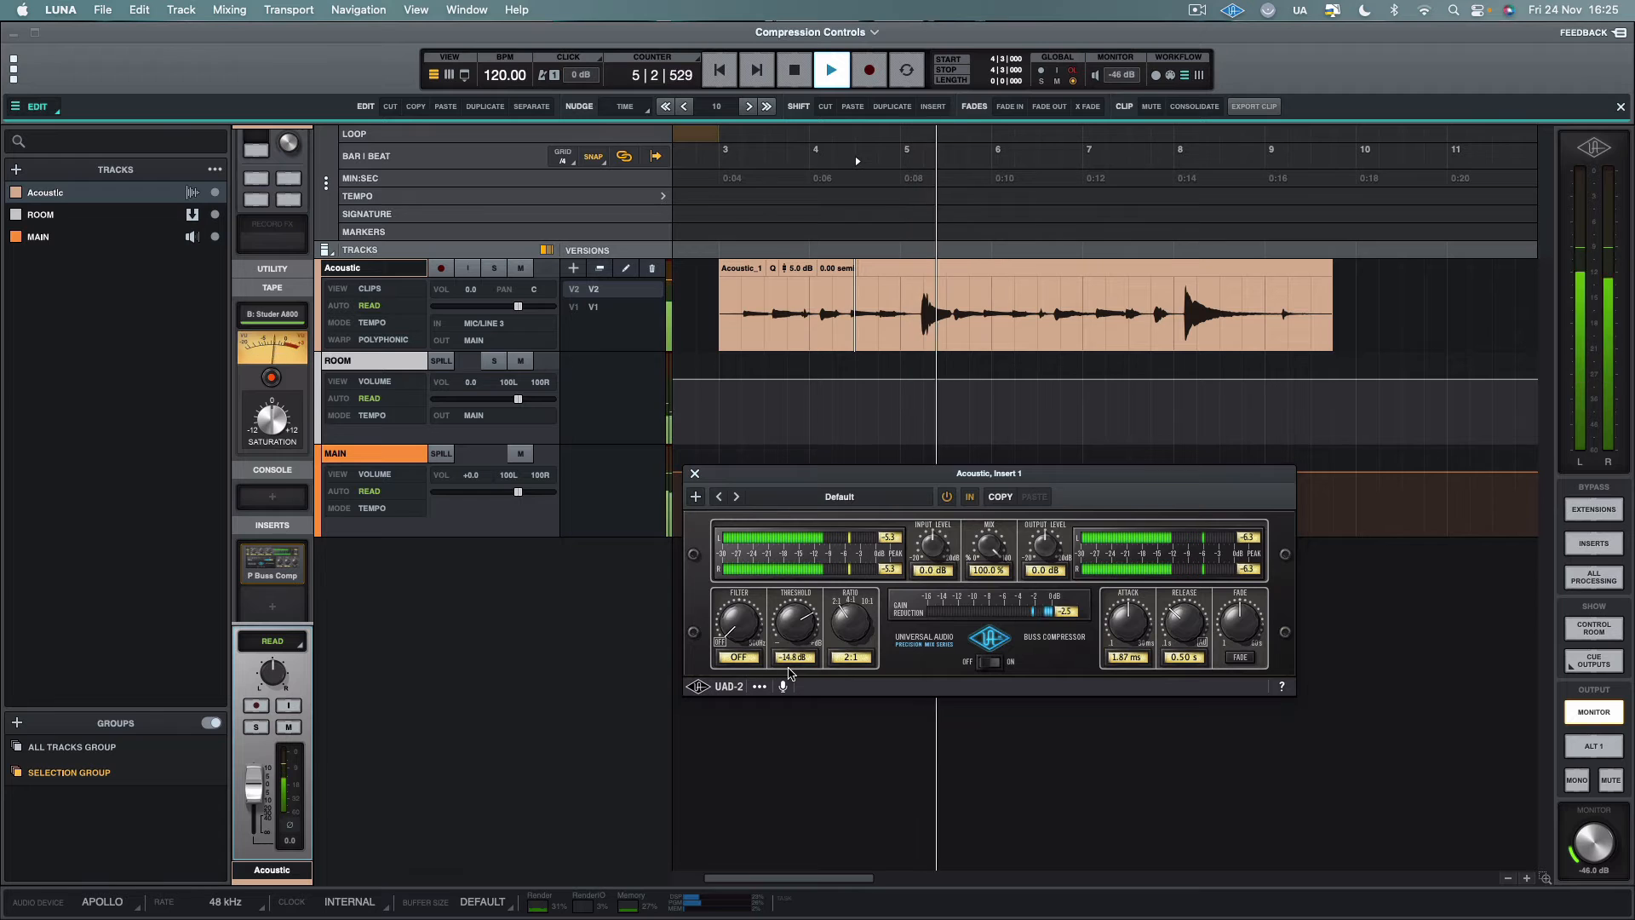
pyautogui.press('space')
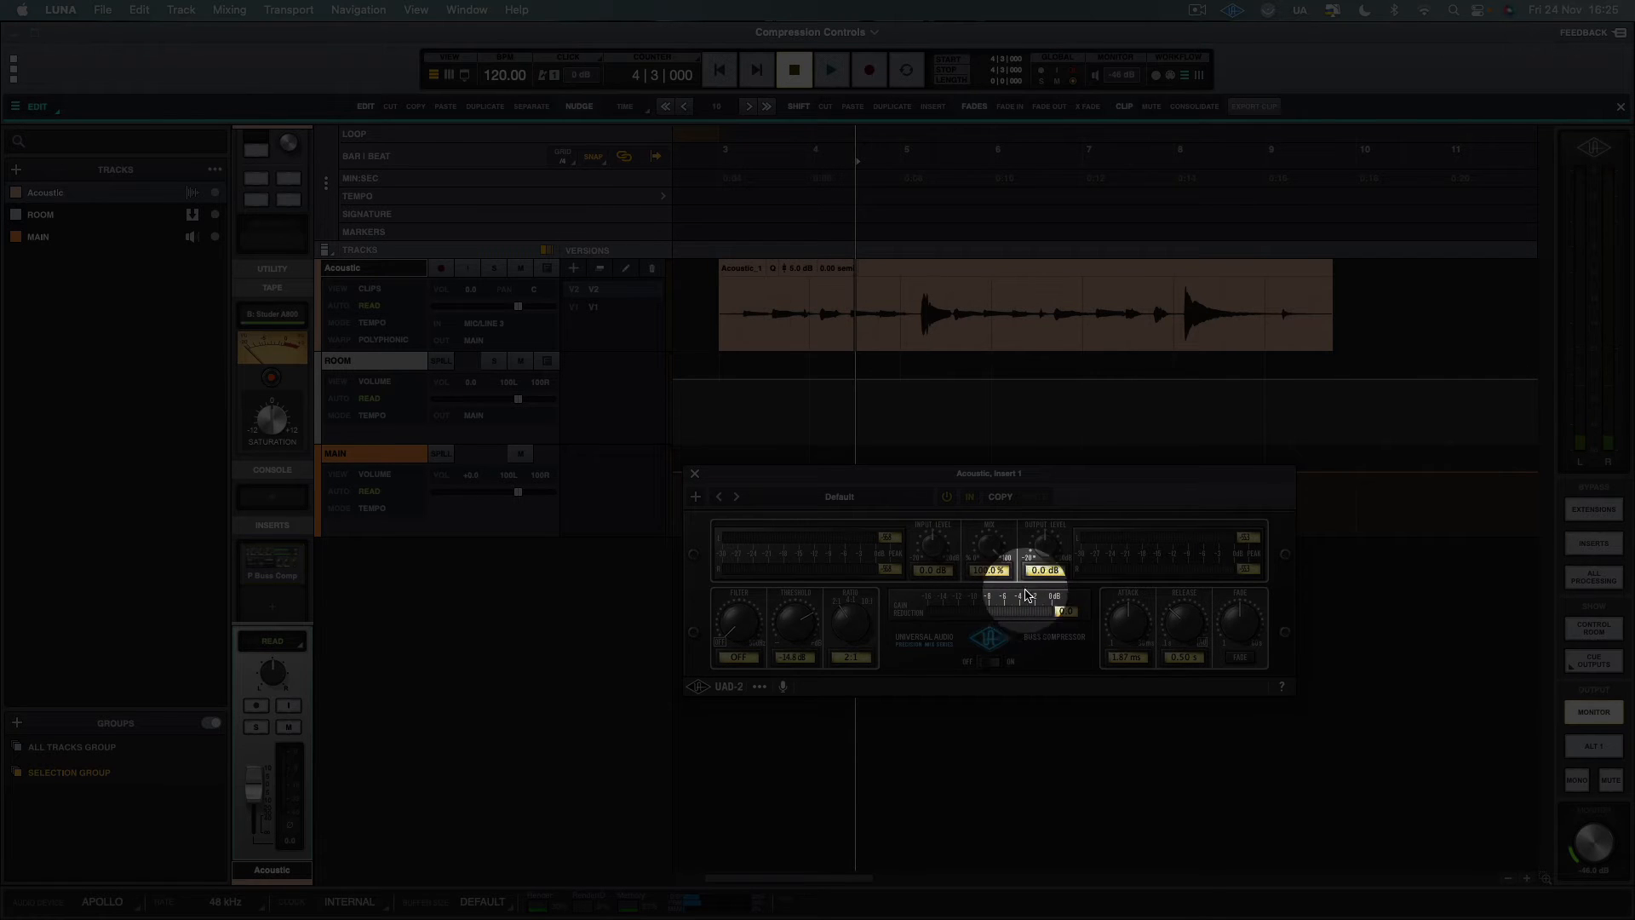
# Play the Acoustic clip from bar 3 and highlight its phrase from bar 3, beat 2 to just past bar 9
pyautogui.click(734, 298)
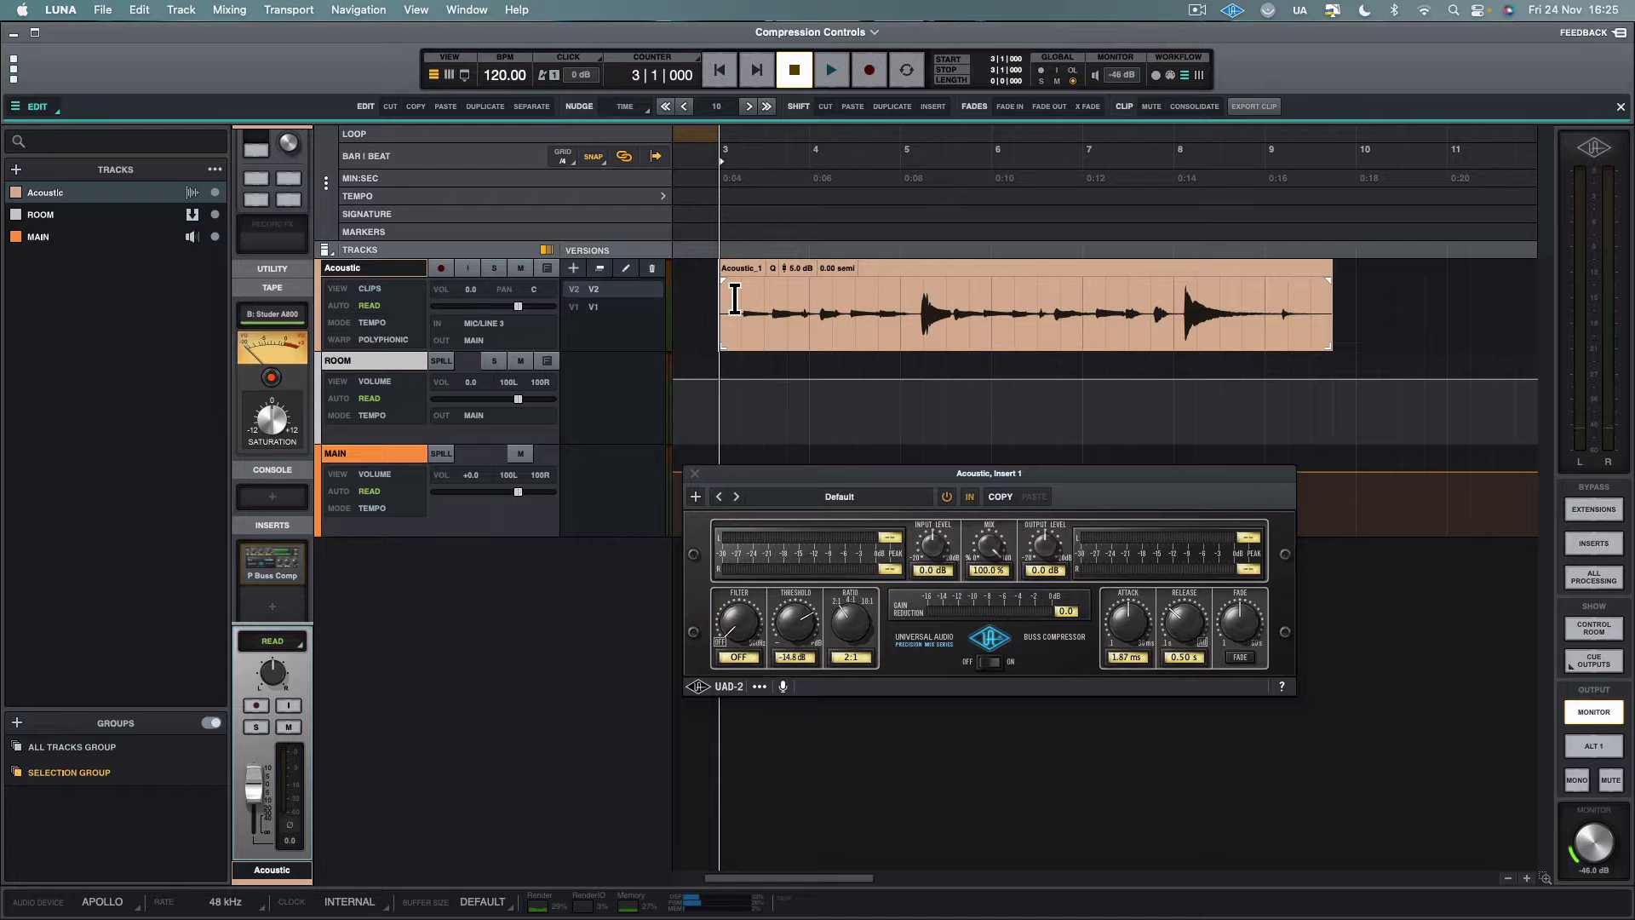
pyautogui.press('space')
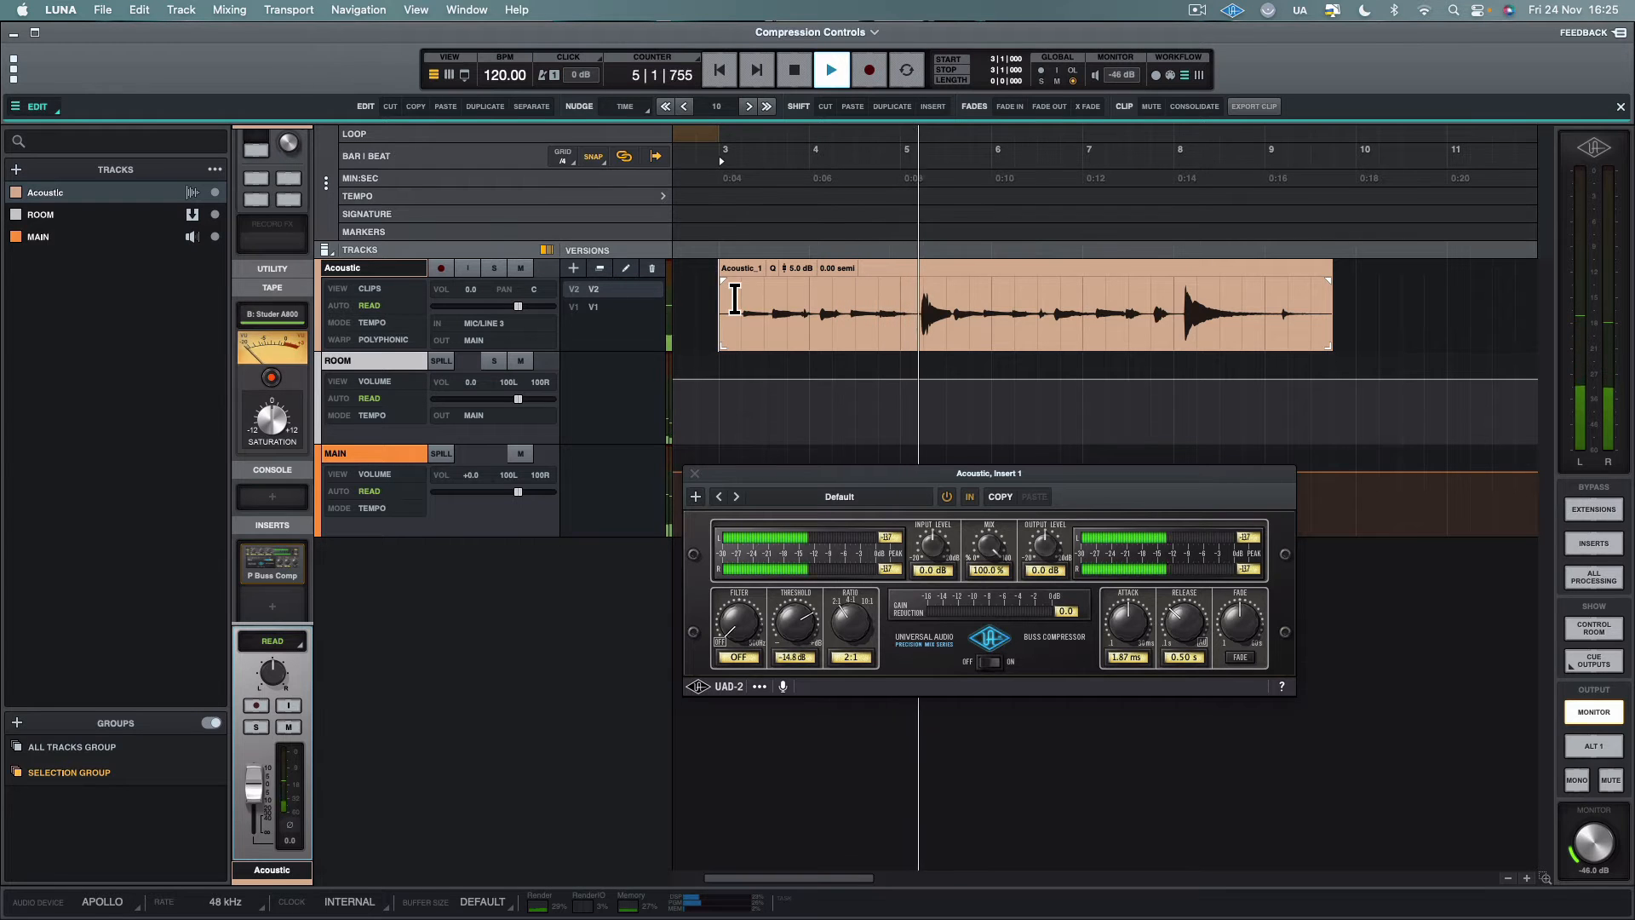
pyautogui.press('space')
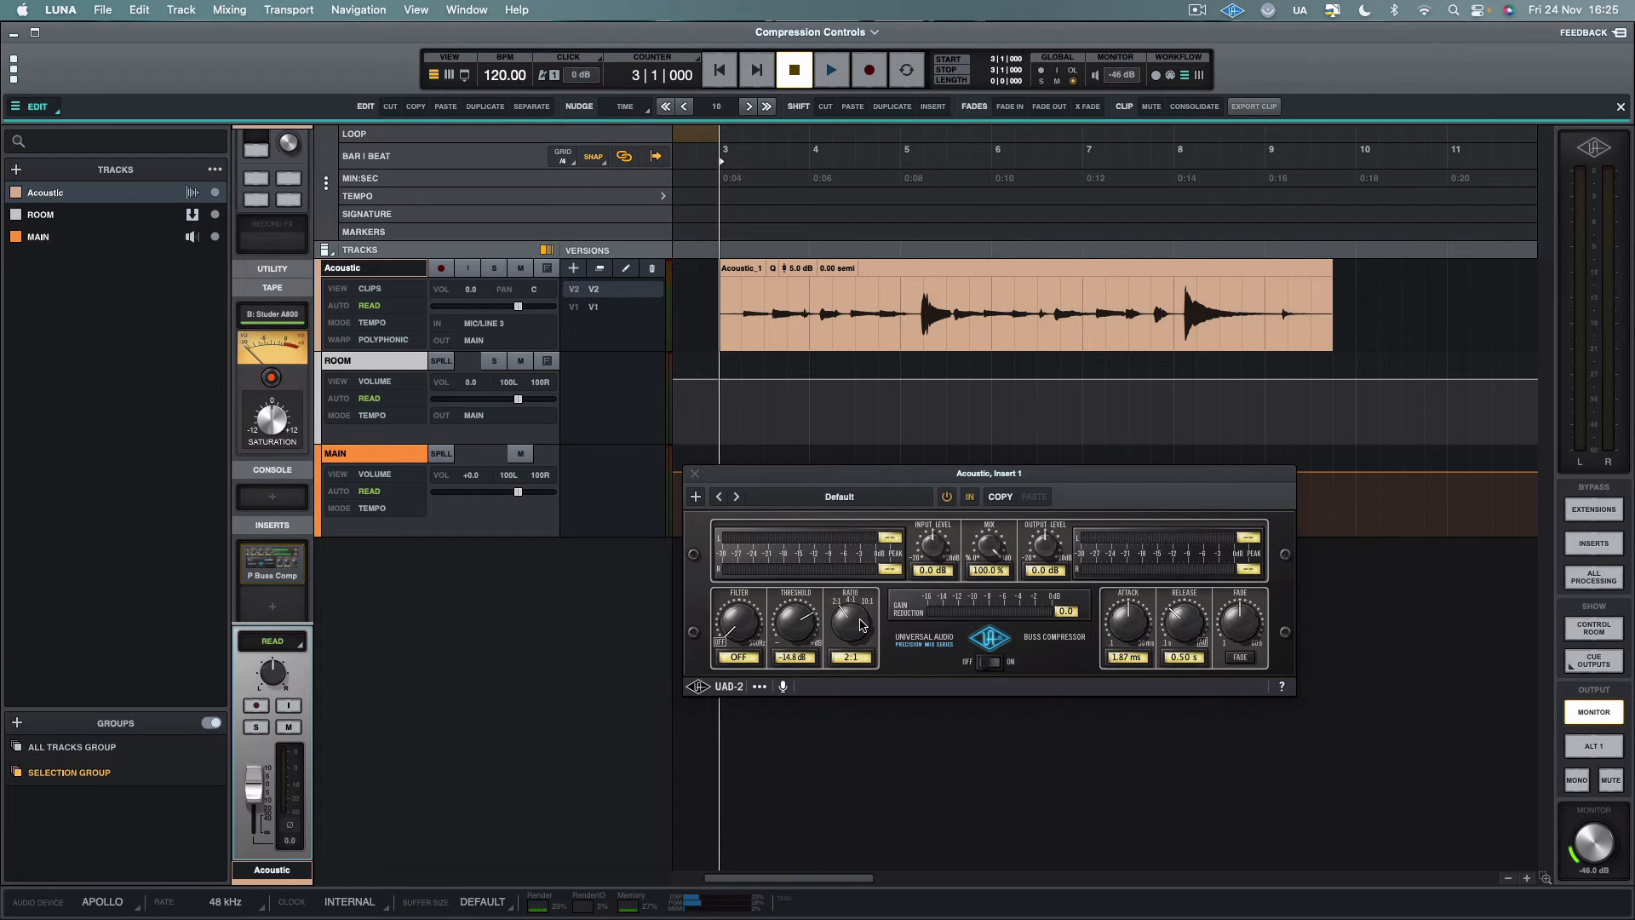
pyautogui.moveTo(754, 320); pyautogui.dragTo(1302, 340)
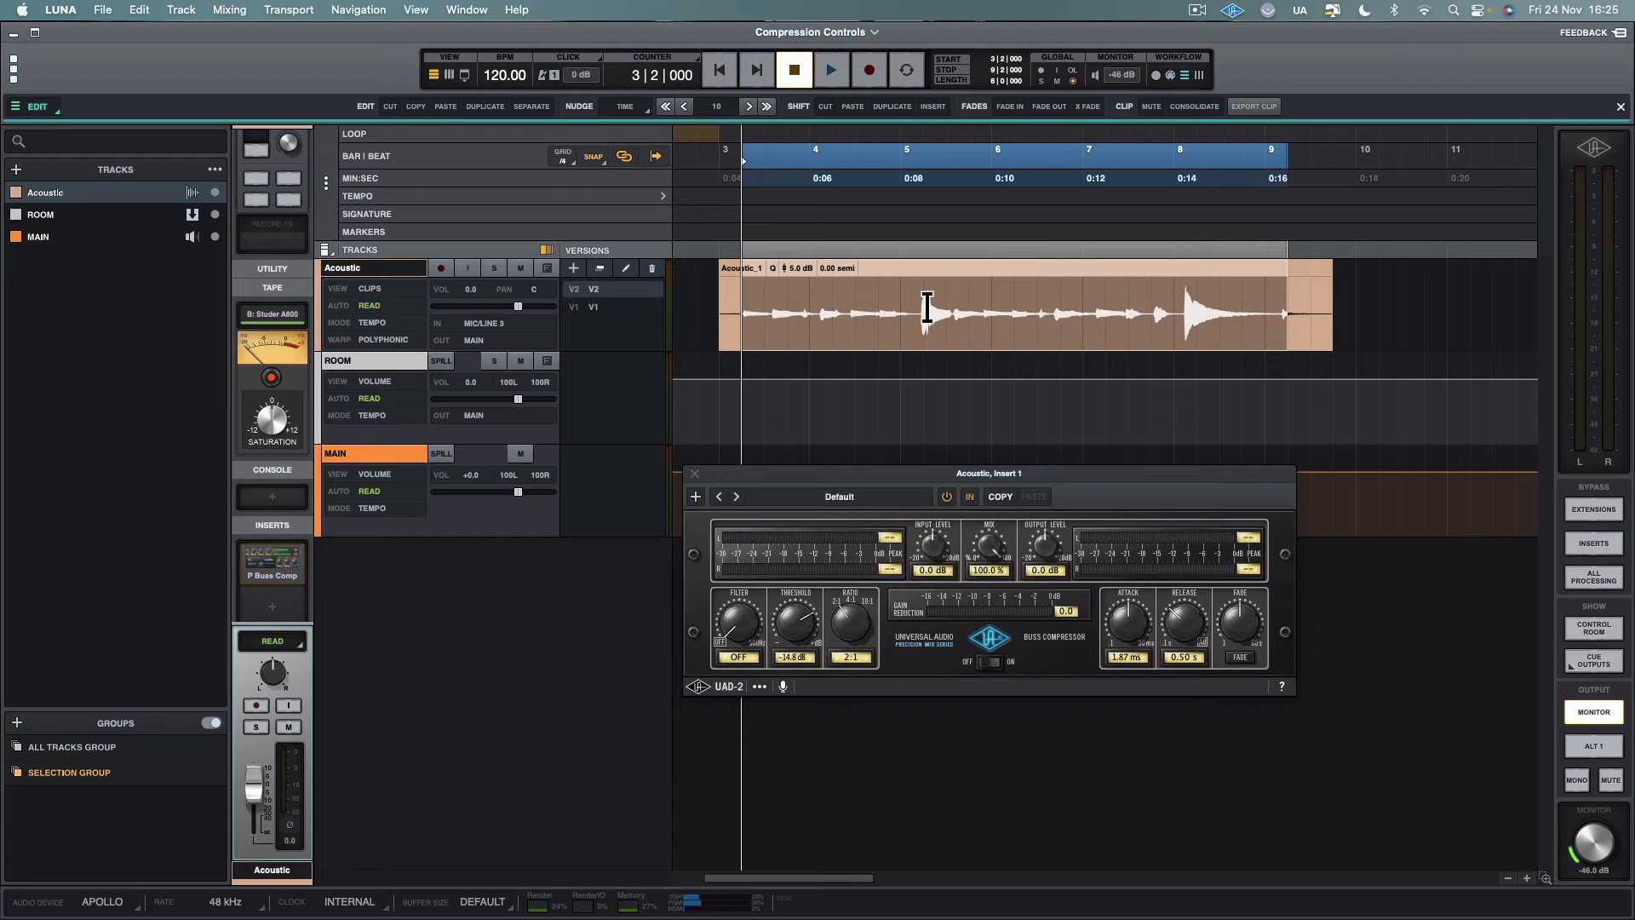
pyautogui.click(698, 308)
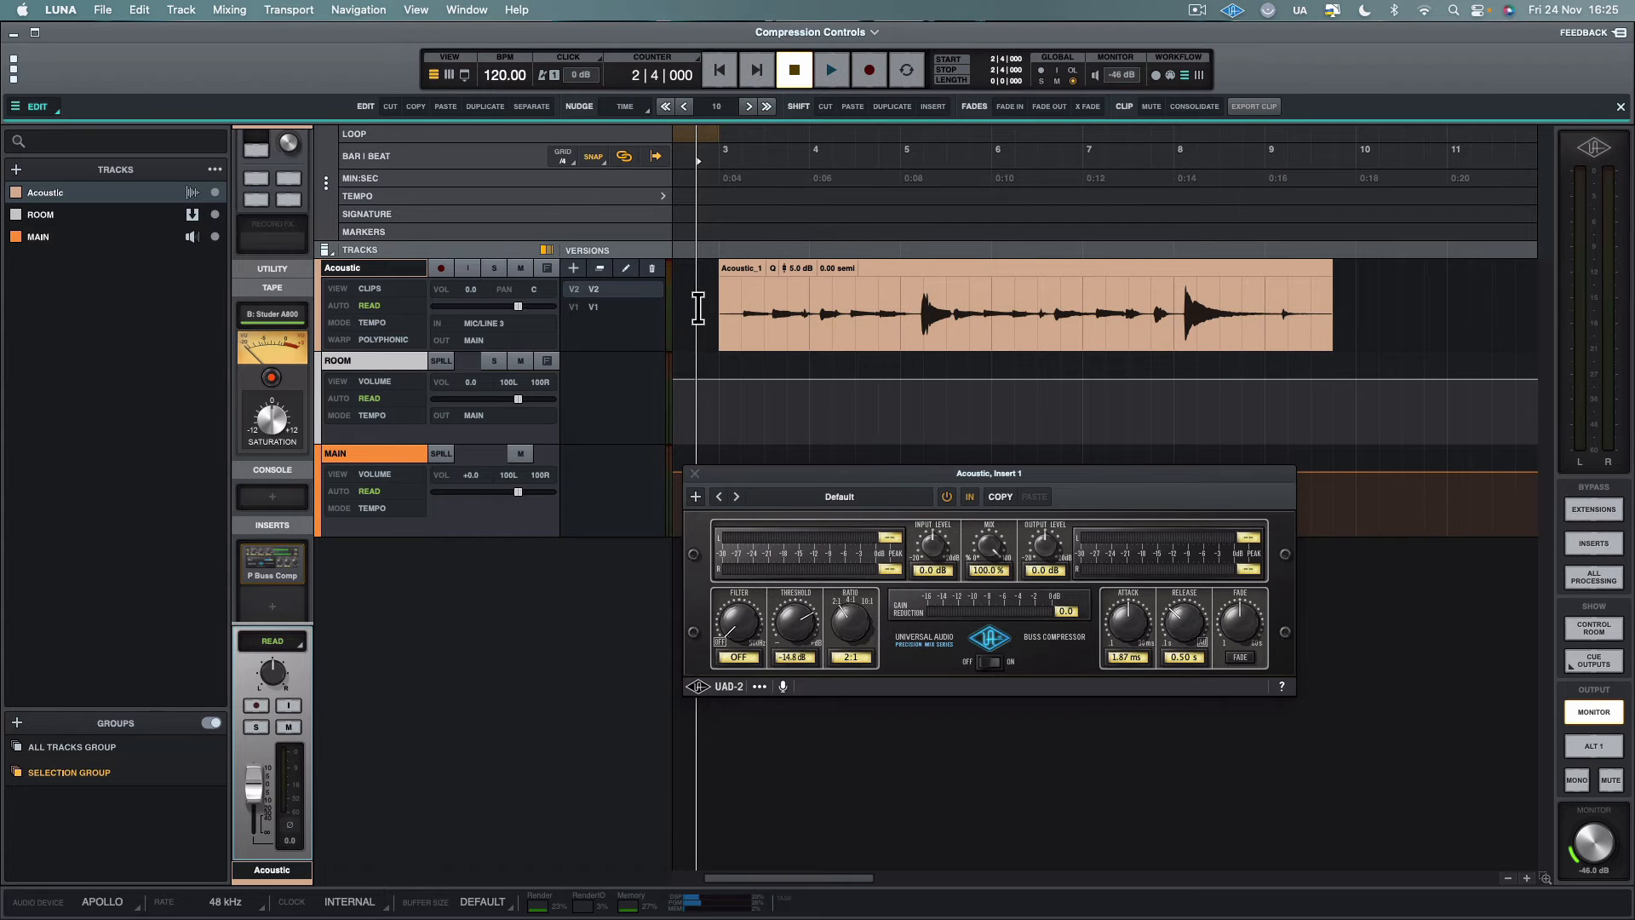
# Set the ratio to 10:1 and threshold to 0.2 dB, and place the playhead at bar 3
pyautogui.click(849, 623)
pyautogui.moveTo(853, 591); pyautogui.dragTo(869, 486)
pyautogui.click(725, 312)
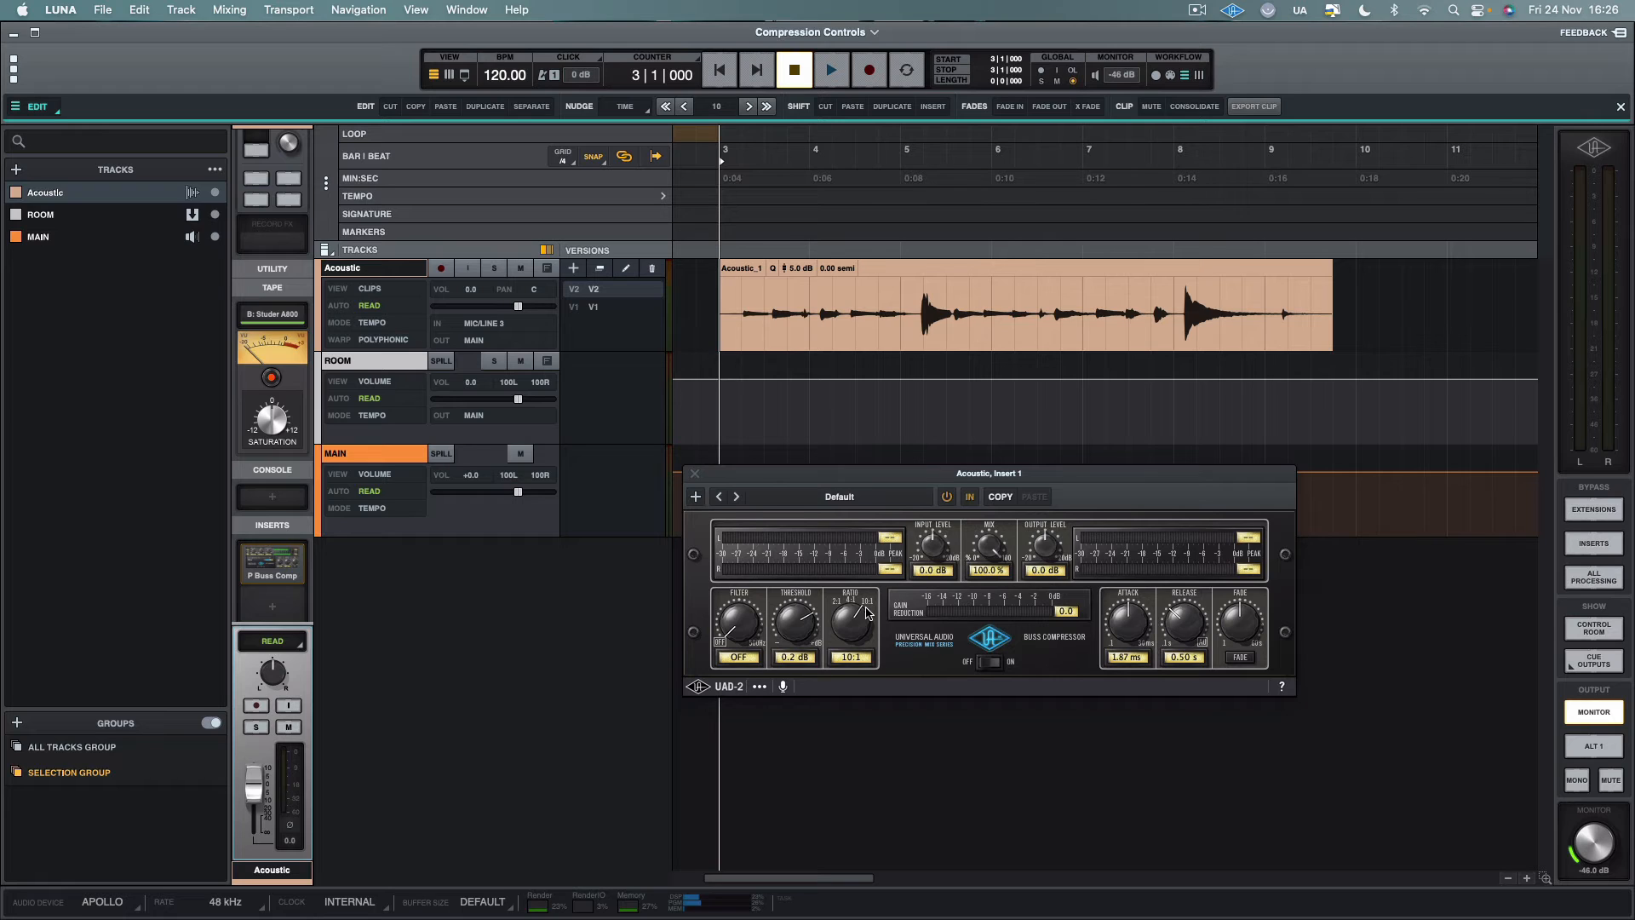
# Play the Acoustic clip from bar 3 while lowering the threshold to -15.3 dB
pyautogui.moveTo(803, 630); pyautogui.dragTo(799, 643)
pyautogui.moveTo(796, 637); pyautogui.dragTo(796, 642)
pyautogui.moveTo(743, 314); pyautogui.dragTo(972, 324)
pyautogui.click(719, 307)
pyautogui.press('space')
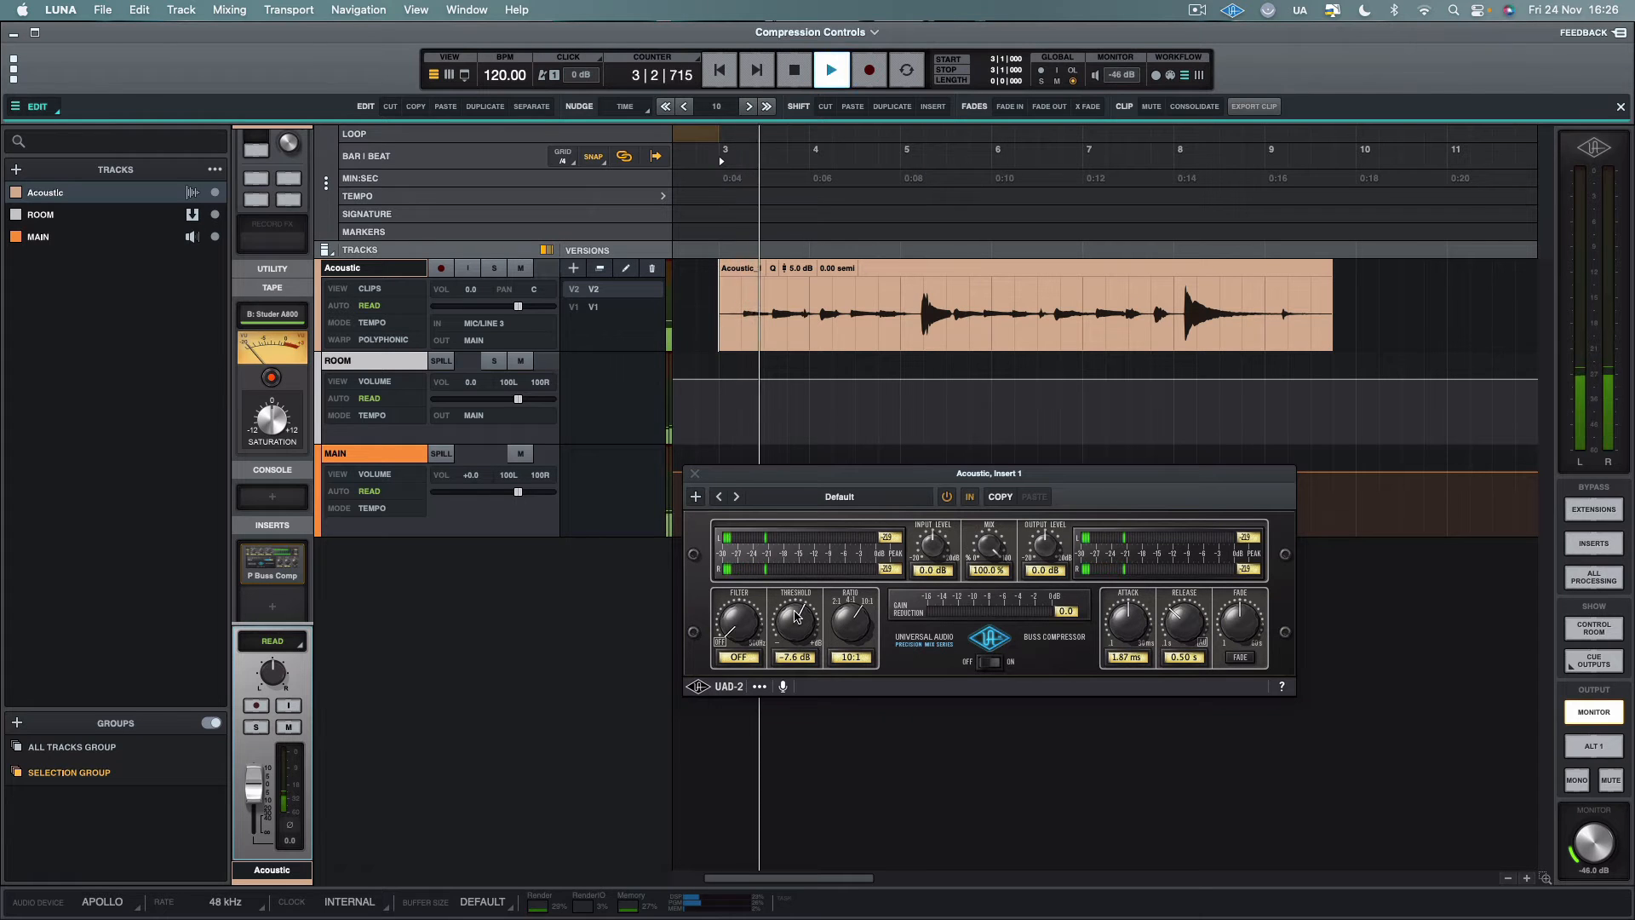
pyautogui.moveTo(795, 621); pyautogui.dragTo(793, 637)
pyautogui.press('space')
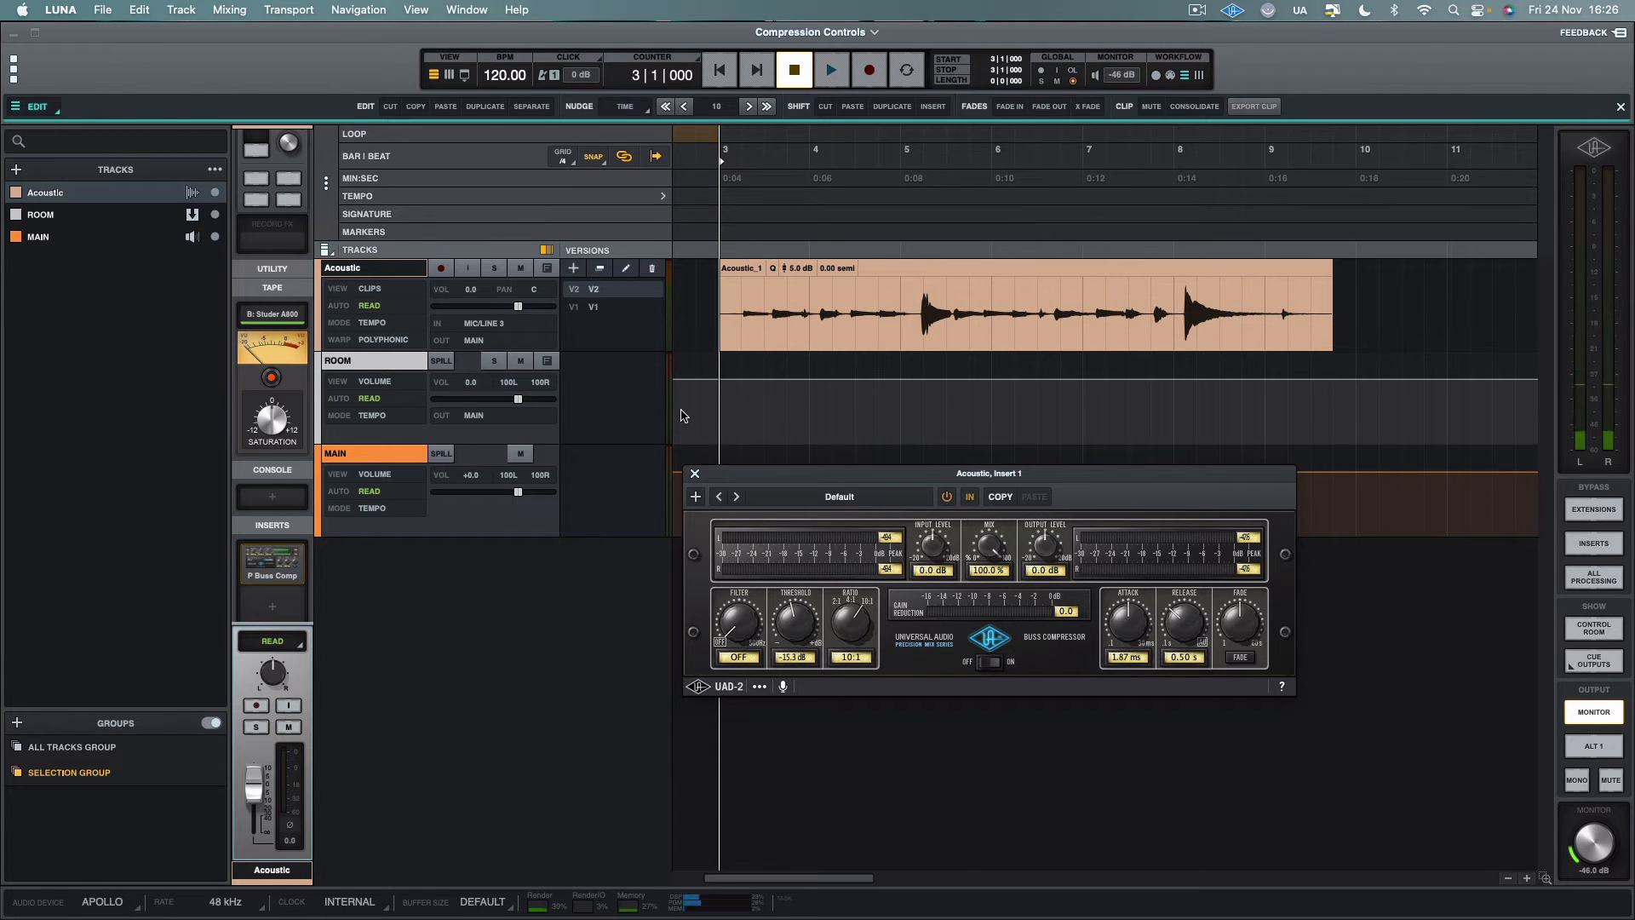
# Play the Acoustic clip from bar 3 twice to examine the gain reduction on its loud peaks
pyautogui.press('space')
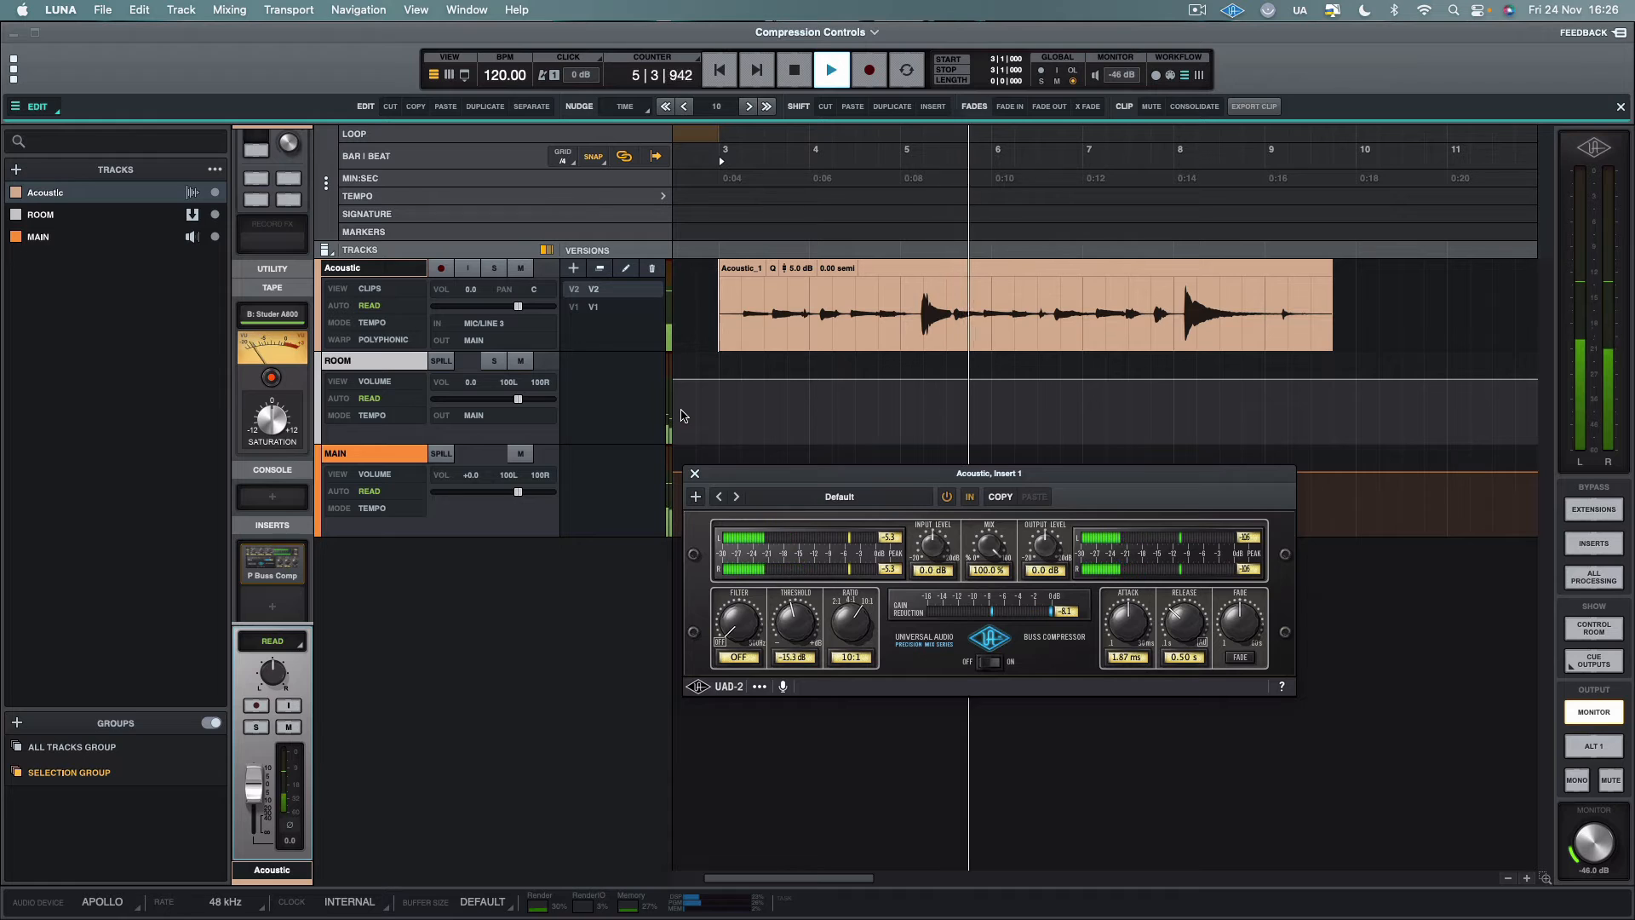
pyautogui.press('space')
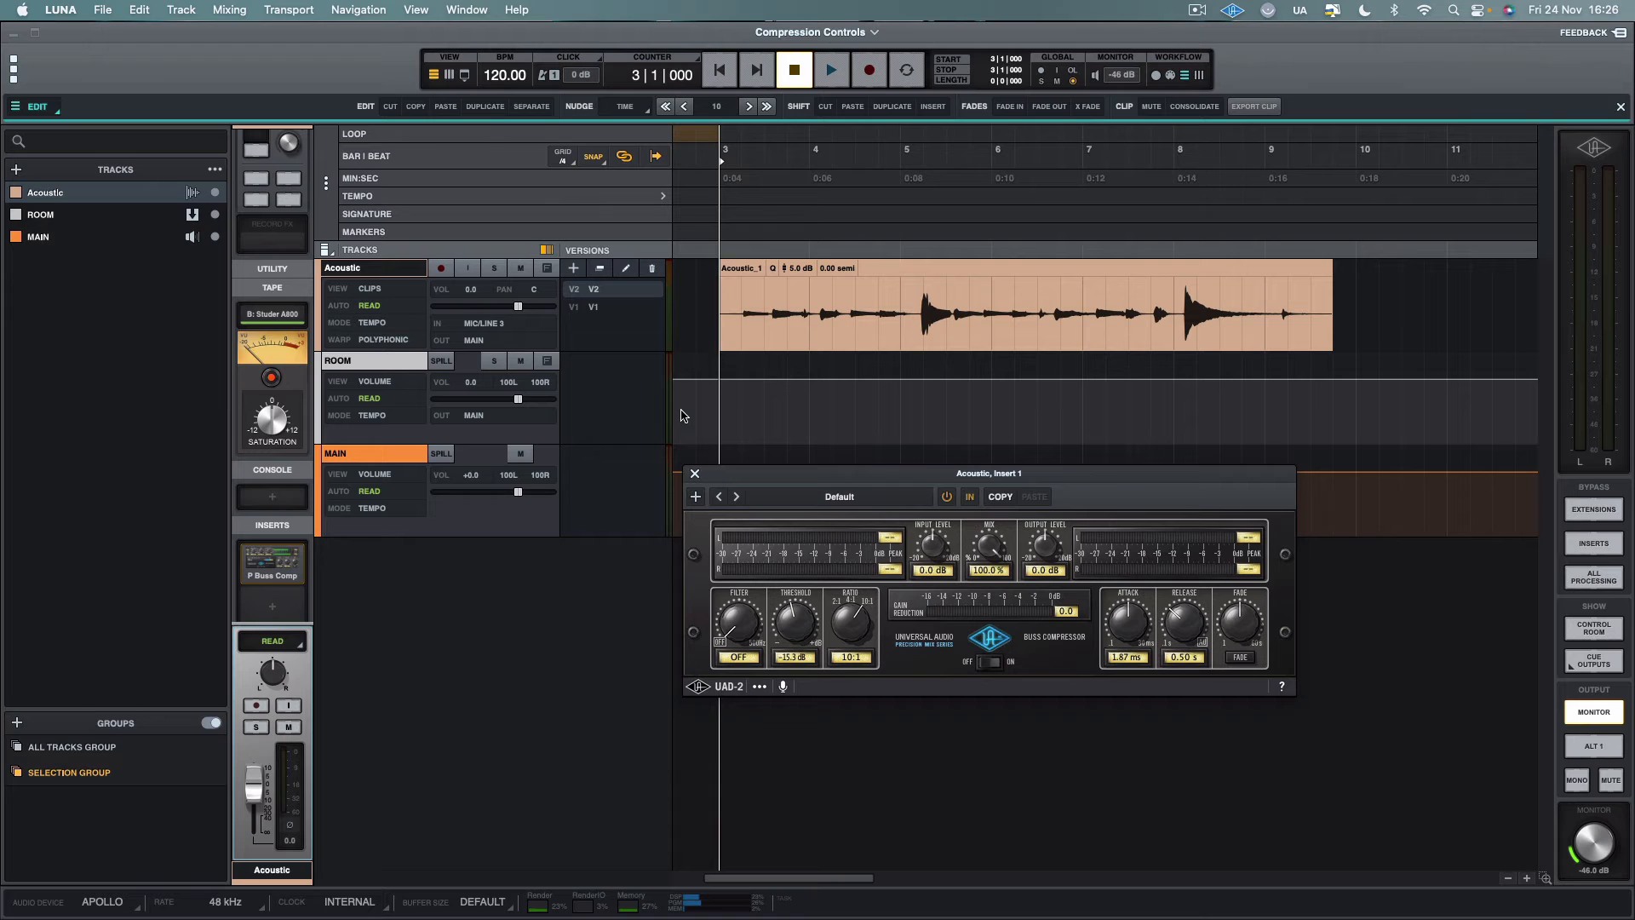
pyautogui.press('space')
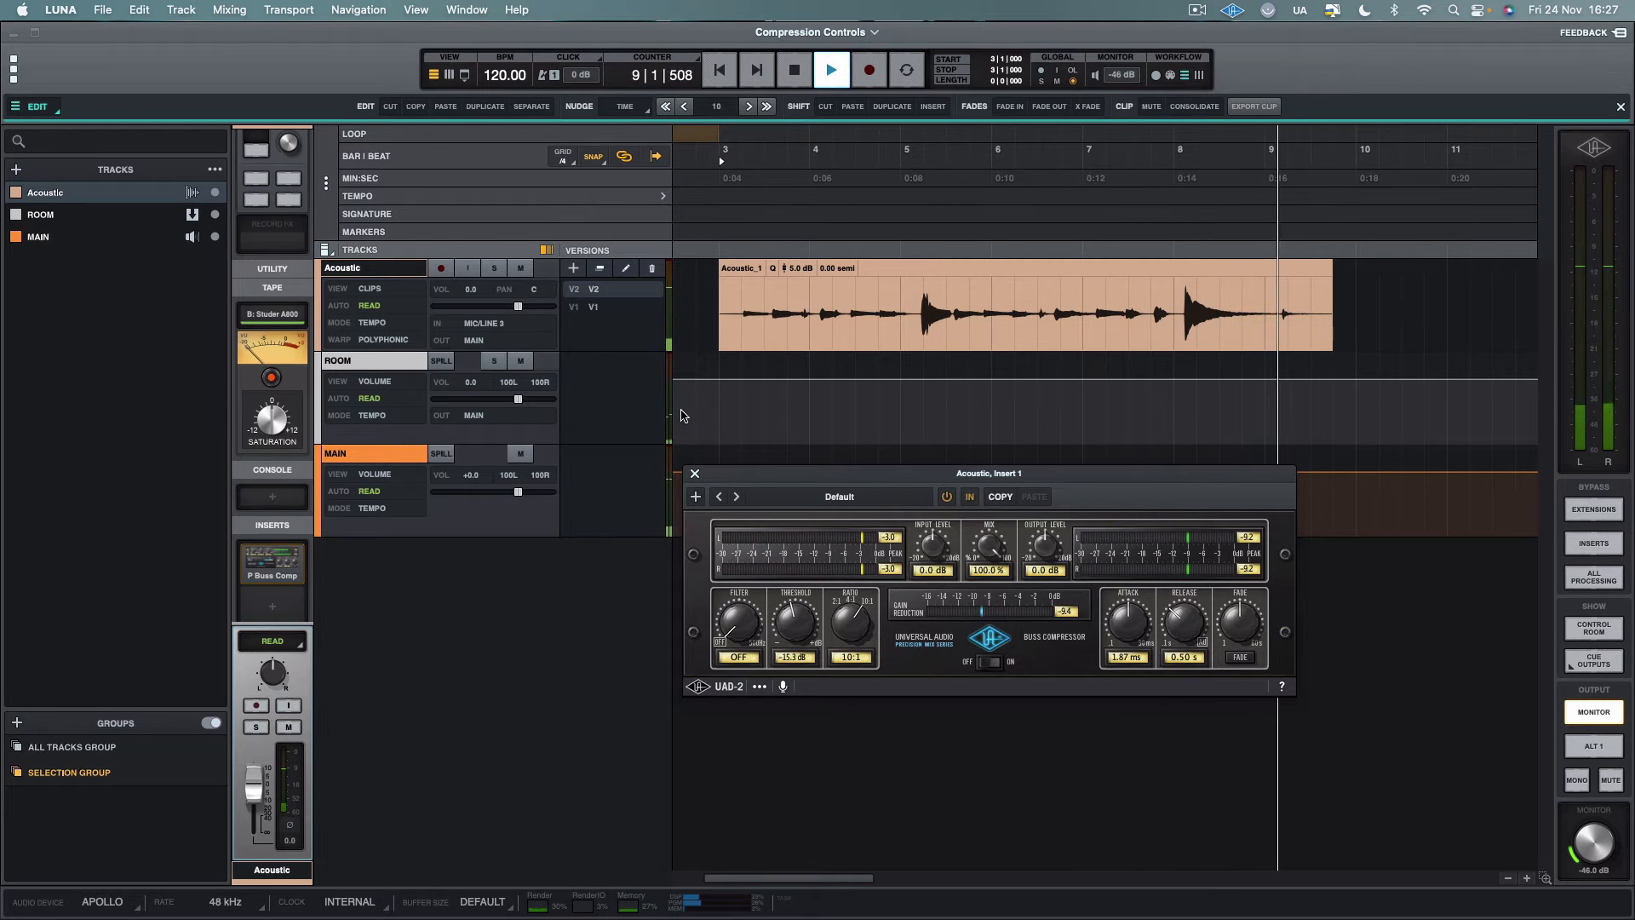
pyautogui.press('space')
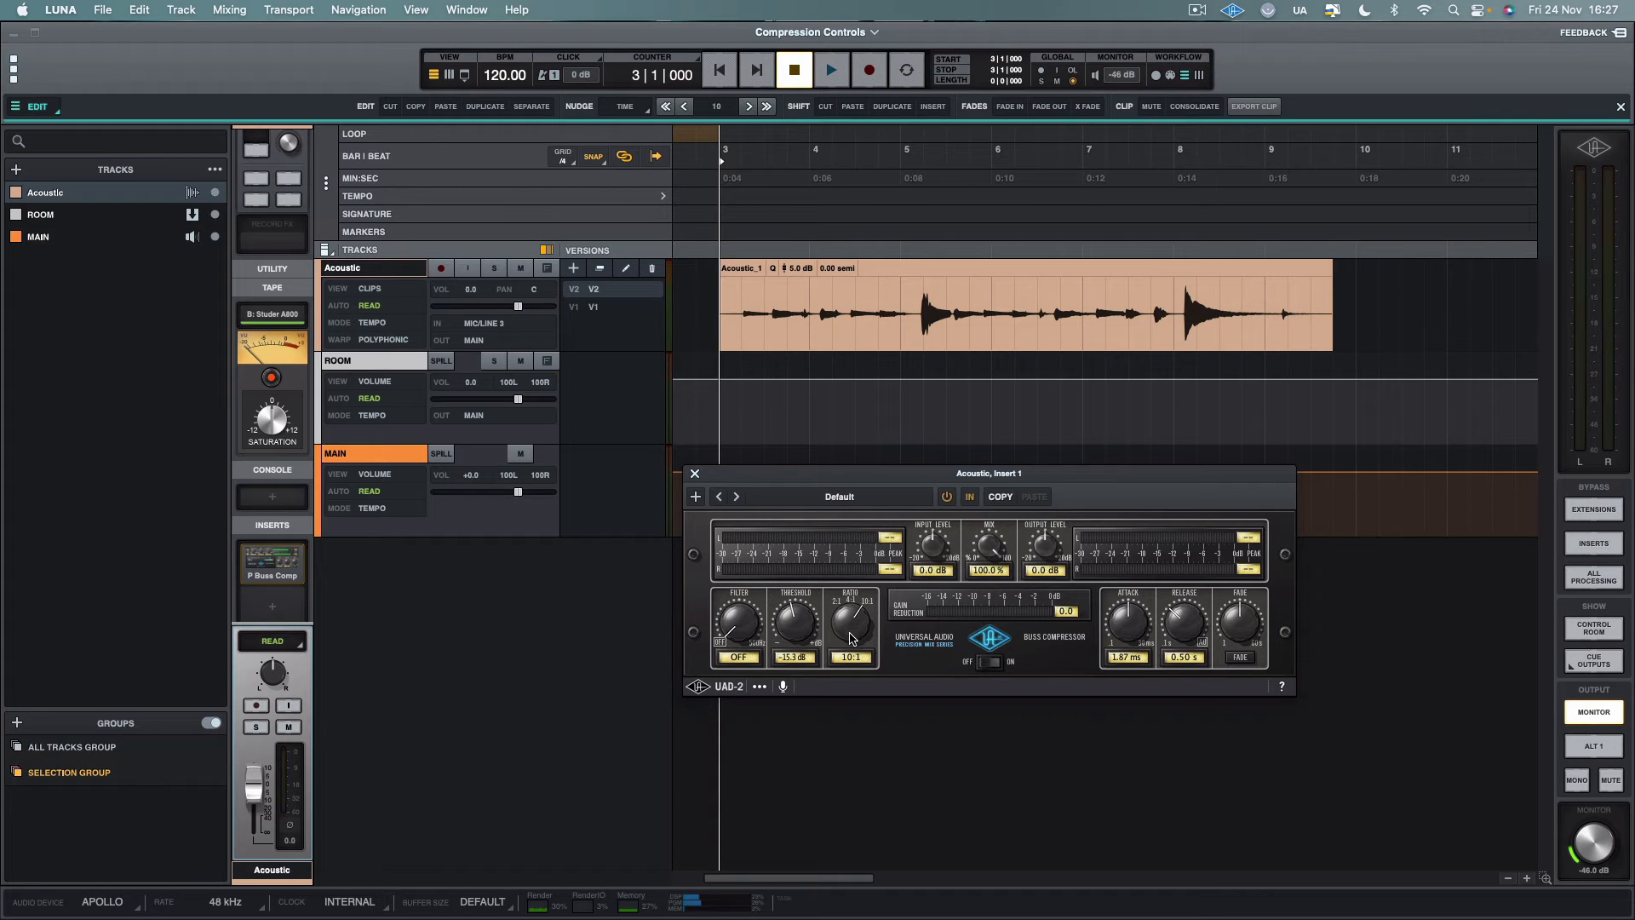
# Set the ratio to 4:1 and threshold to -20.3 dB while playing the clip from bar 3
pyautogui.moveTo(852, 638); pyautogui.dragTo(848, 666)
pyautogui.press('space')
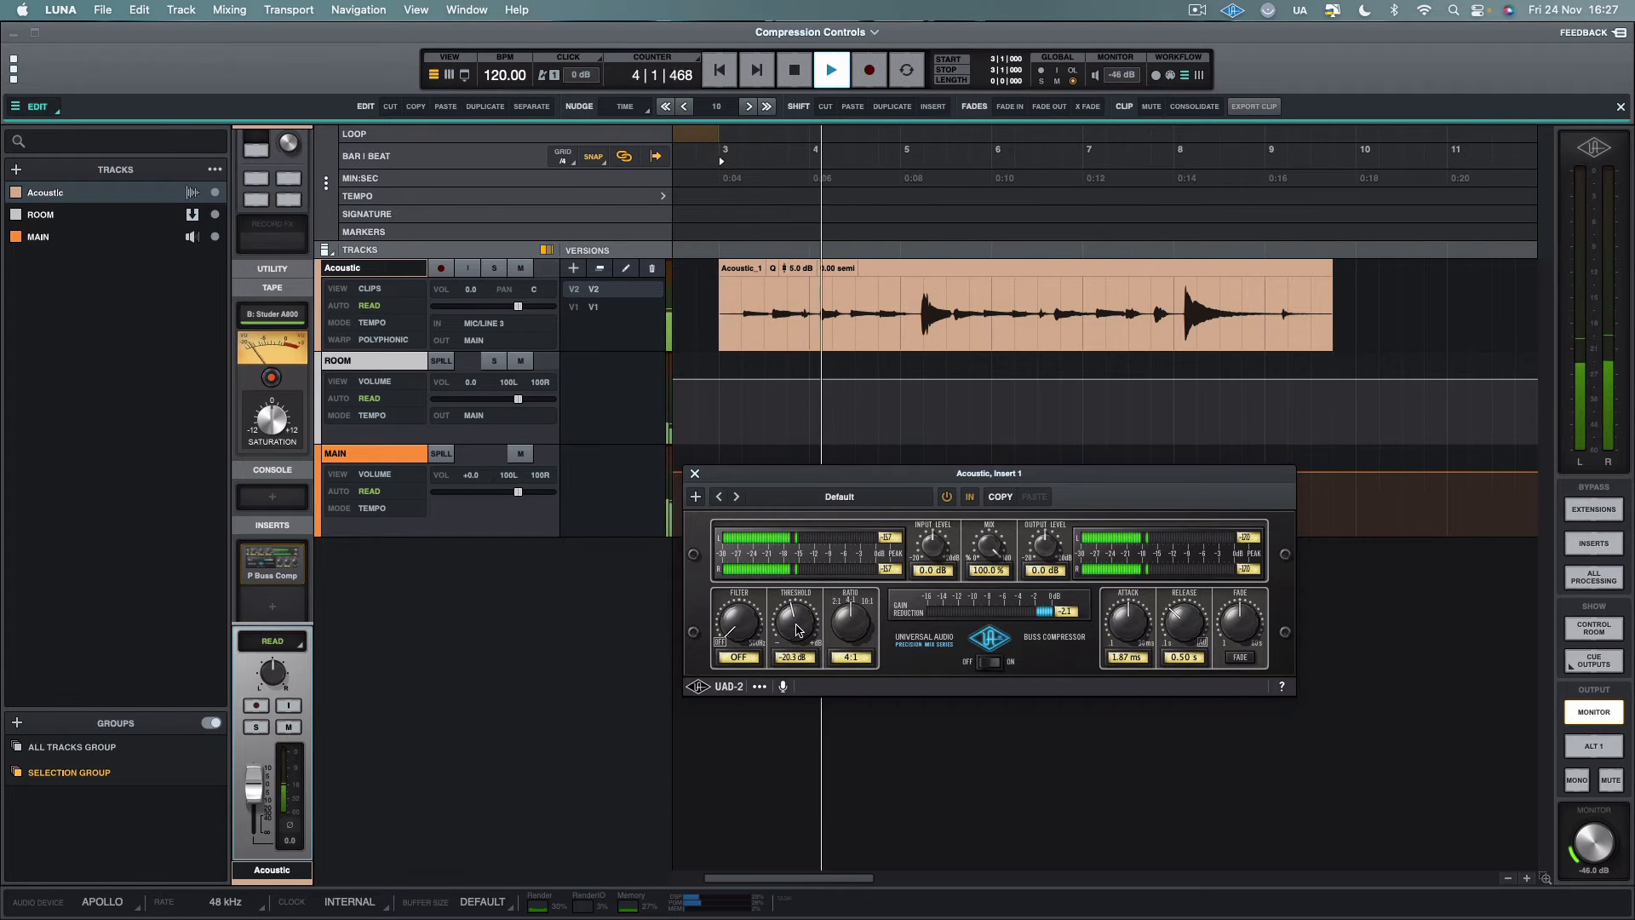
pyautogui.press('space')
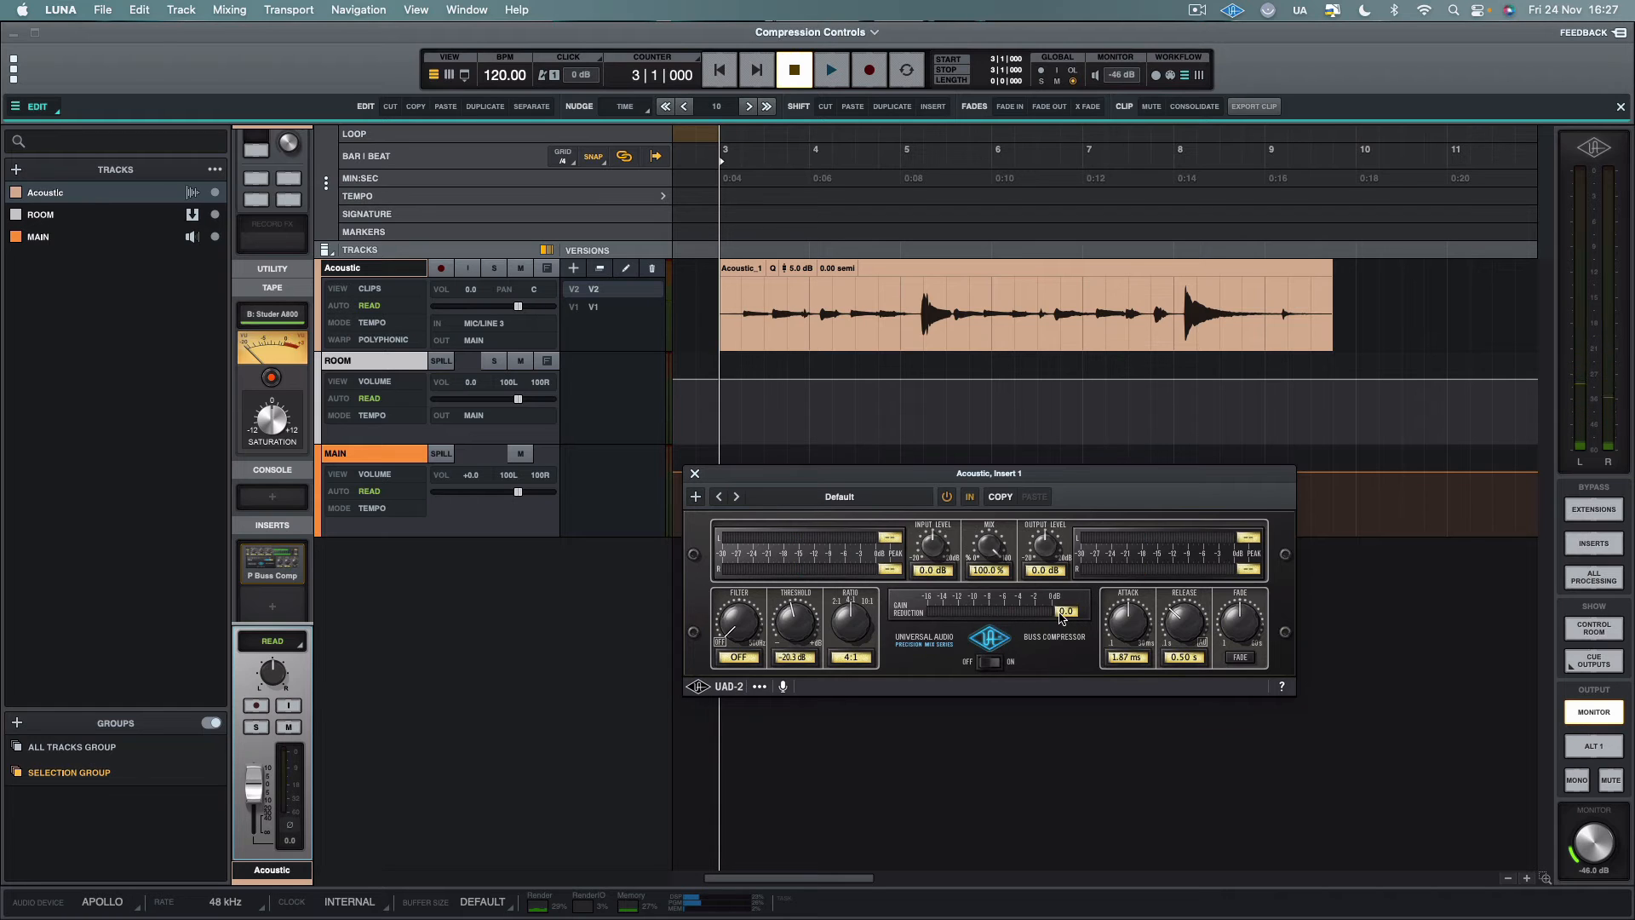
pyautogui.moveTo(733, 305); pyautogui.dragTo(841, 340)
pyautogui.click(764, 315)
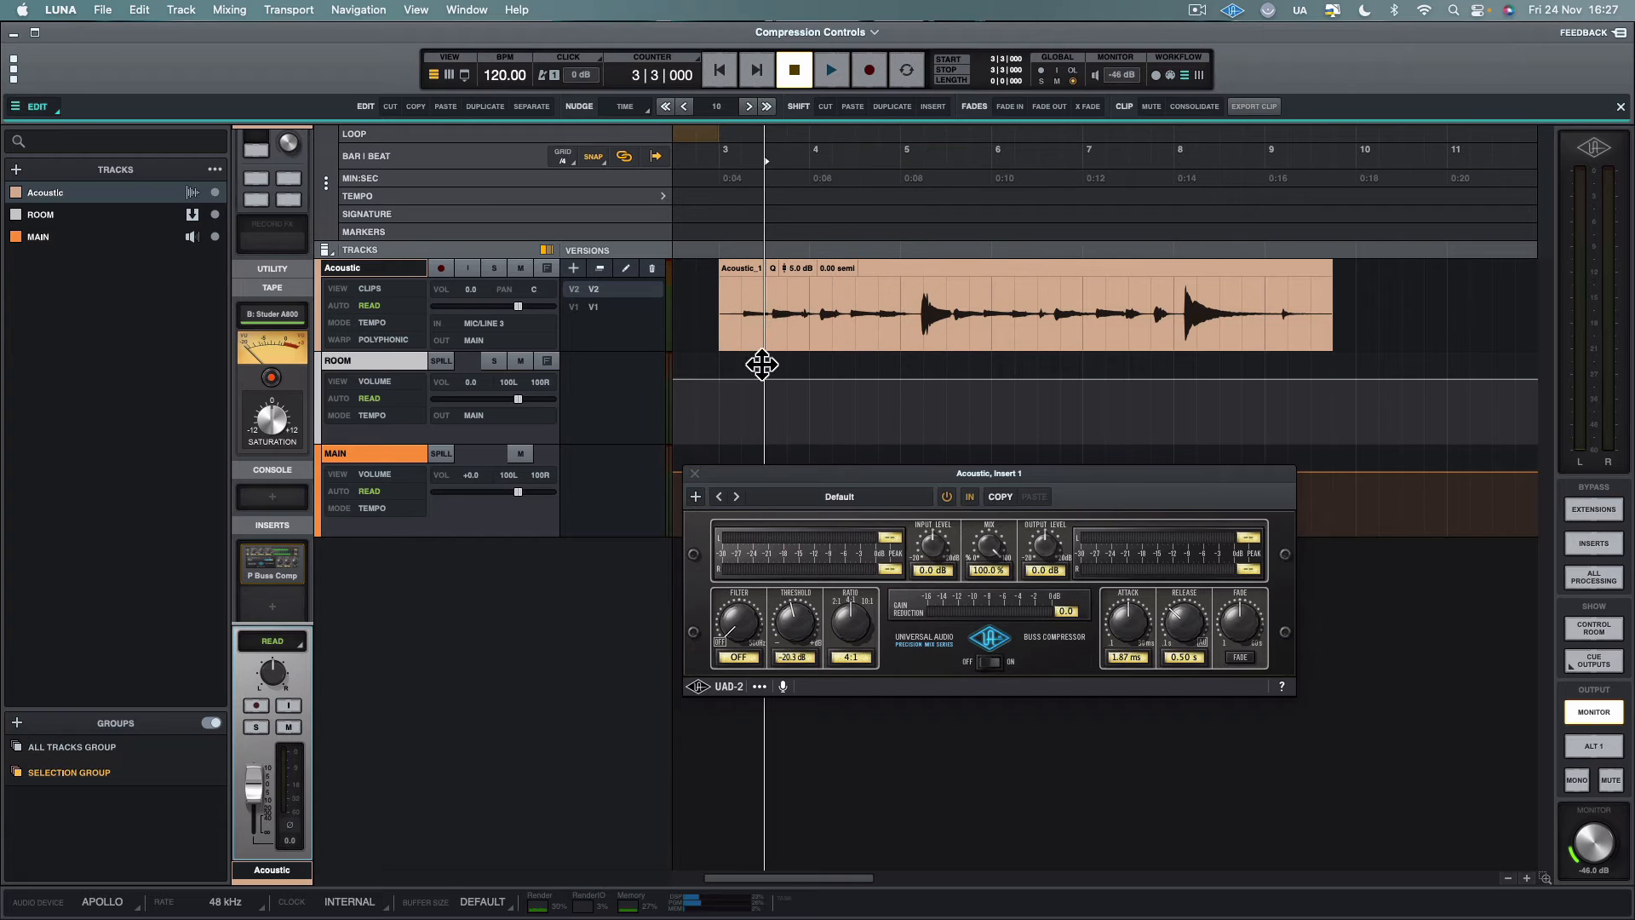
pyautogui.moveTo(839, 628)
pyautogui.mouseDown()
pyautogui.moveTo(842, 567)
pyautogui.moveTo(842, 621)
pyautogui.mouseUp()
pyautogui.moveTo(839, 633); pyautogui.dragTo(859, 572)
pyautogui.moveTo(844, 634); pyautogui.dragTo(853, 681)
pyautogui.moveTo(857, 622); pyautogui.dragTo(844, 694)
# Set the threshold to -15.3 dB and play the Acoustic clip from bar 3, beat 2 through the first loud peak
pyautogui.click(734, 294)
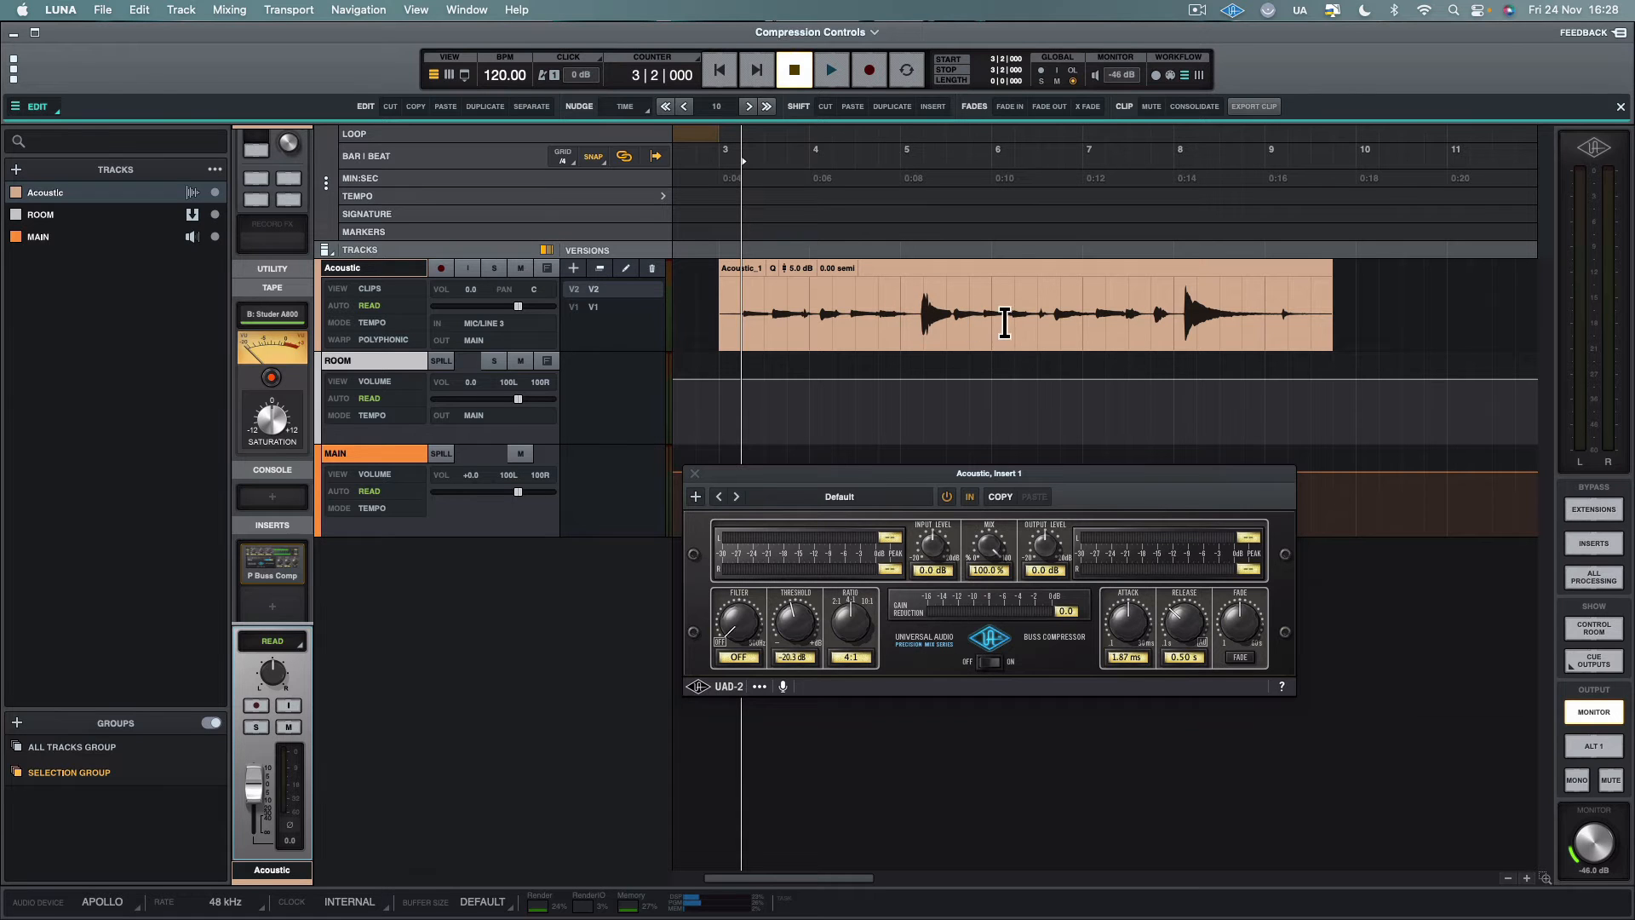
pyautogui.moveTo(775, 637); pyautogui.dragTo(794, 619)
pyautogui.press('space')
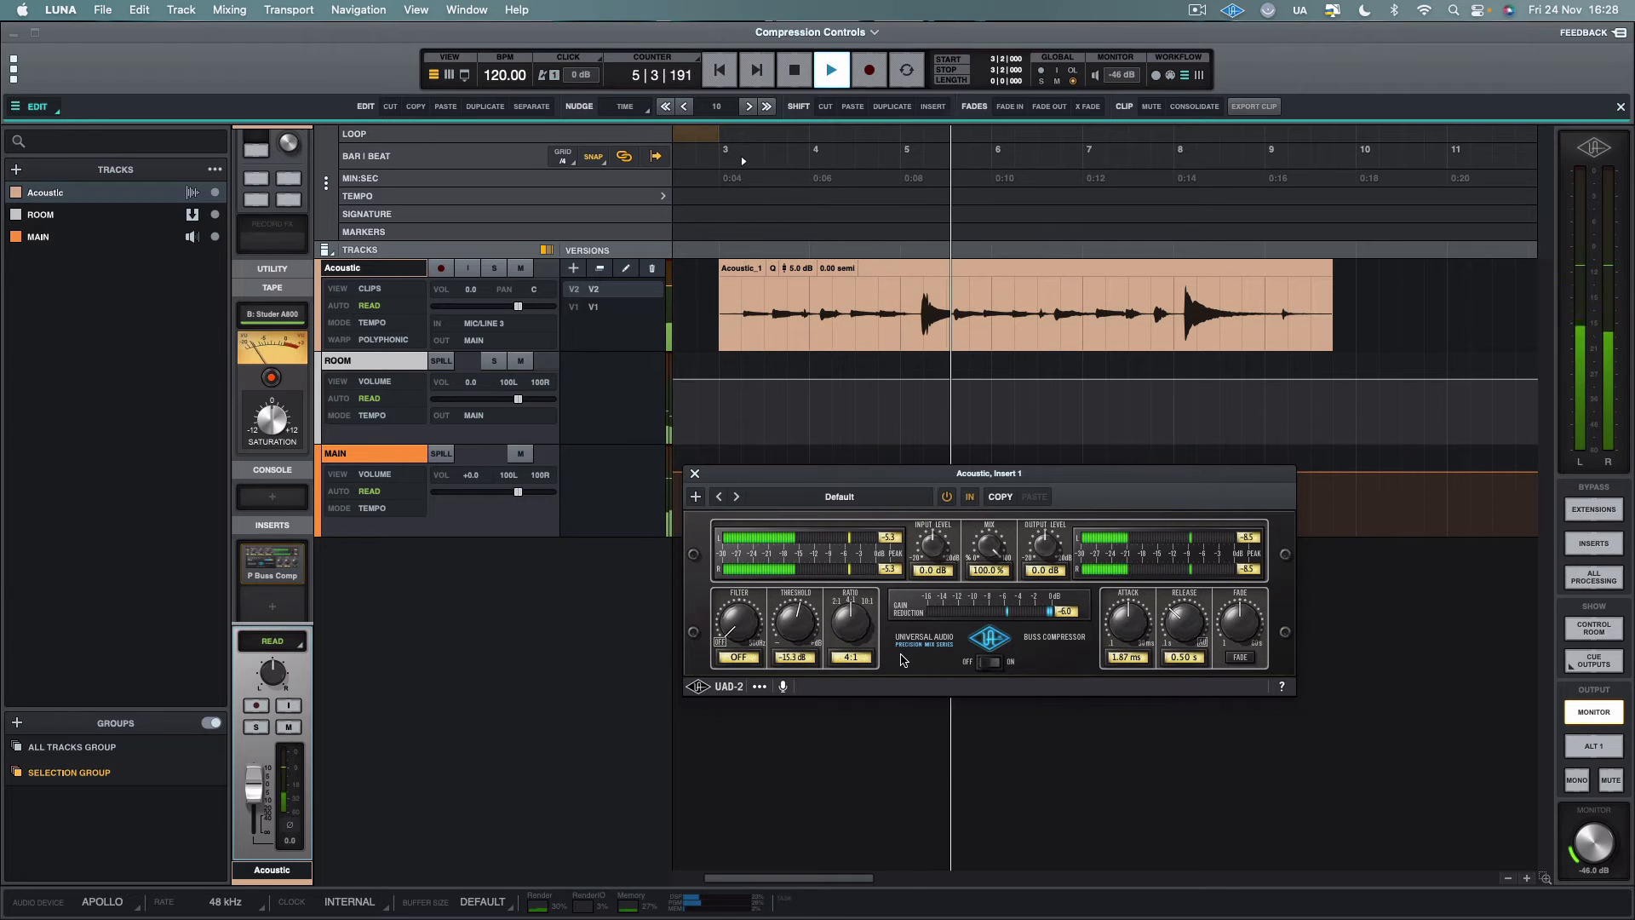
pyautogui.press('space')
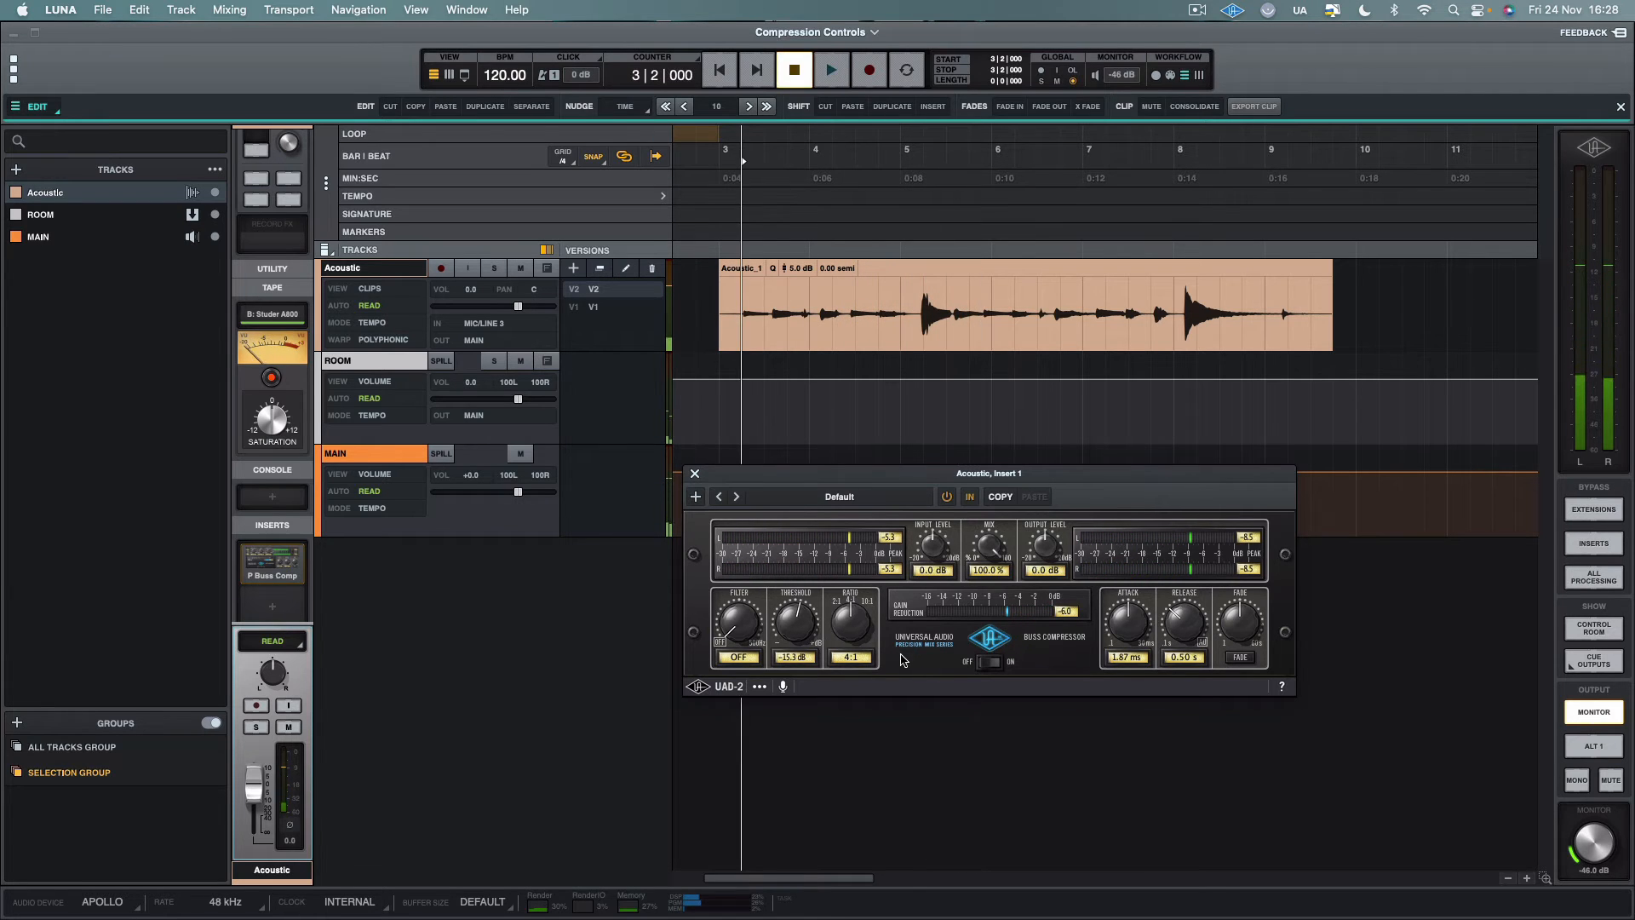
# Play the Acoustic clip from the start of bar 3 past its second loud peak to examine the gain reduction
pyautogui.click(720, 294)
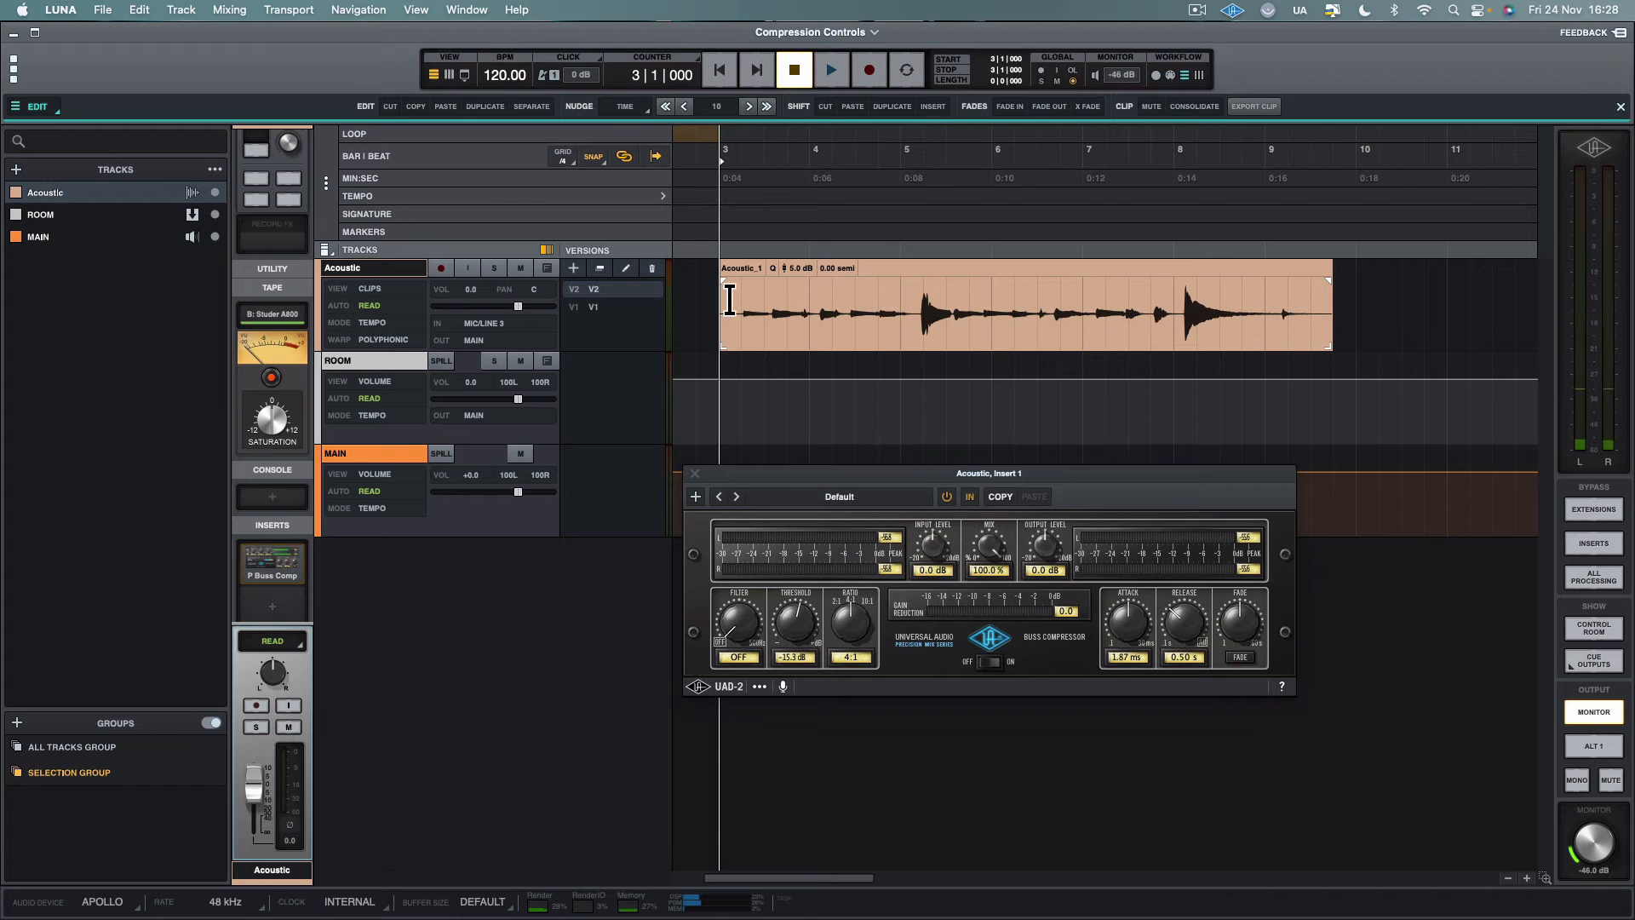
pyautogui.press('space')
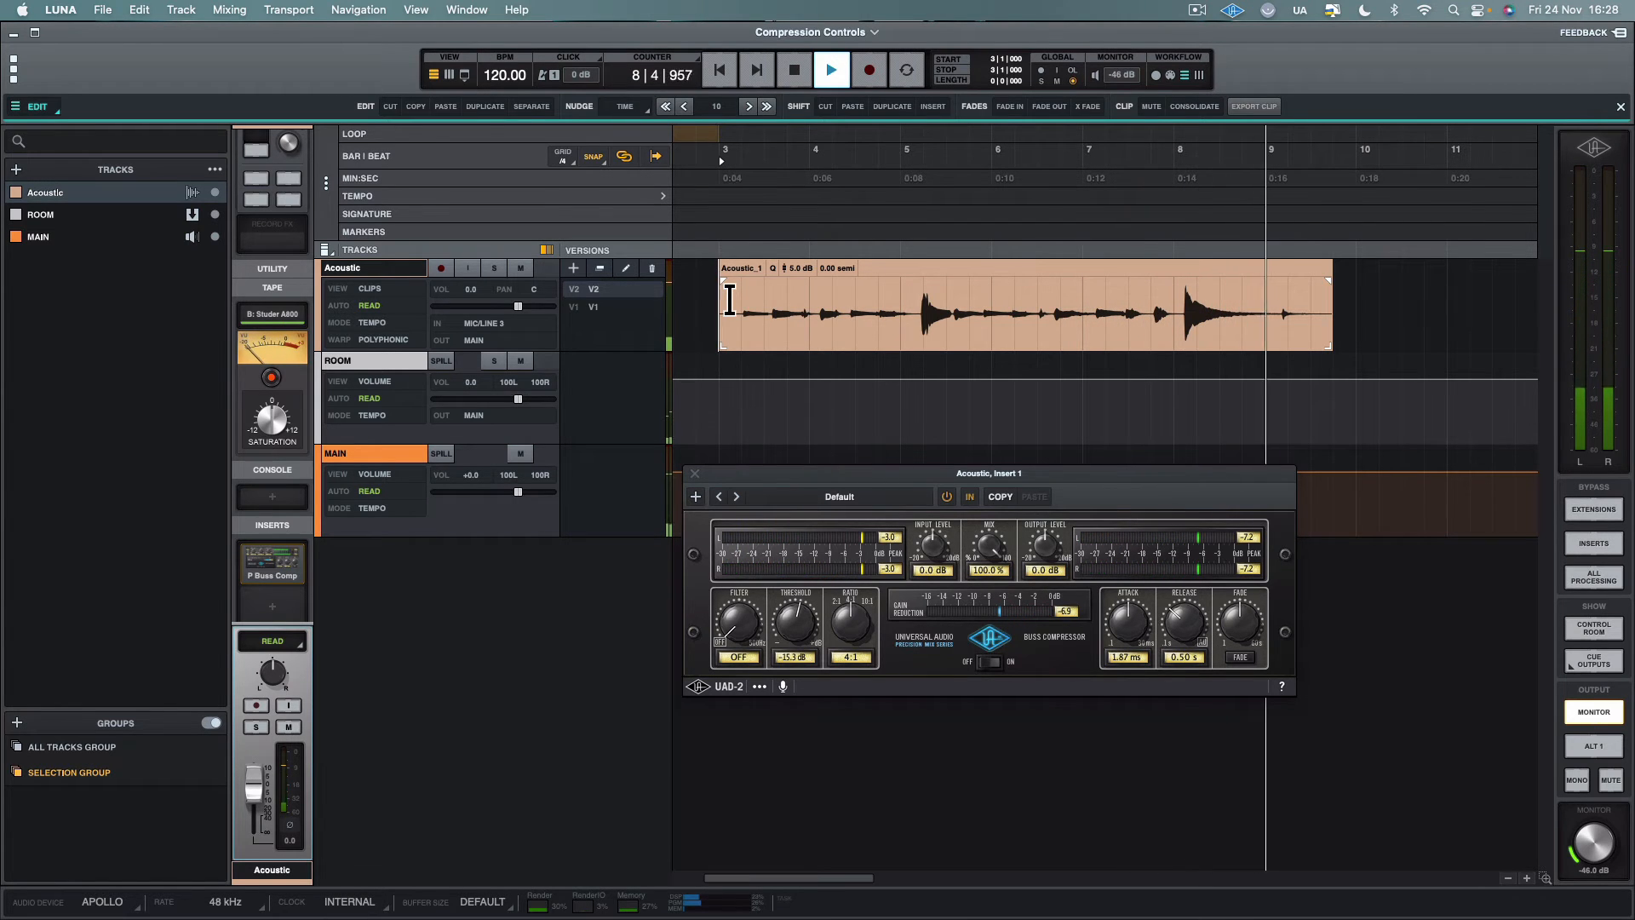
pyautogui.press('space')
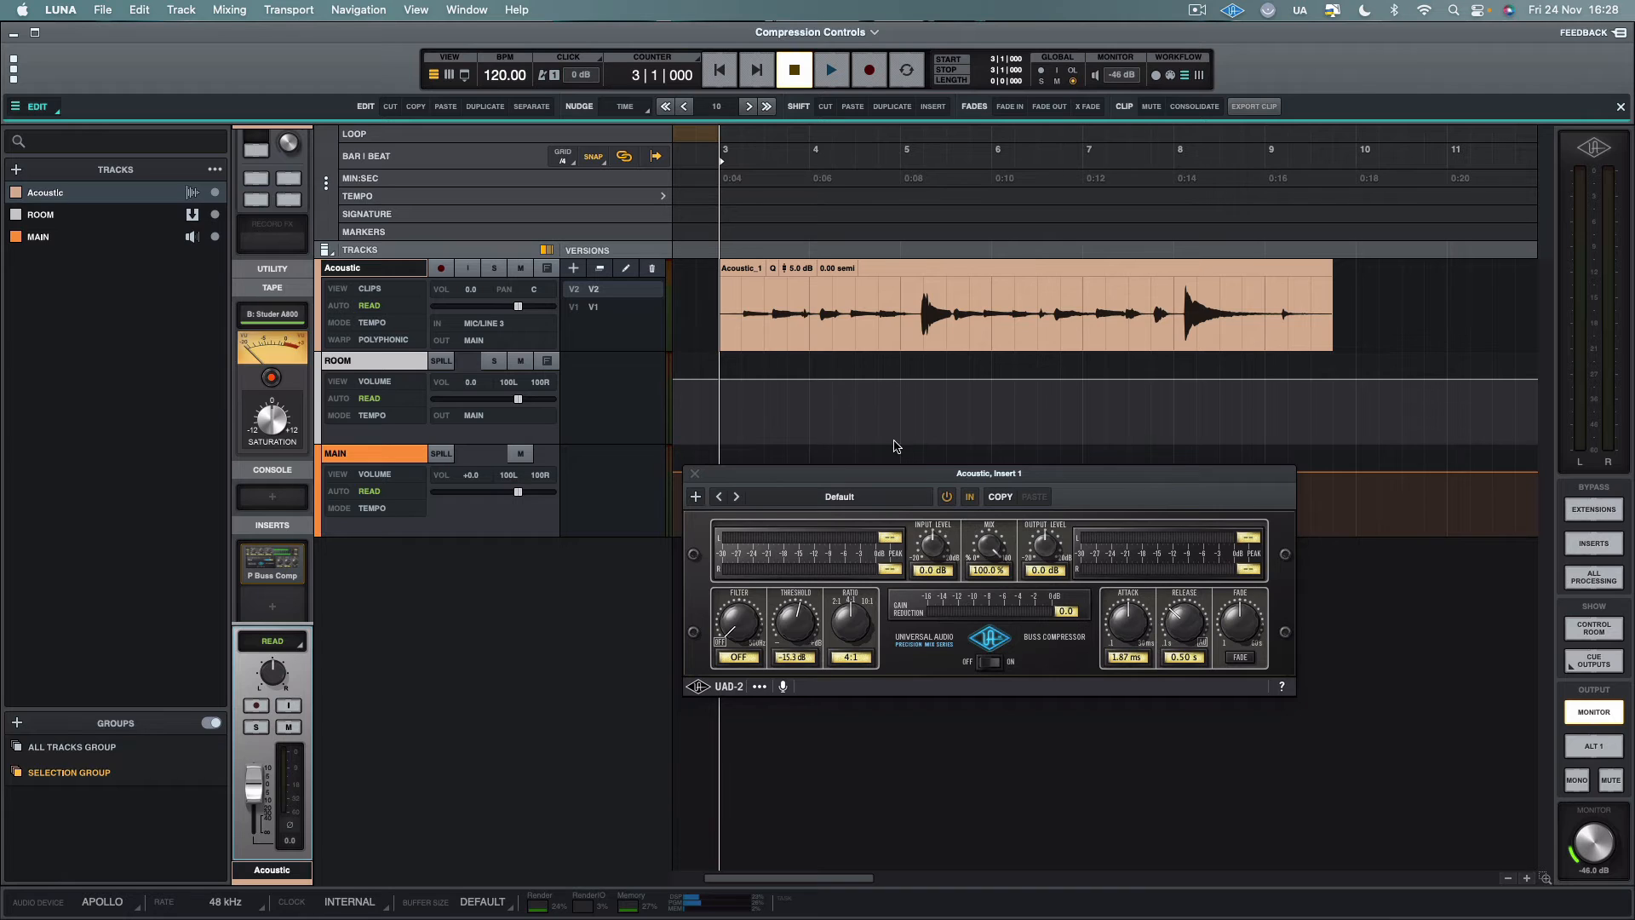
# Play the Acoustic clip twice from bar 4, beat 3 to examine how the compressor reacts to the first loud peak
pyautogui.click(882, 306)
pyautogui.click(855, 304)
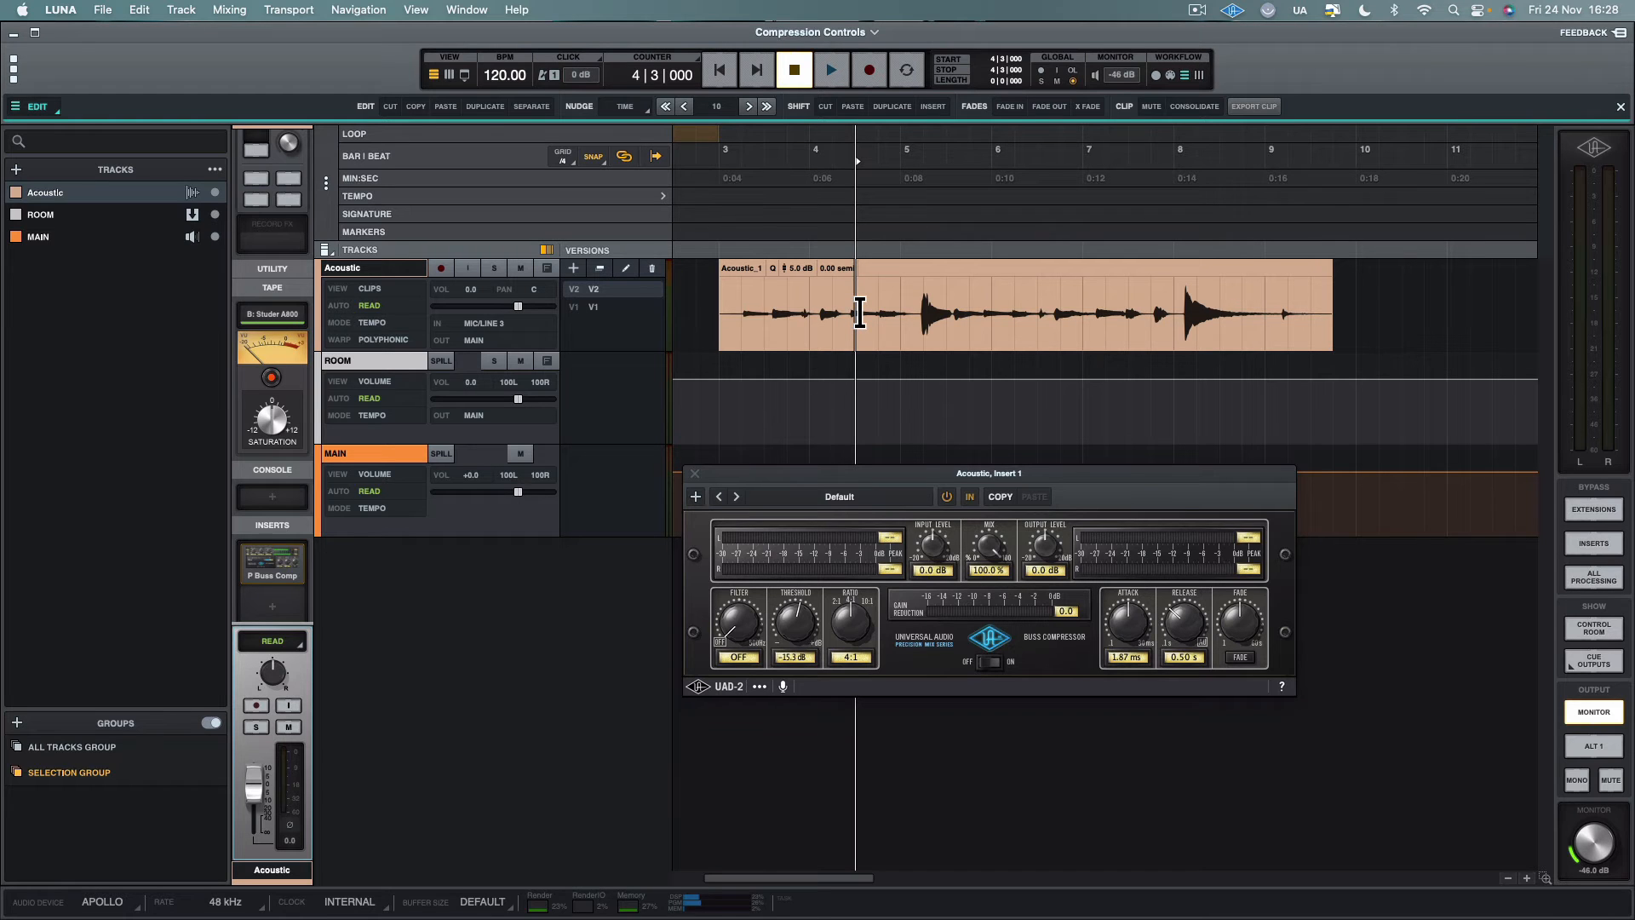
pyautogui.press('space')
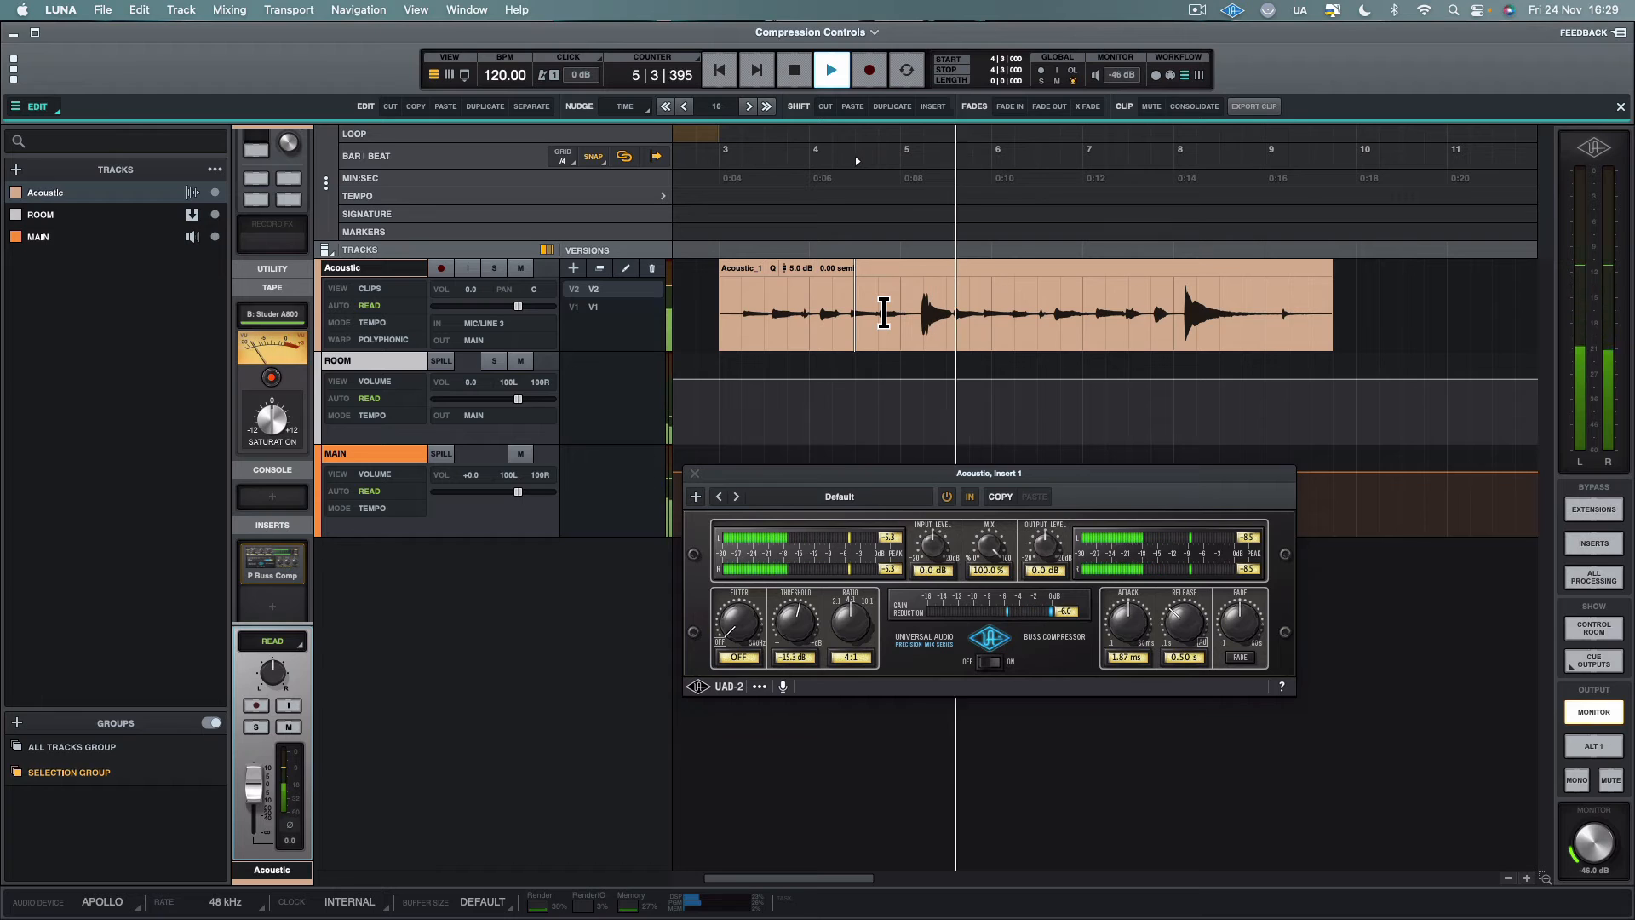
pyautogui.press('space')
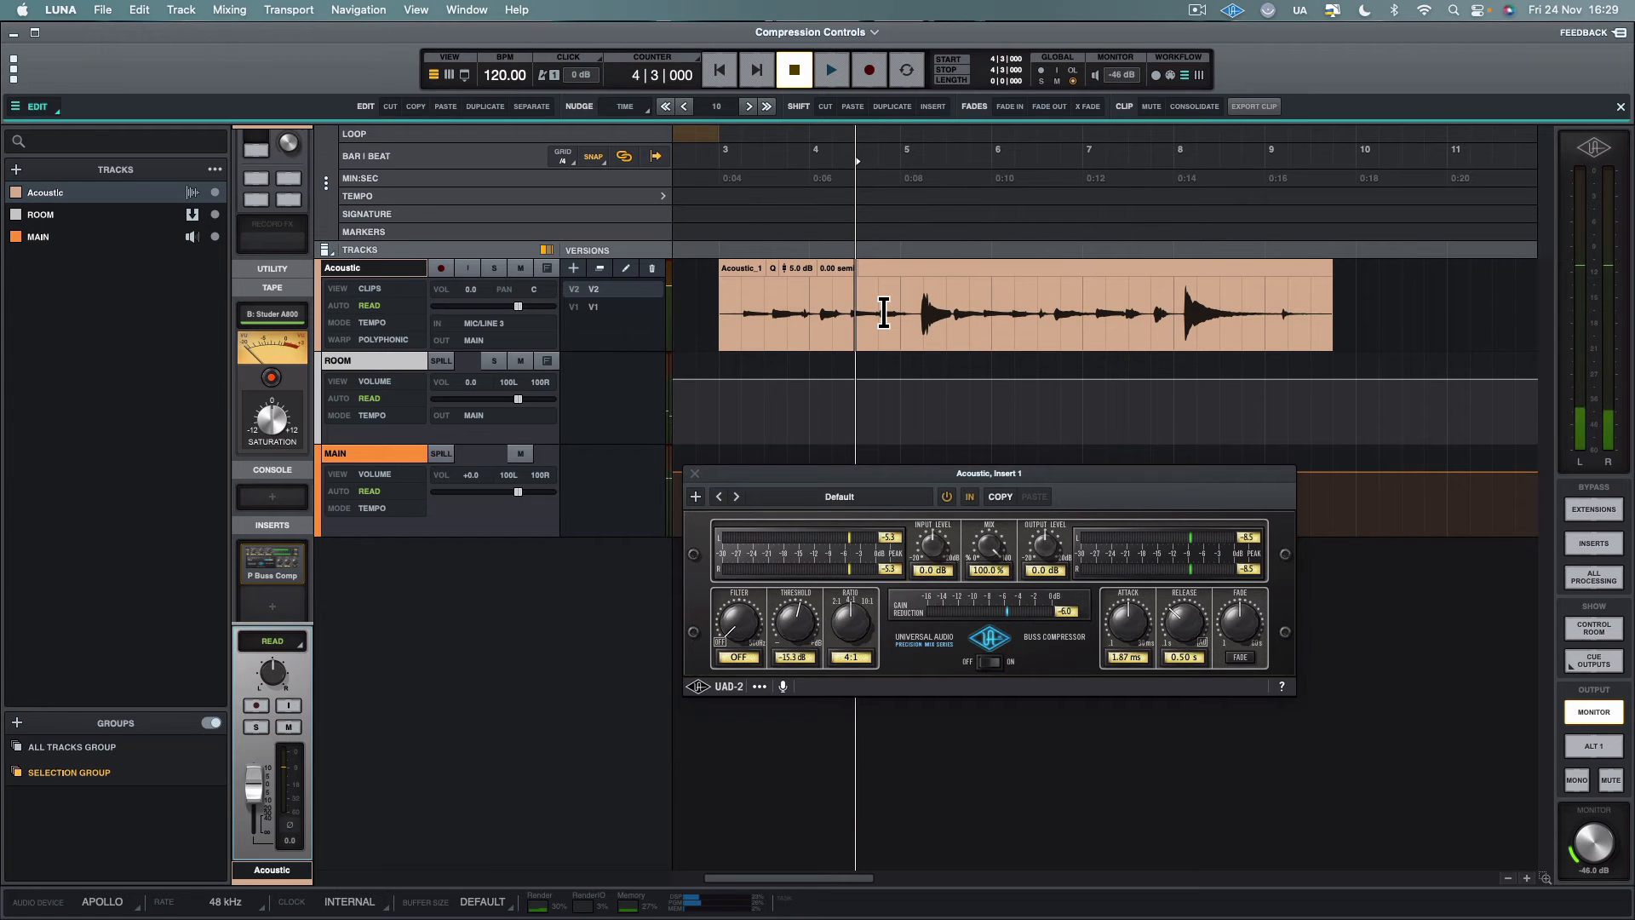
pyautogui.press('space')
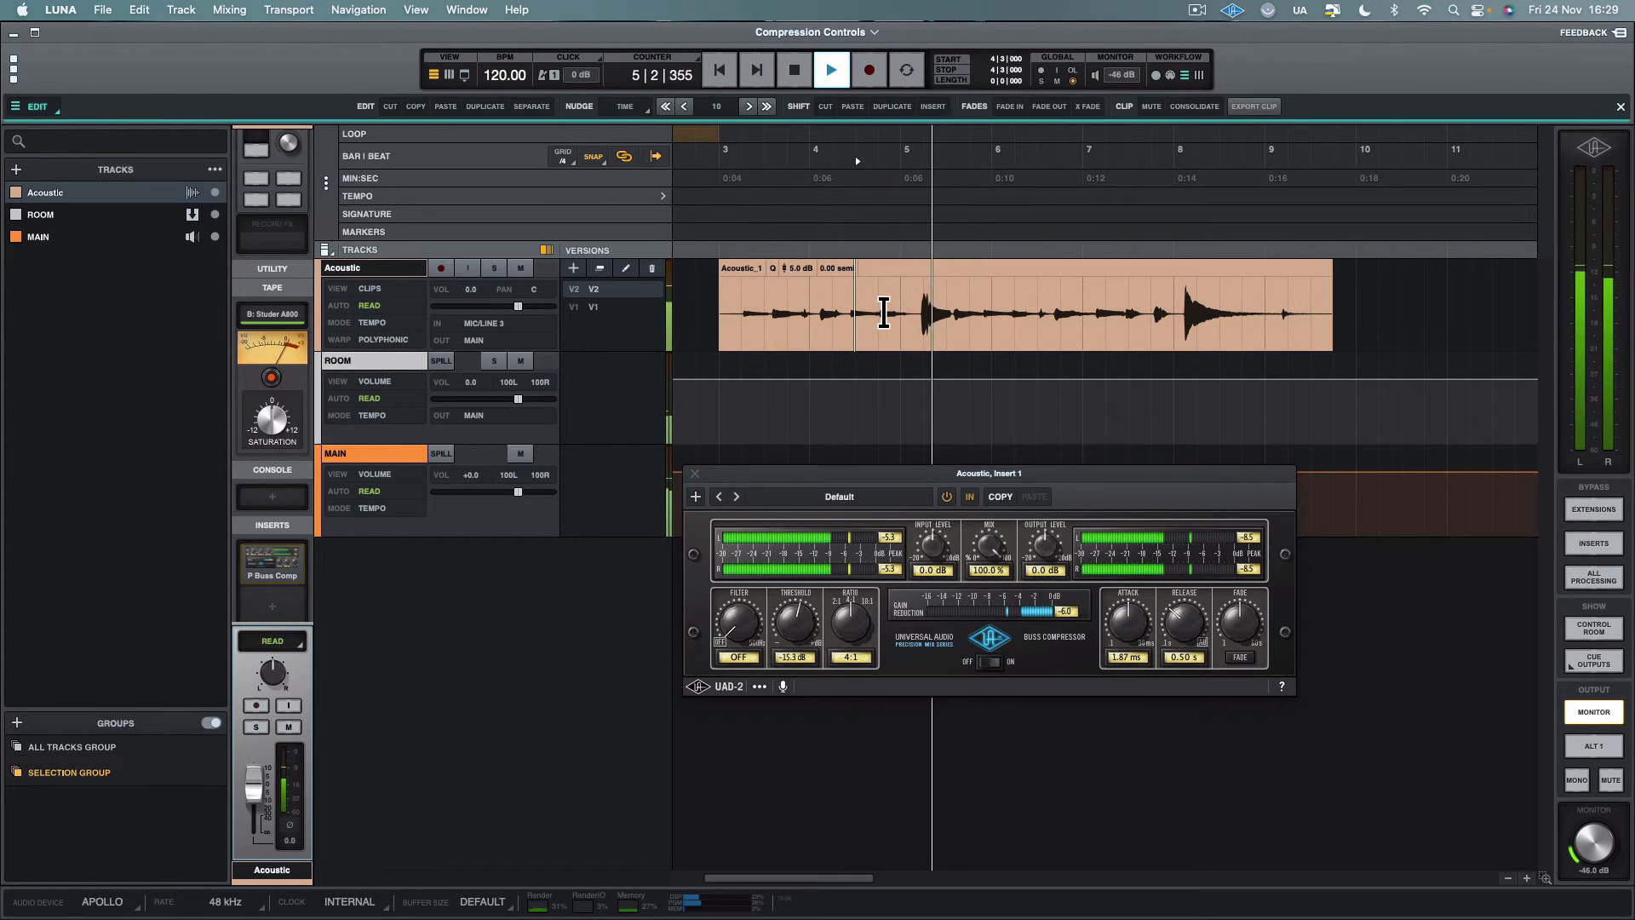
pyautogui.press('space')
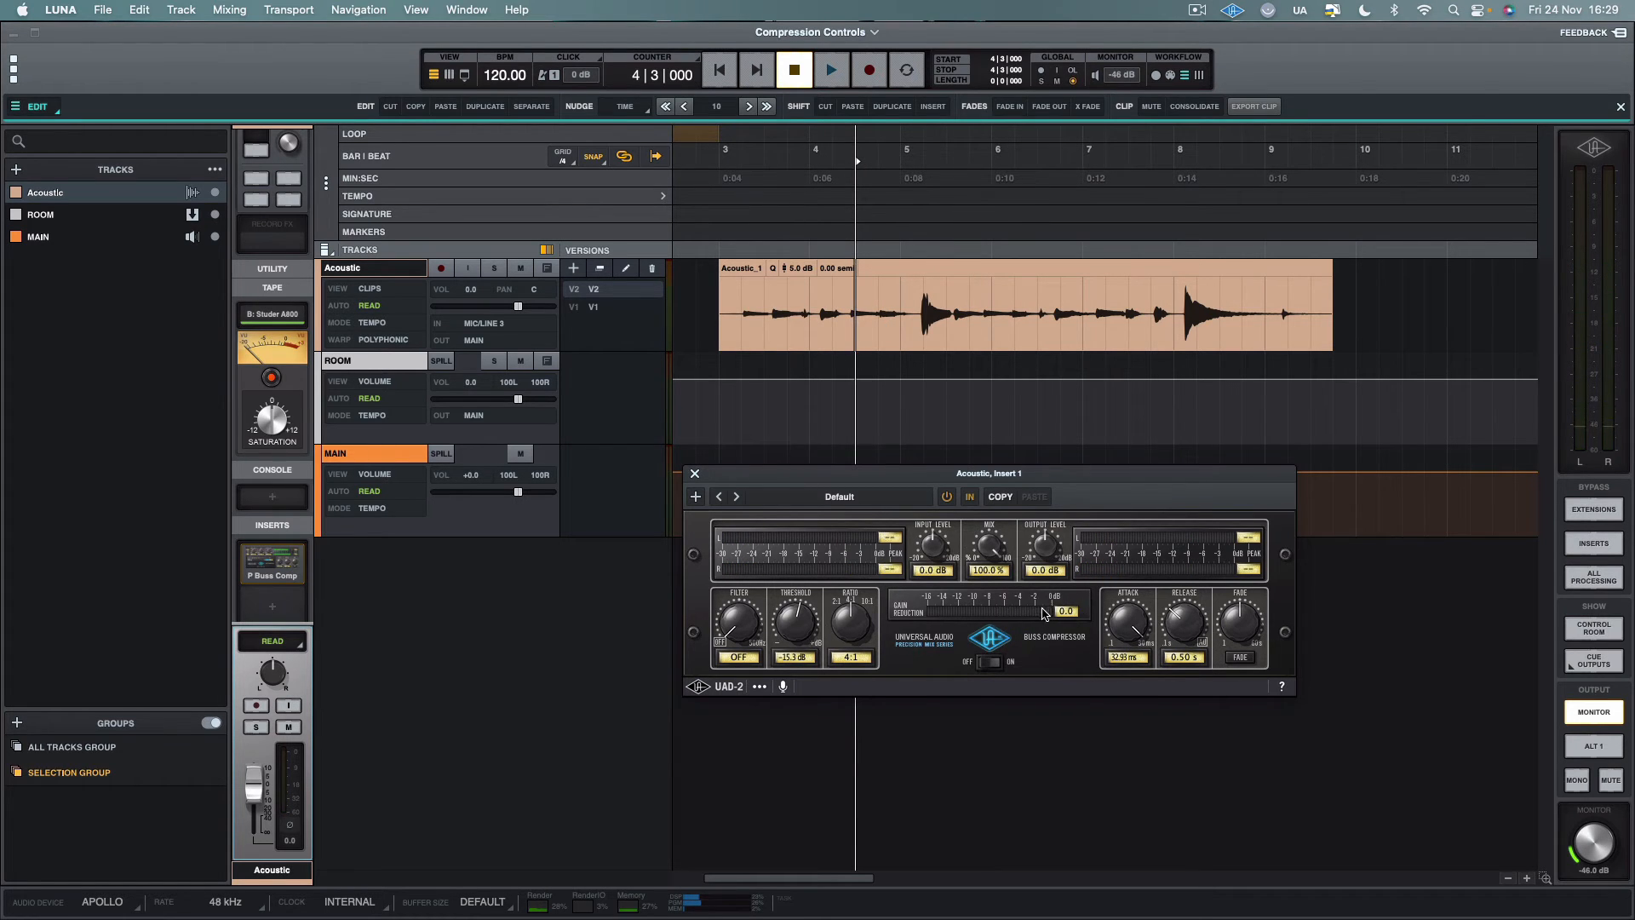
# Raise the attack time to its maximum and play the clip twice from bar 4, beat 3 to compare the gain reduction
pyautogui.press('space')
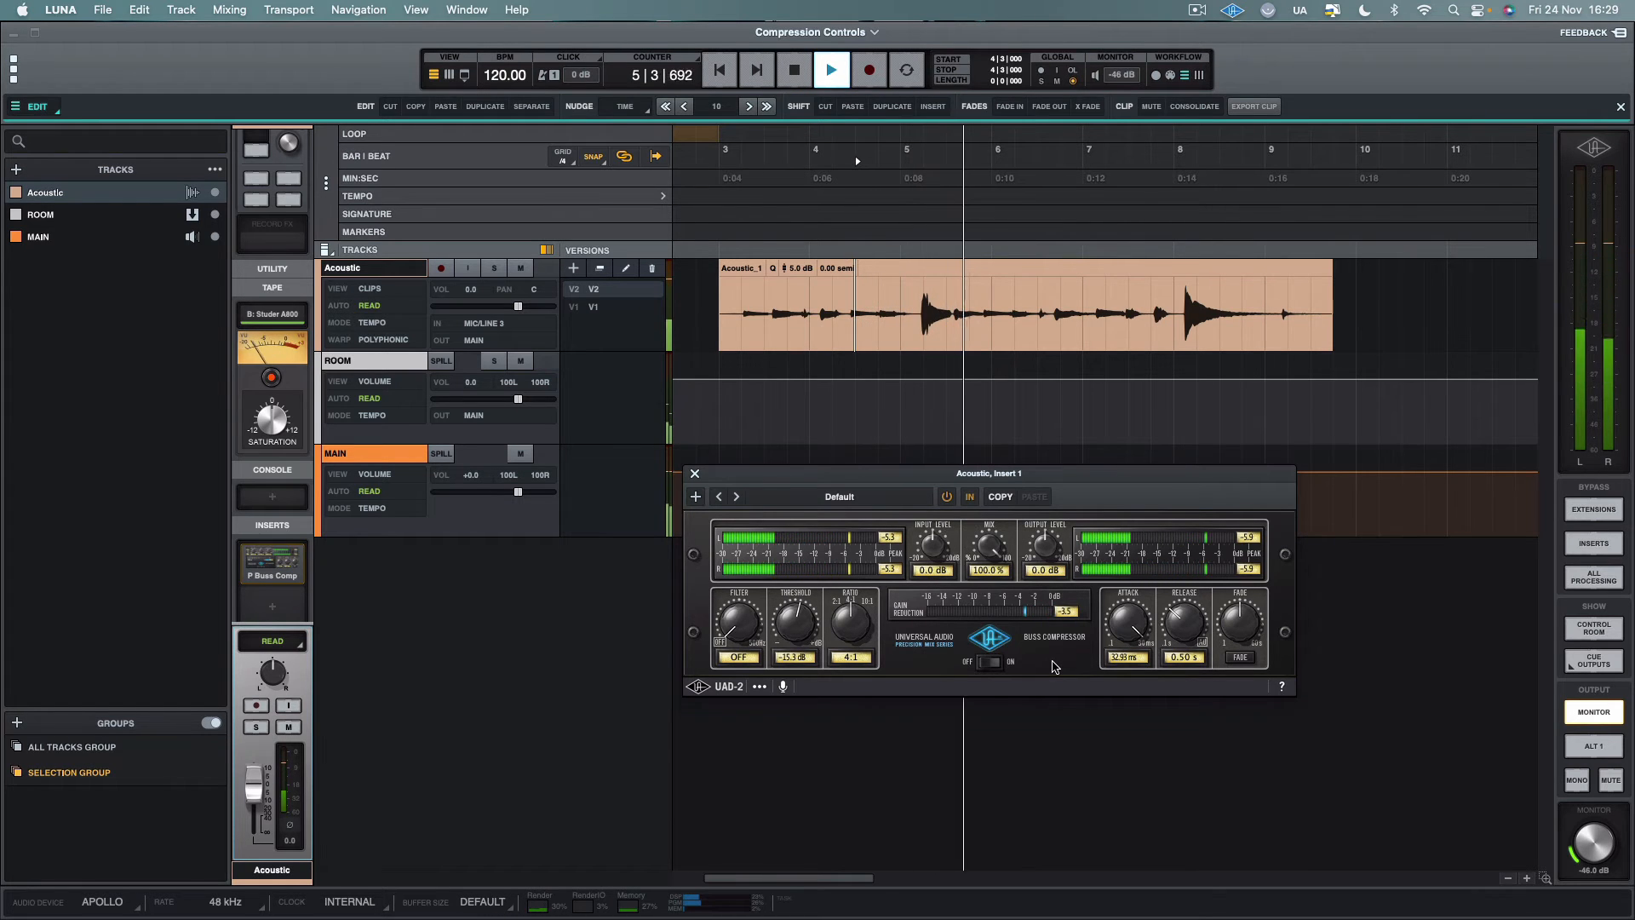
pyautogui.press('space')
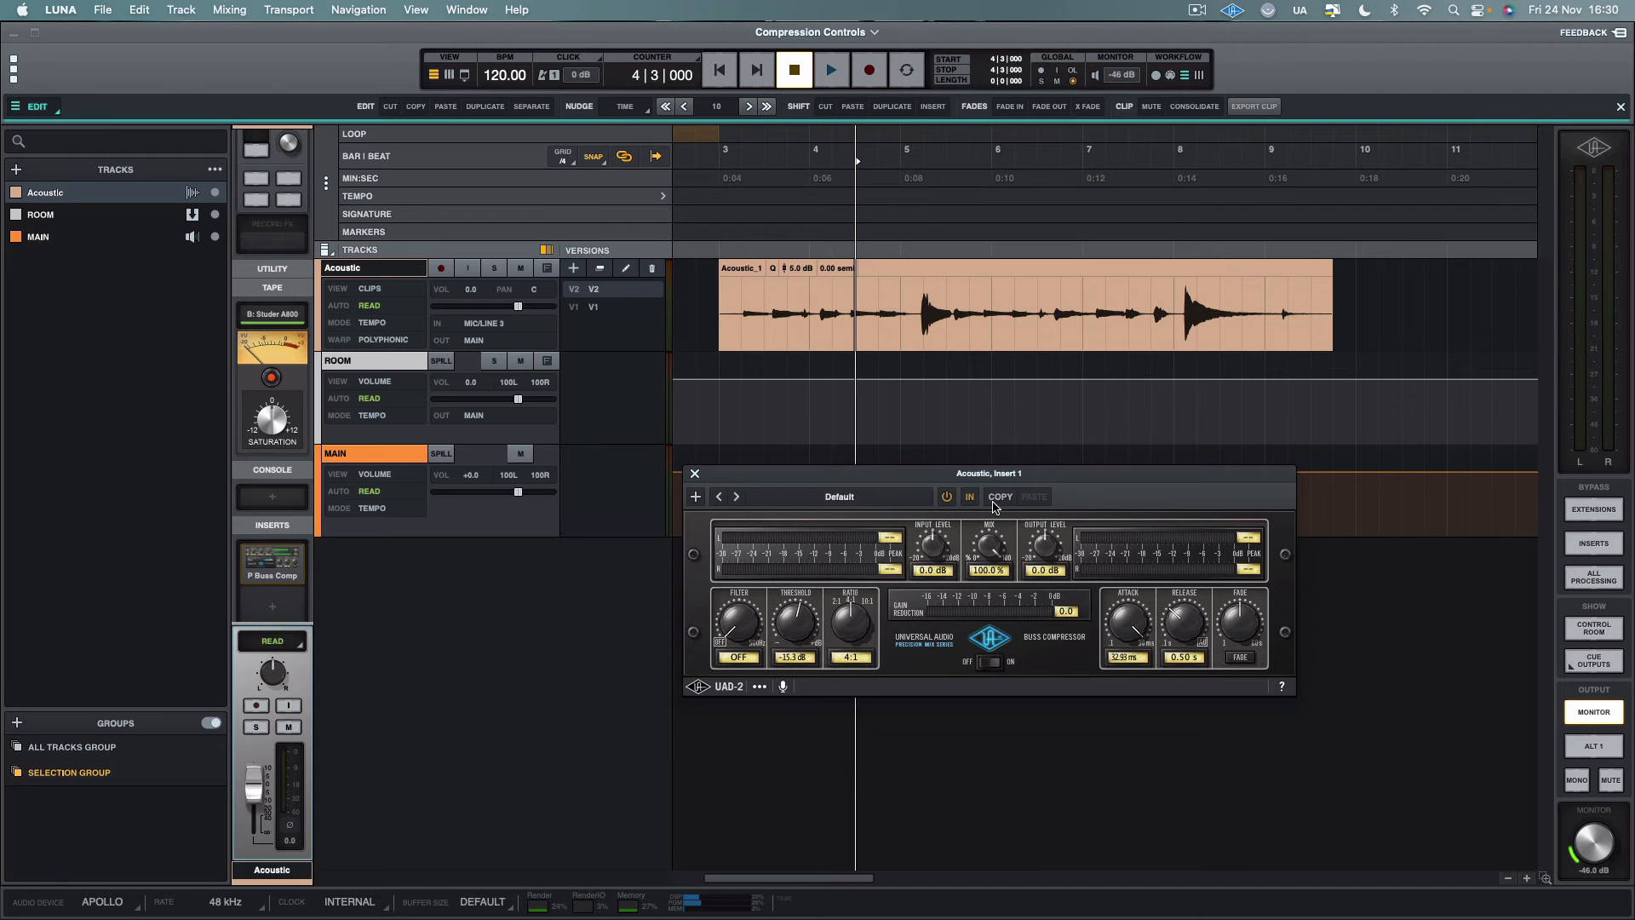
pyautogui.press('space')
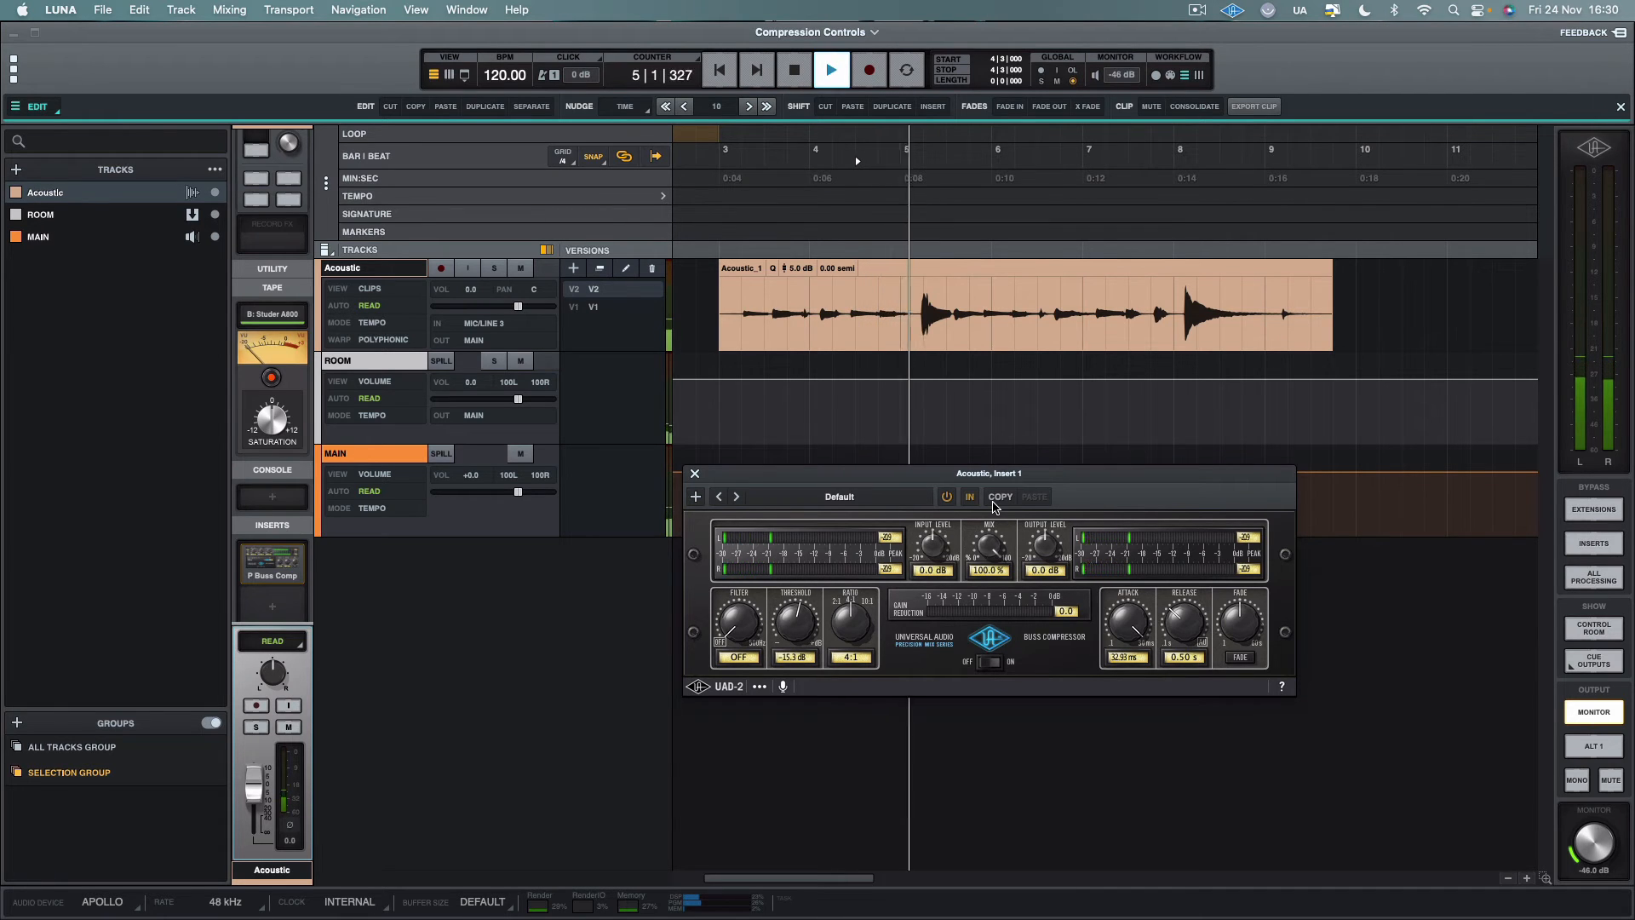
pyautogui.press('space')
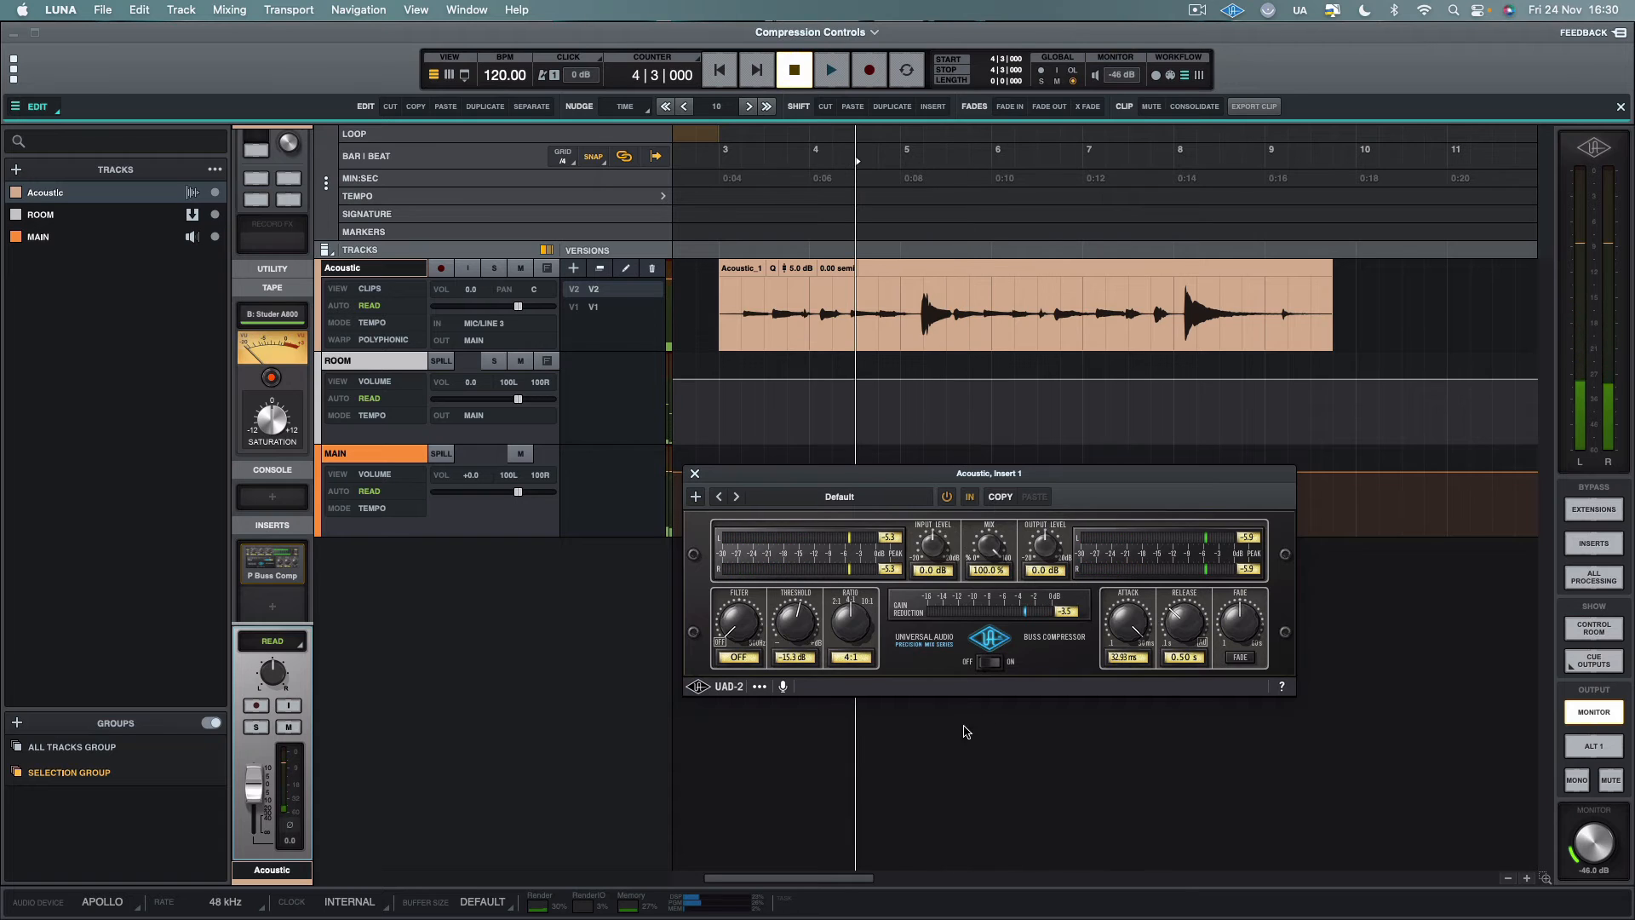
# Set the threshold to -24.1 dB and play the Acoustic clip from bar 3 through the first loud peak
pyautogui.moveTo(790, 634); pyautogui.dragTo(791, 661)
pyautogui.click(739, 294)
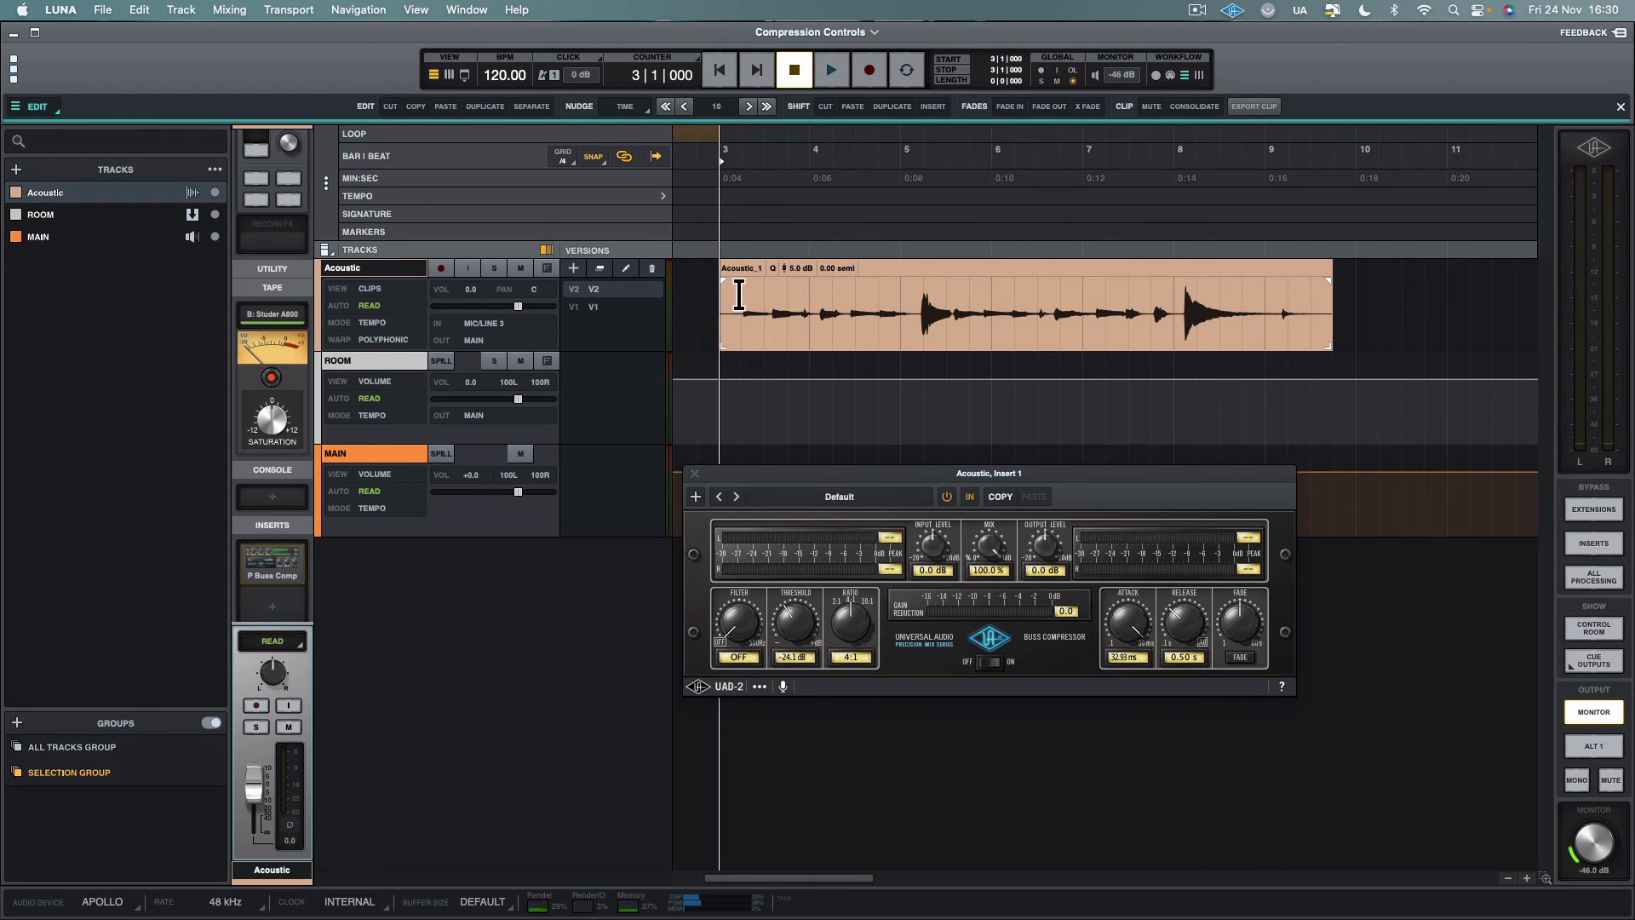
pyautogui.click(1144, 620)
pyautogui.press('space')
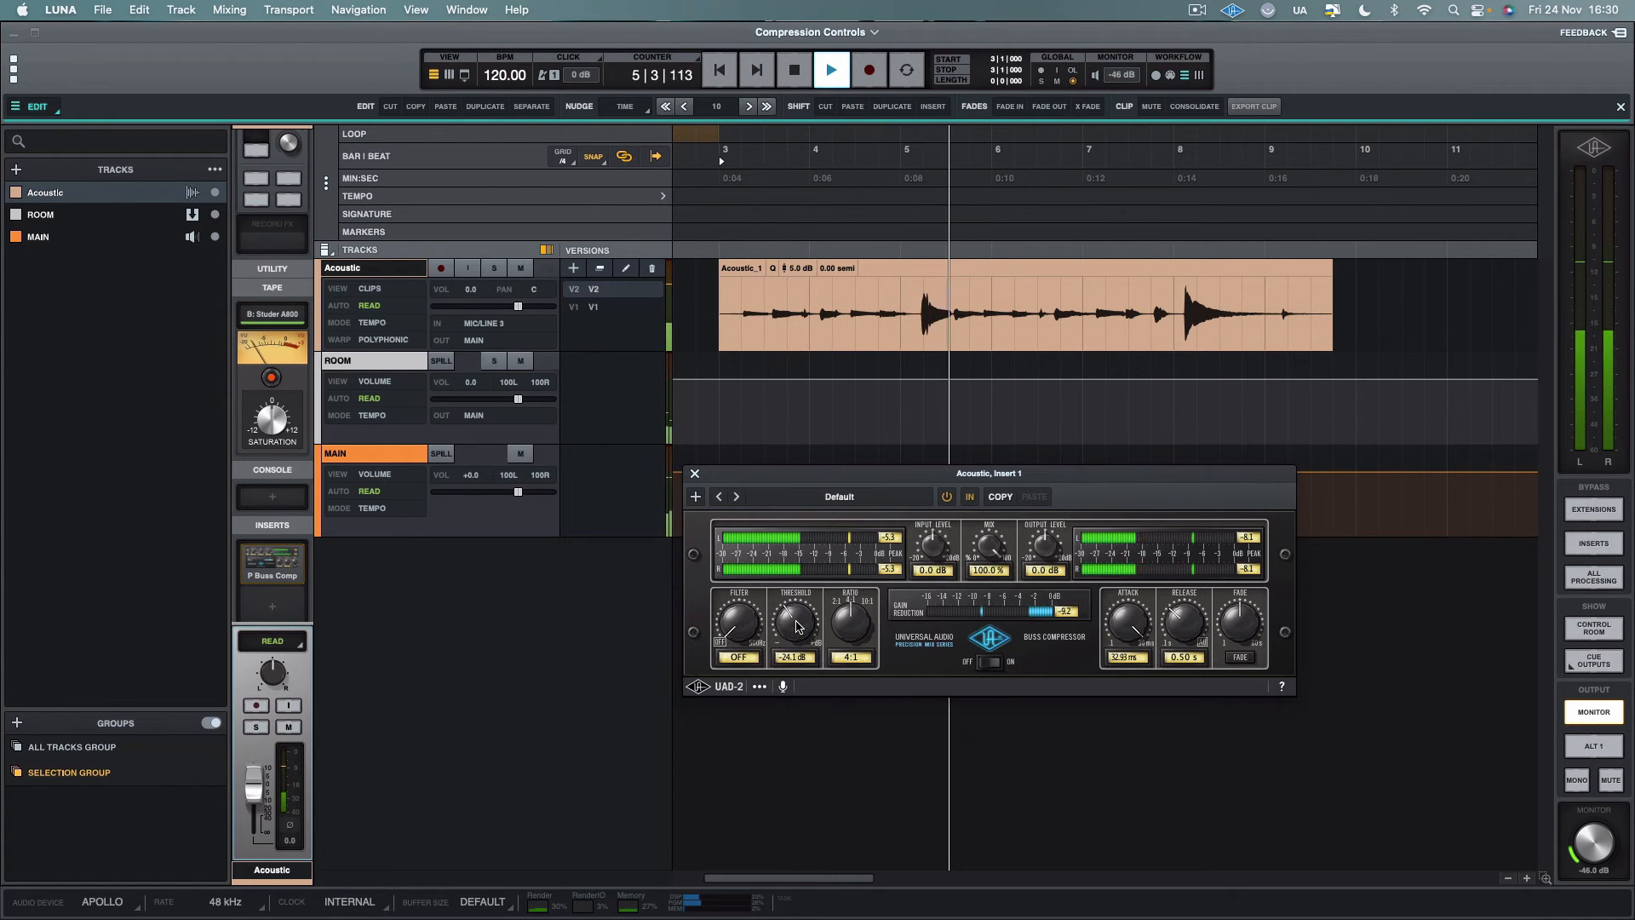
pyautogui.press('space')
# Set the threshold to -21.9 dB and play the clip twice from bar 3 to check the gain reduction on the quiet notes
pyautogui.moveTo(798, 627); pyautogui.dragTo(798, 623)
pyautogui.press('space')
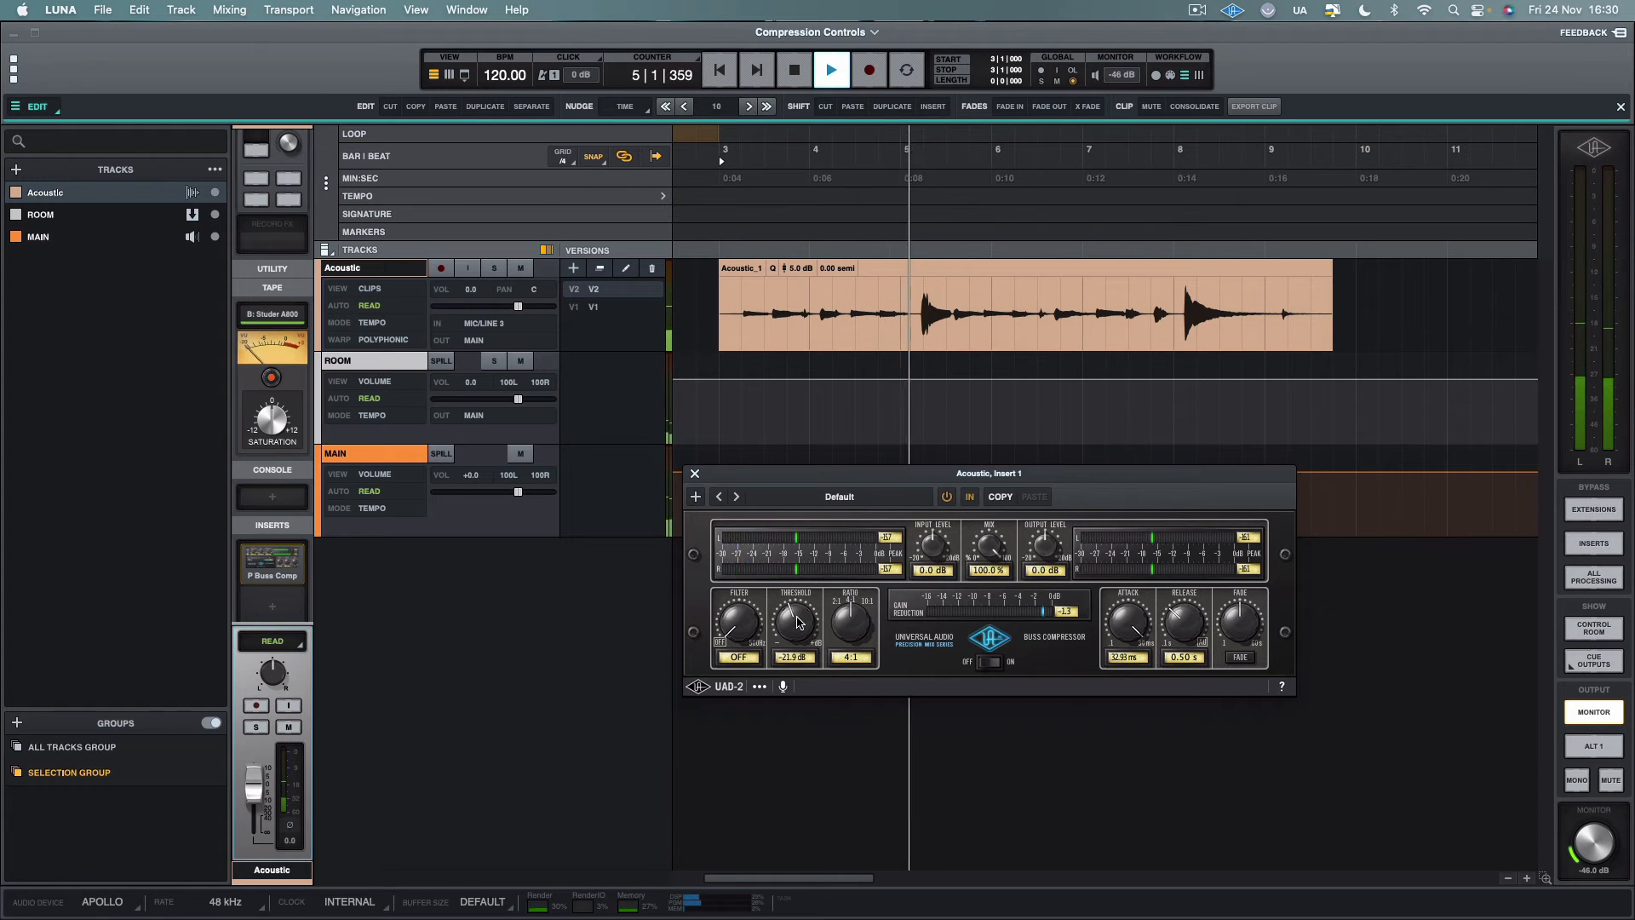
pyautogui.press('space')
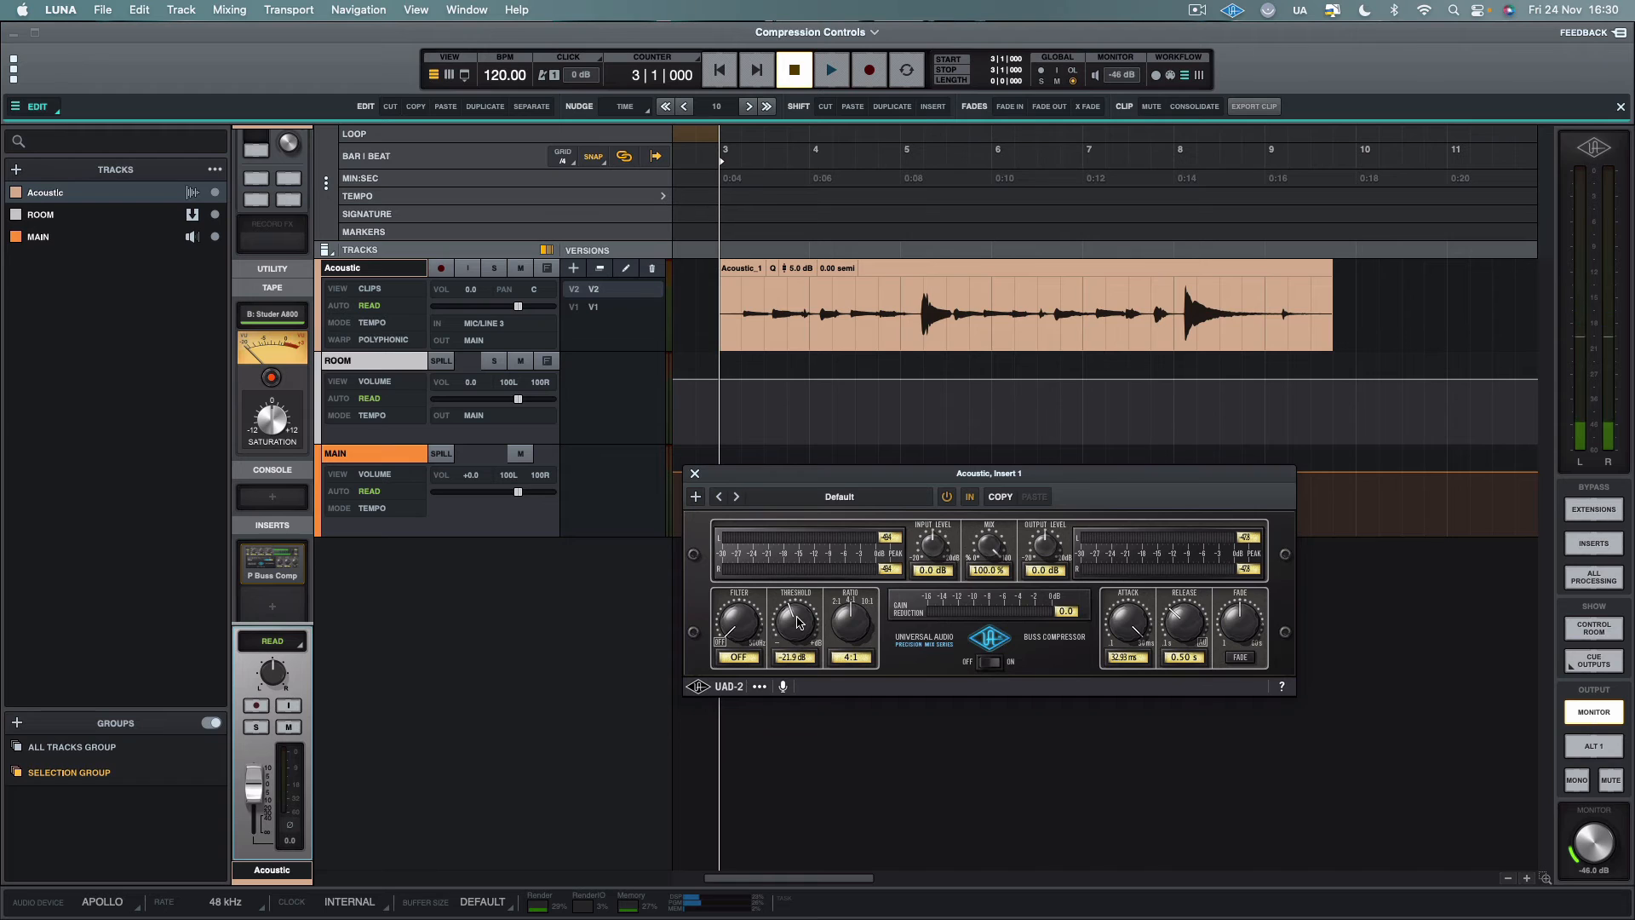
pyautogui.press('space')
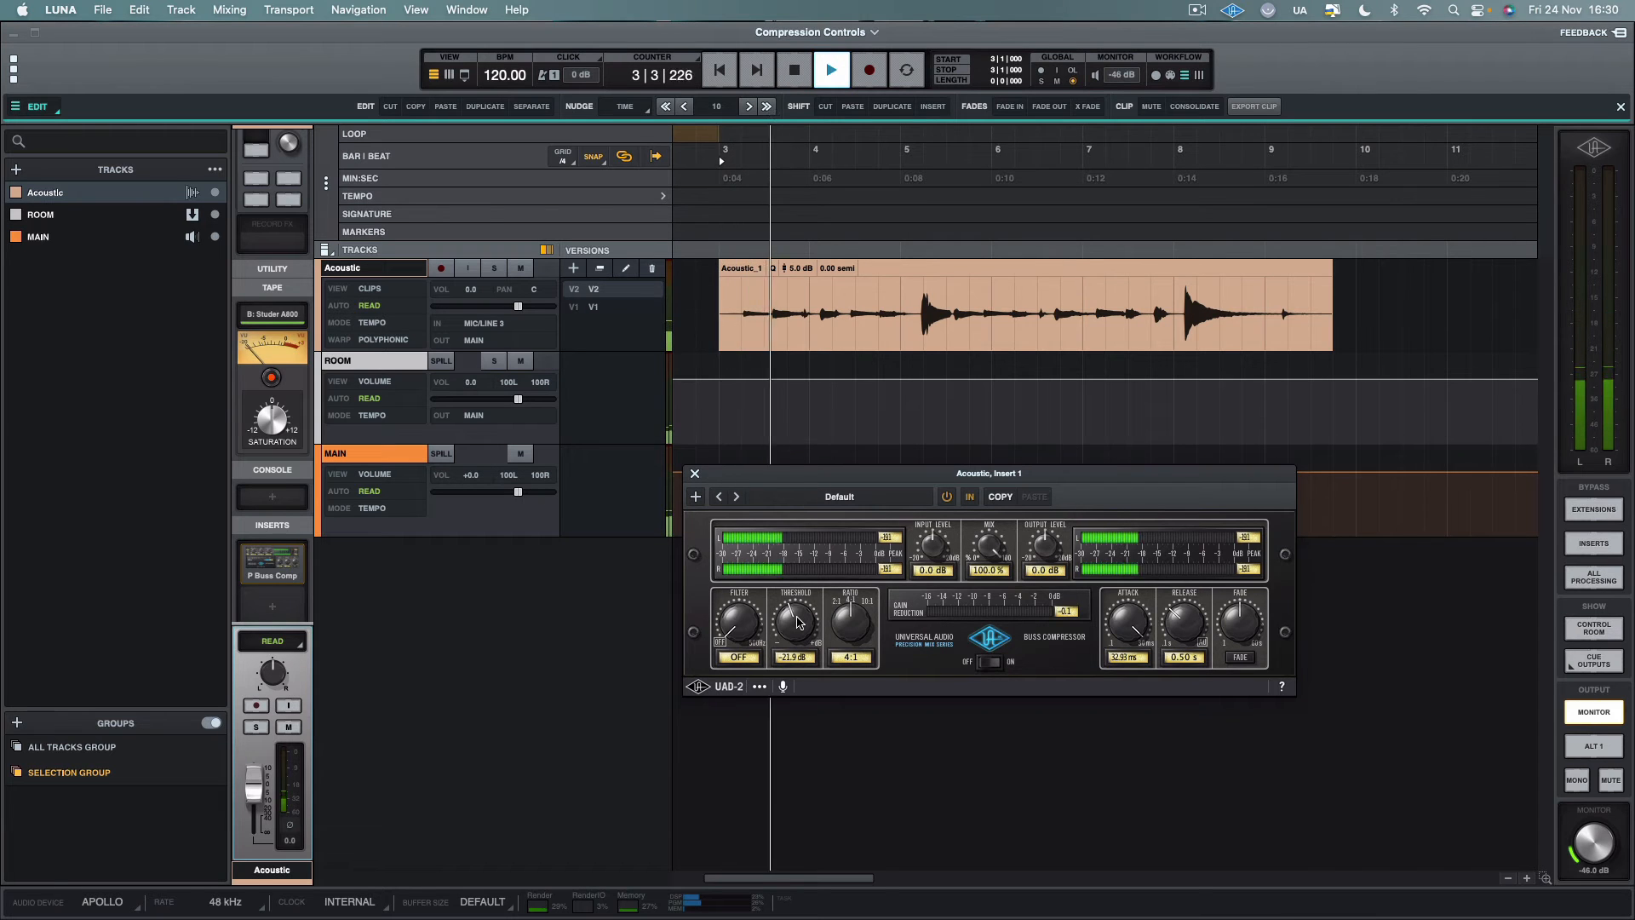
pyautogui.press('space')
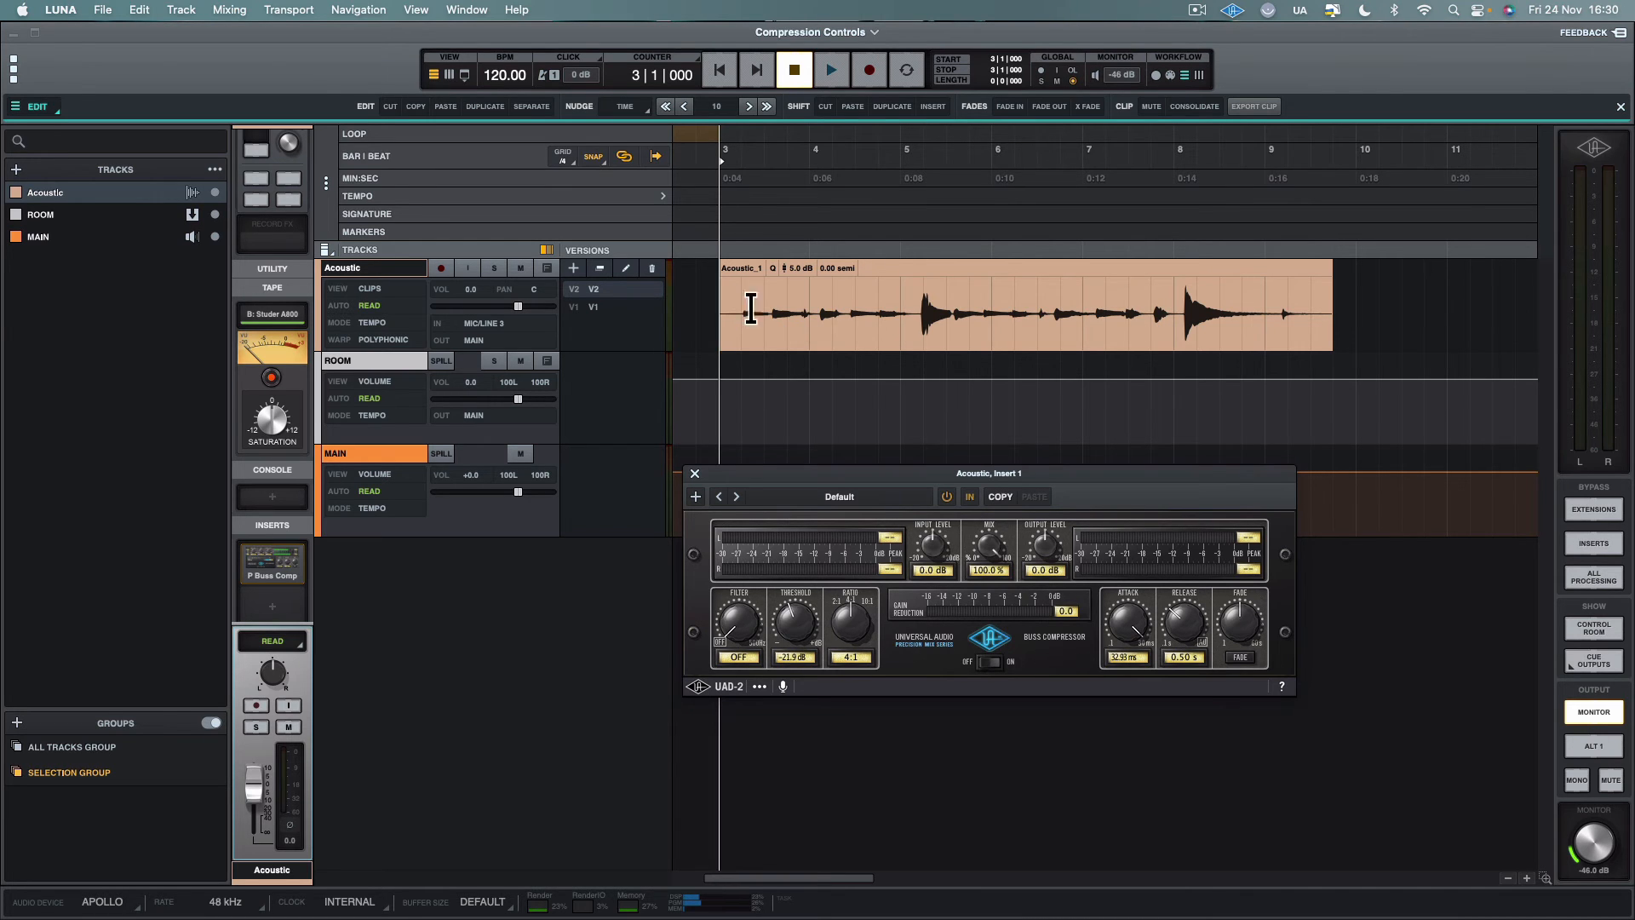
# Mark out the quiet passage before the first peak, and play the Acoustic clip from bar 3, beat 2
pyautogui.moveTo(743, 317); pyautogui.dragTo(921, 332)
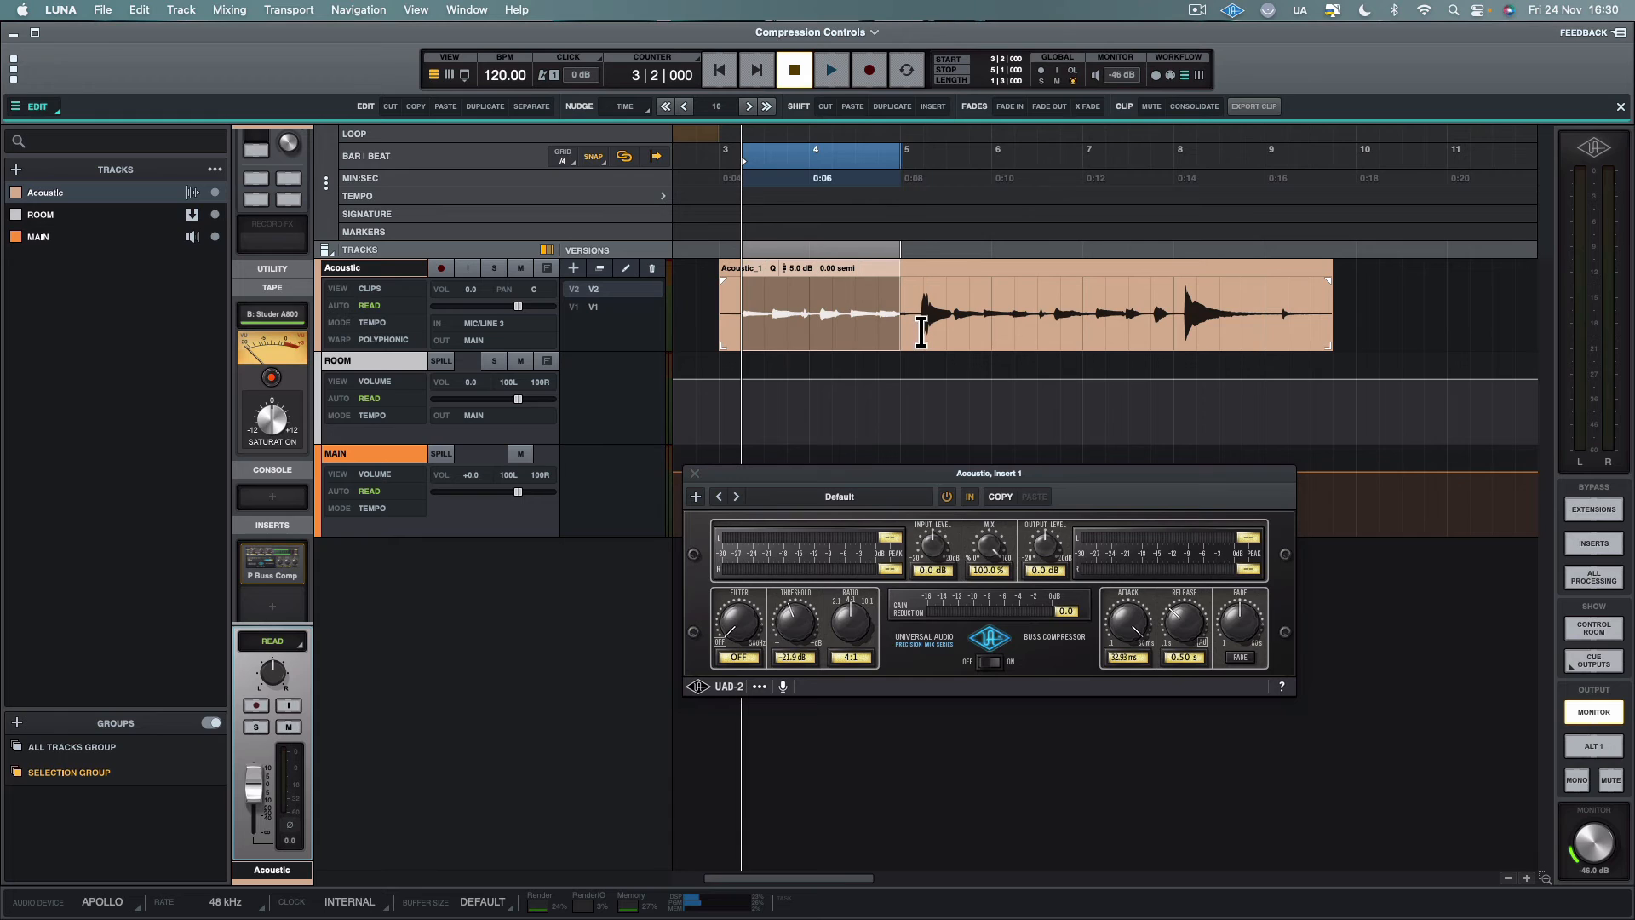
pyautogui.click(747, 308)
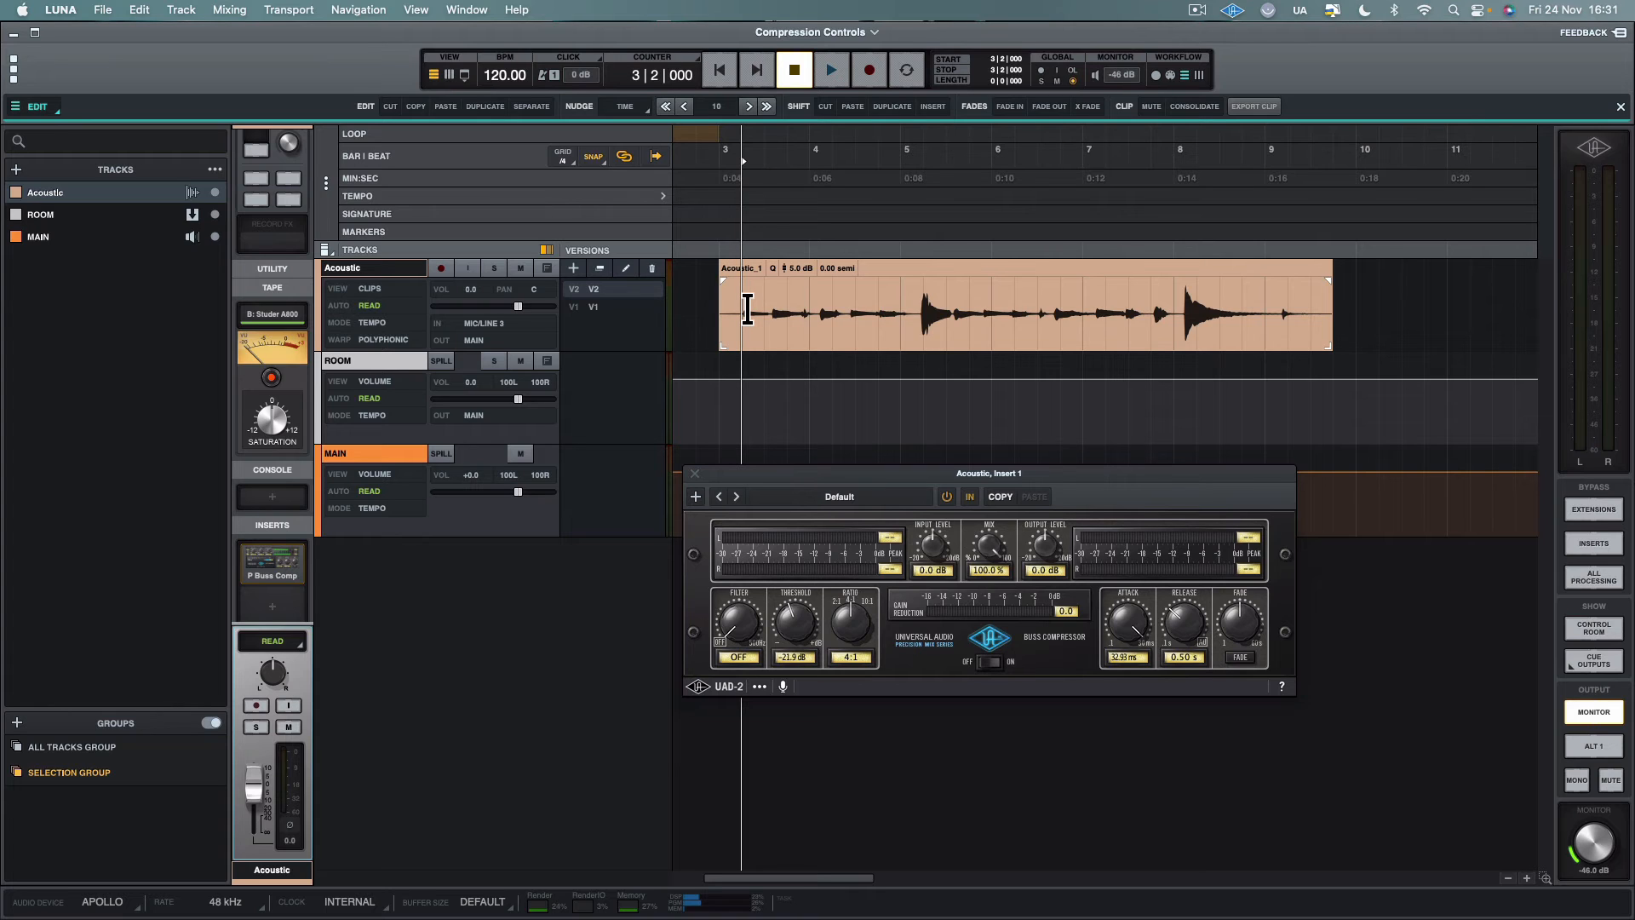
pyautogui.press('space')
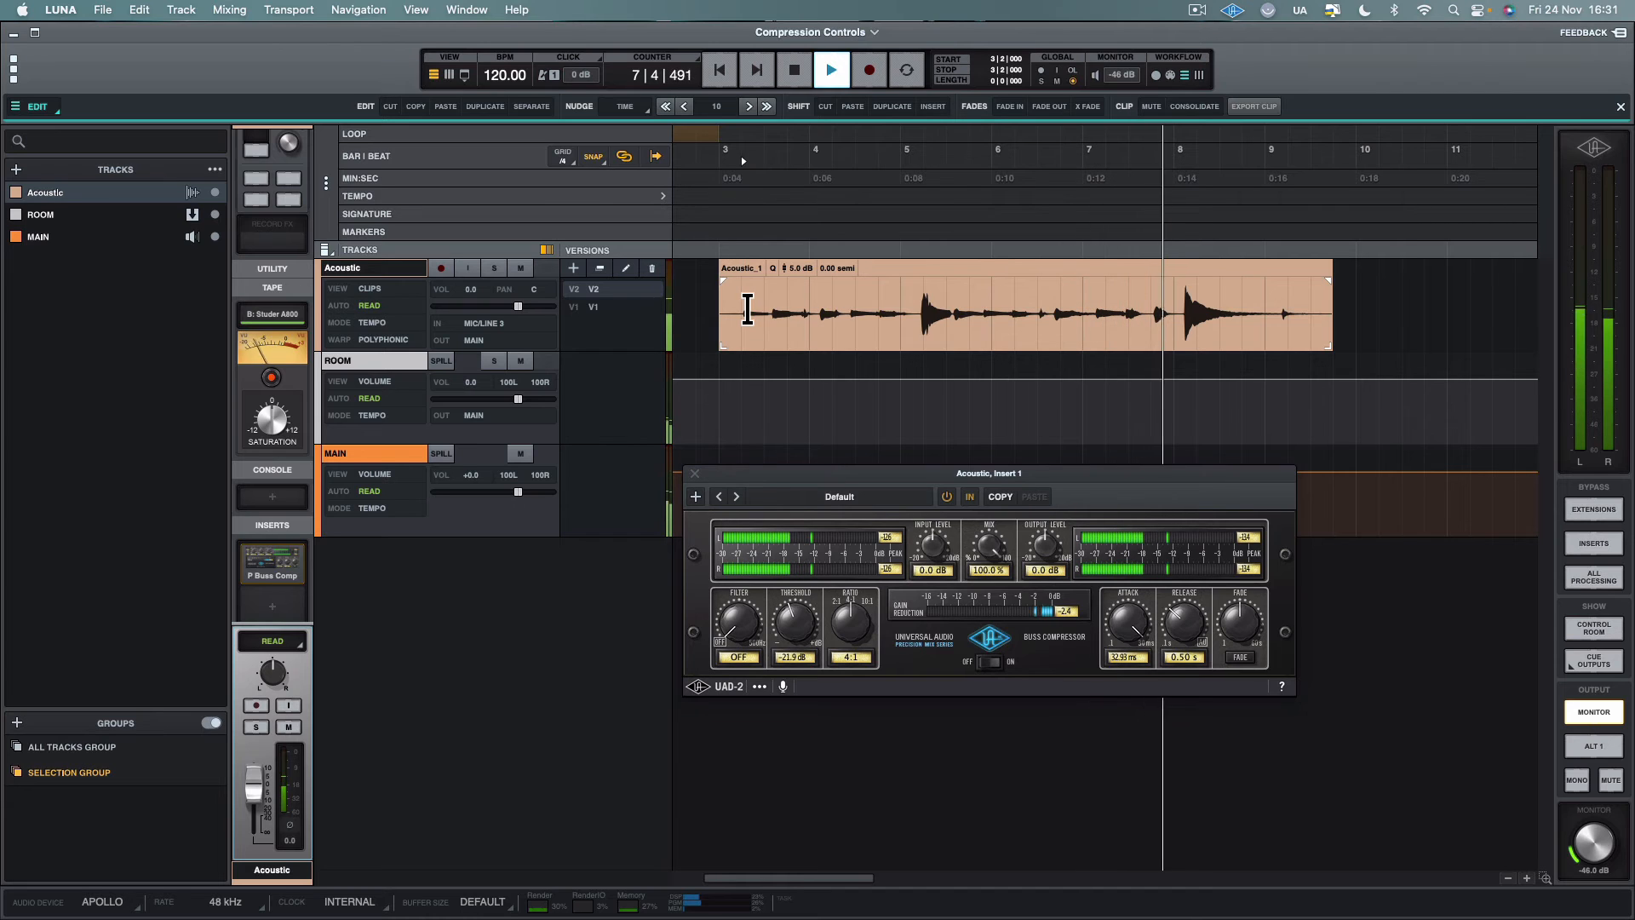
pyautogui.press('space')
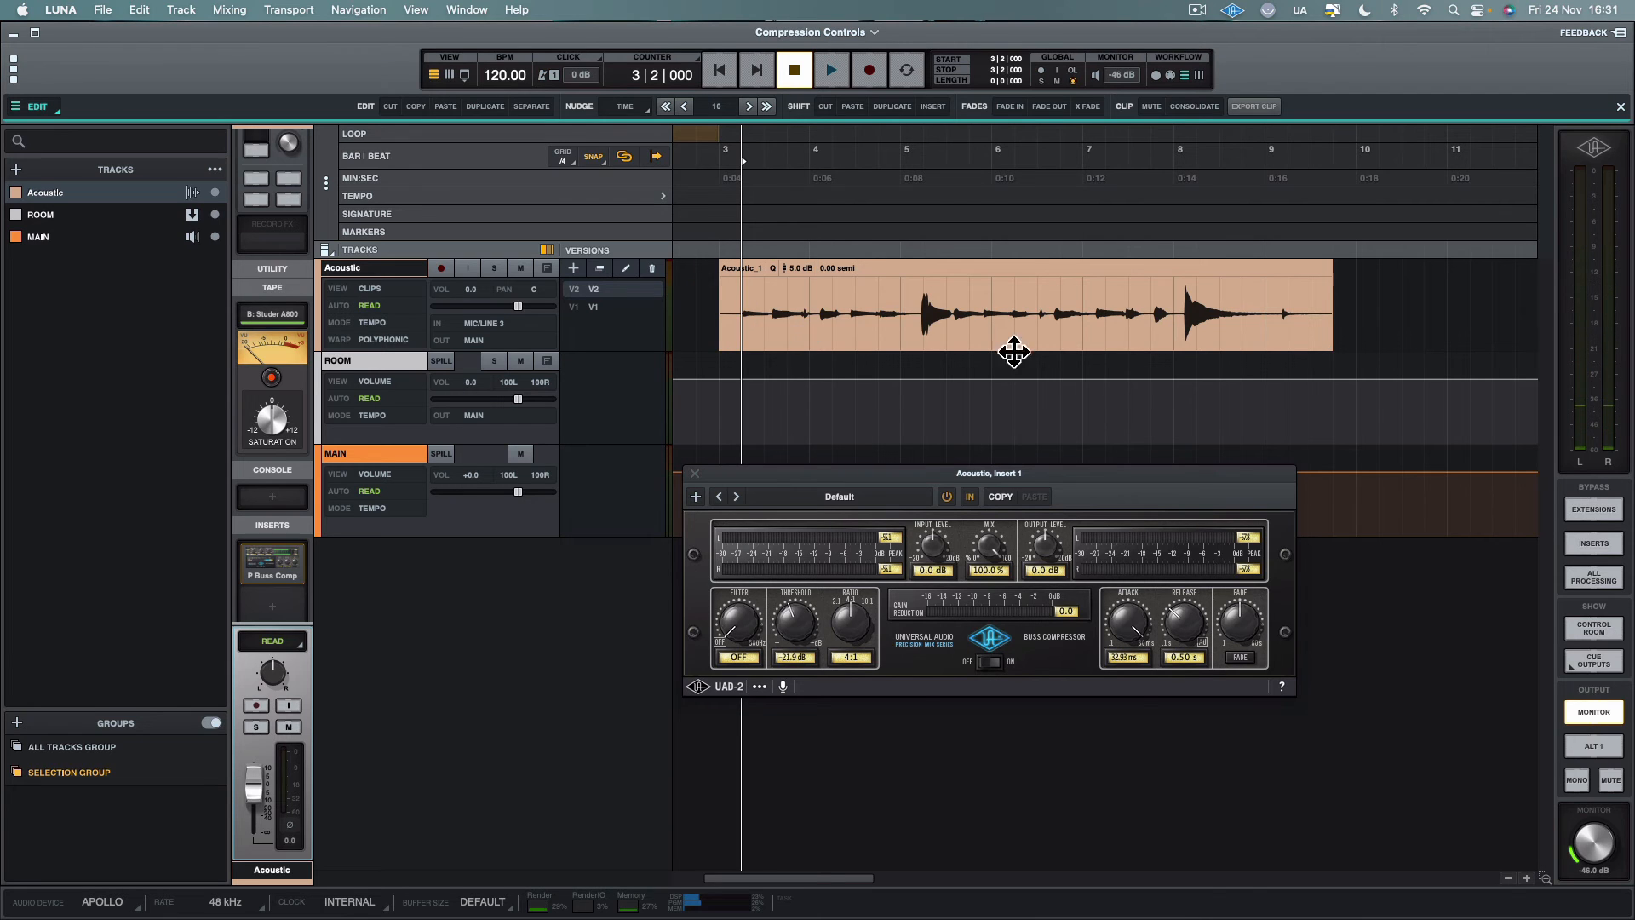
# Play the Acoustic clip from bar 7 to examine the gain reduction on the second loud peak
pyautogui.click(1098, 300)
pyautogui.press('space')
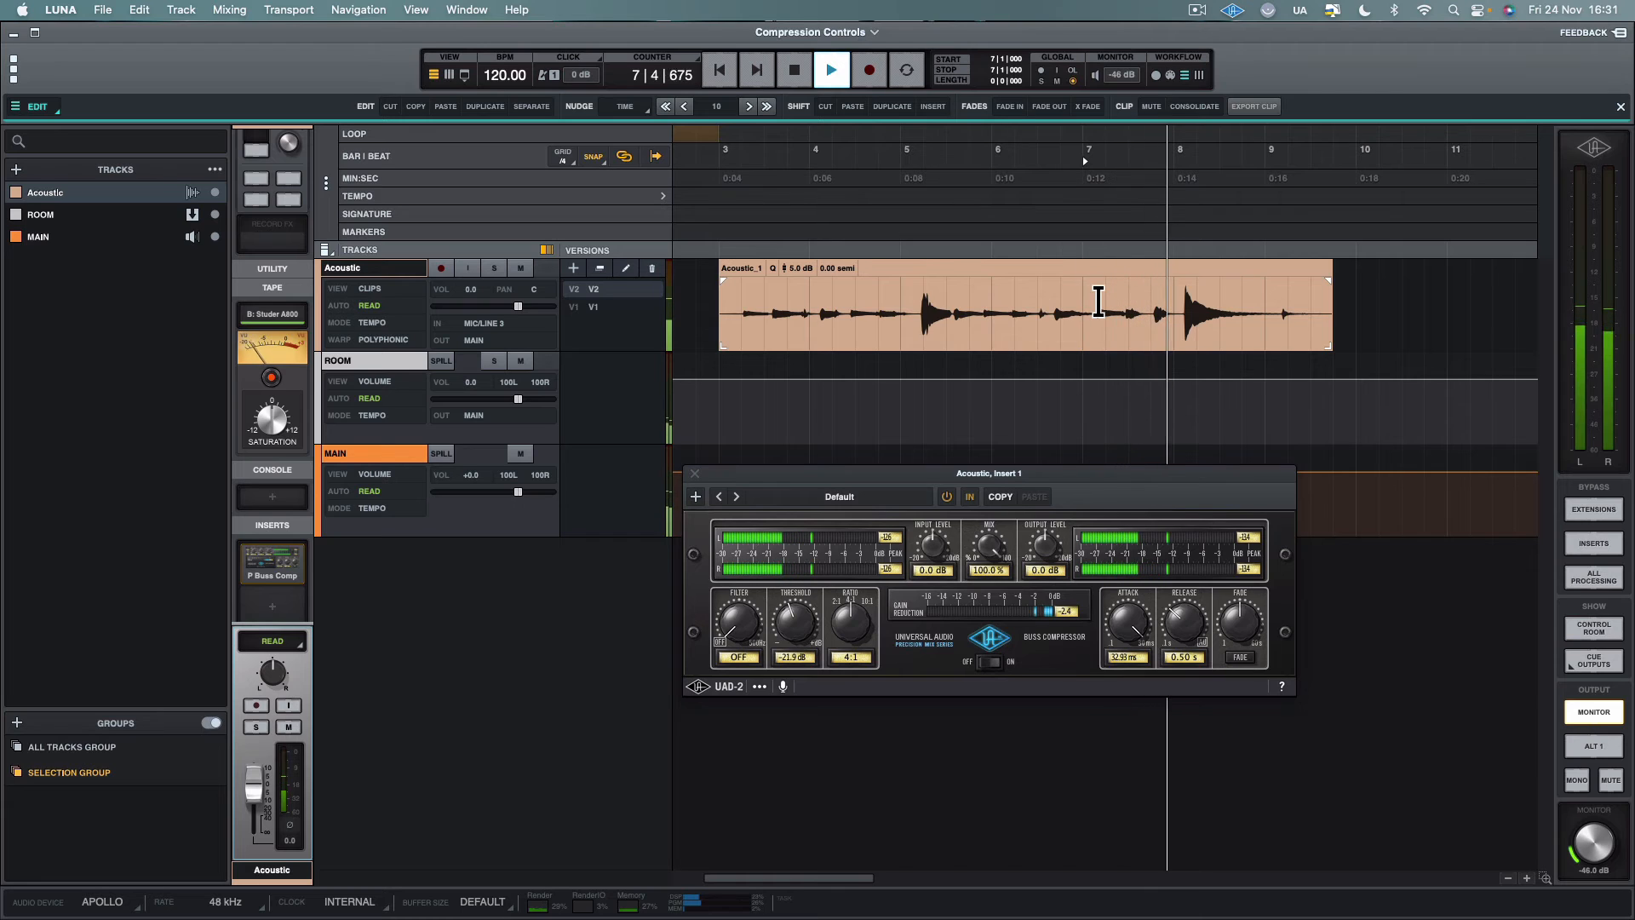
pyautogui.press('space')
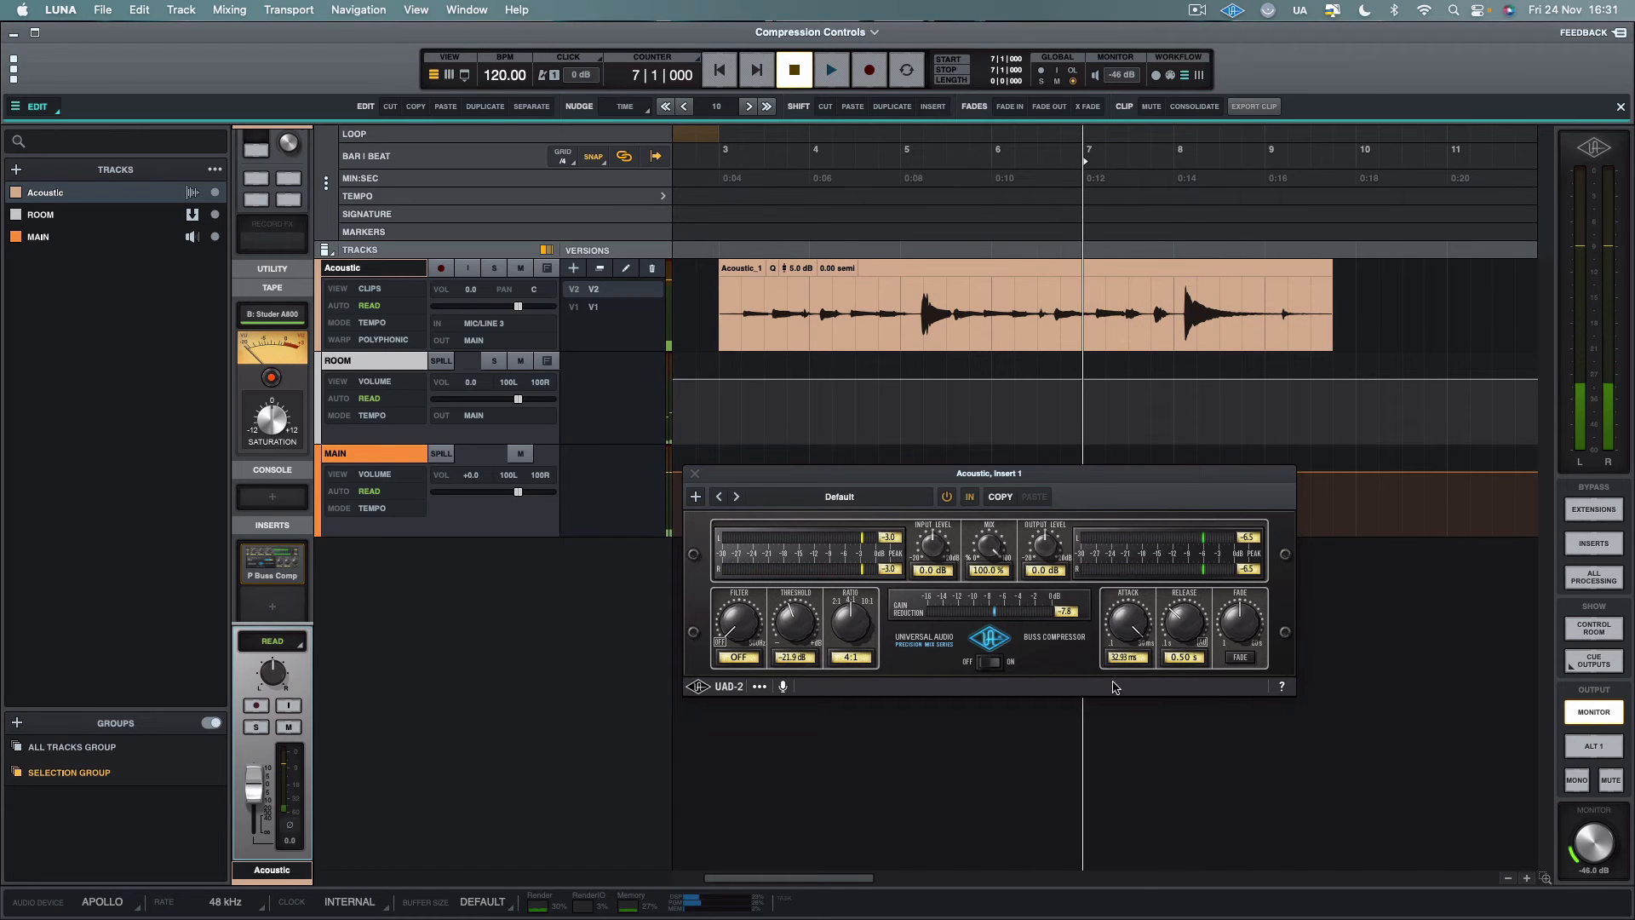
# Set the attack time to 0.10 ms and play the clip twice from bar 7 to compare the second loud peak
pyautogui.moveTo(1126, 623); pyautogui.dragTo(1112, 798)
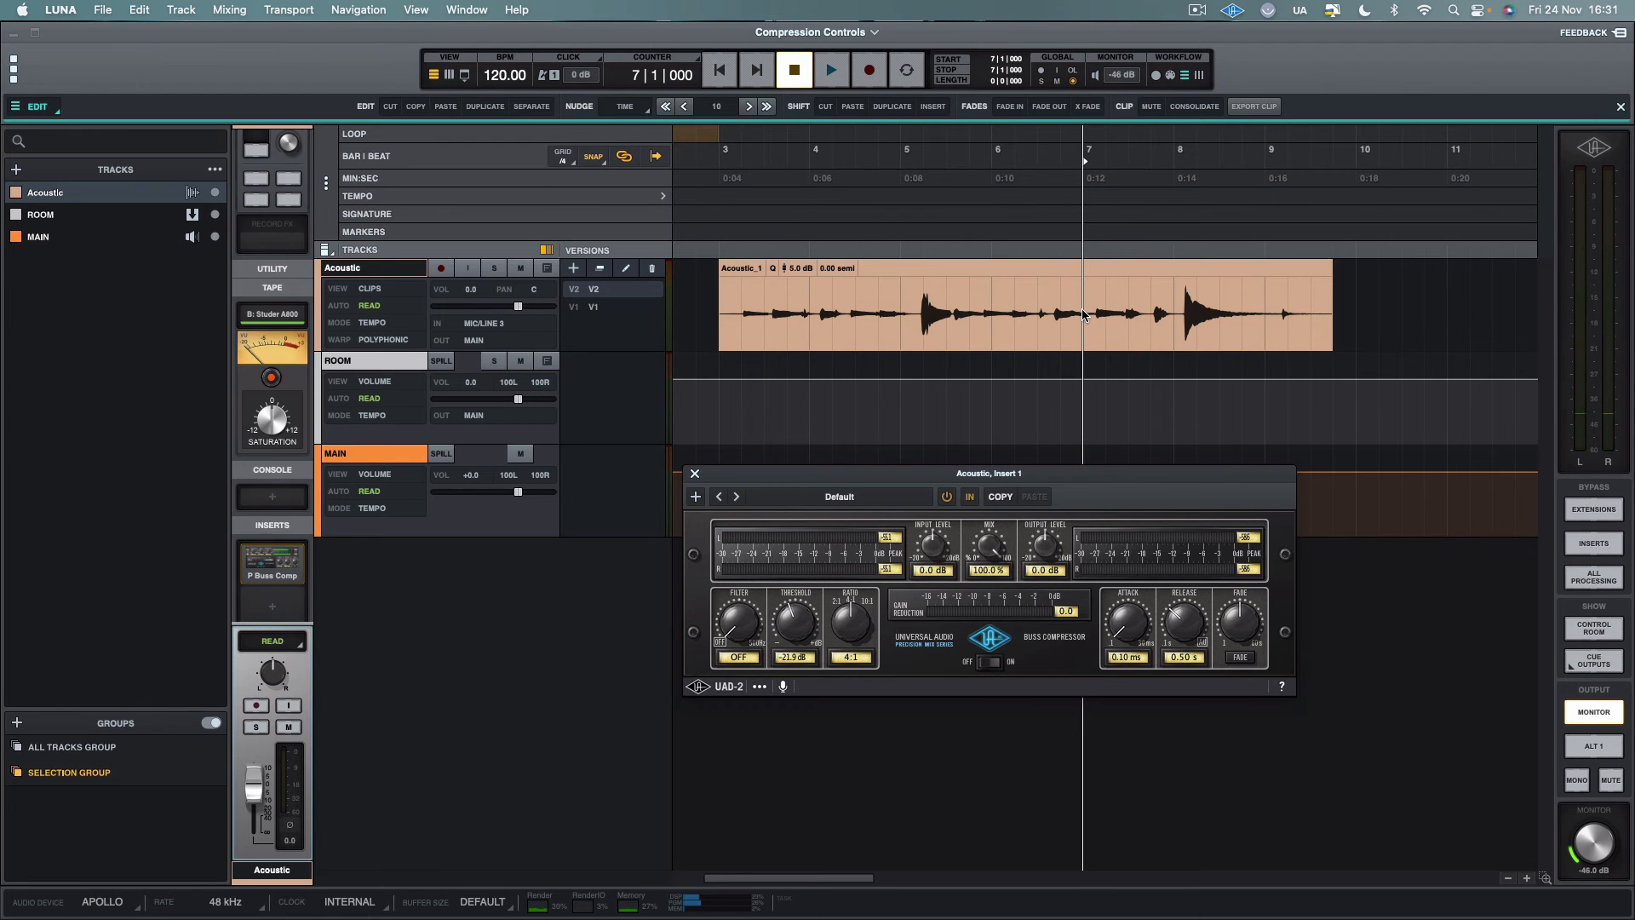
pyautogui.press('space')
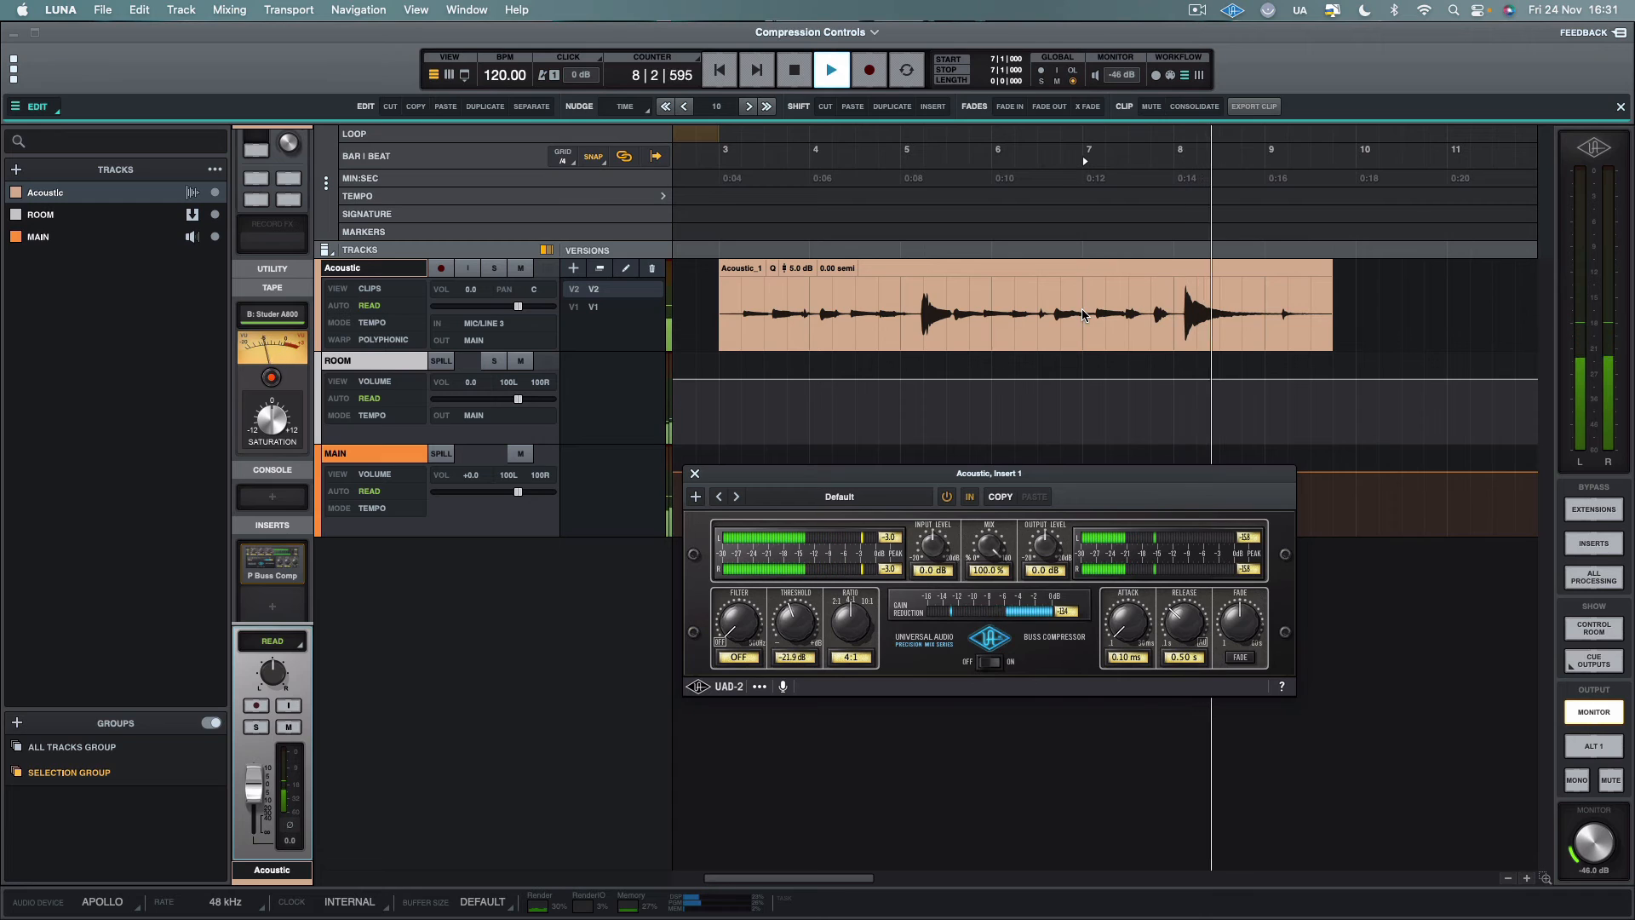
pyautogui.press('space')
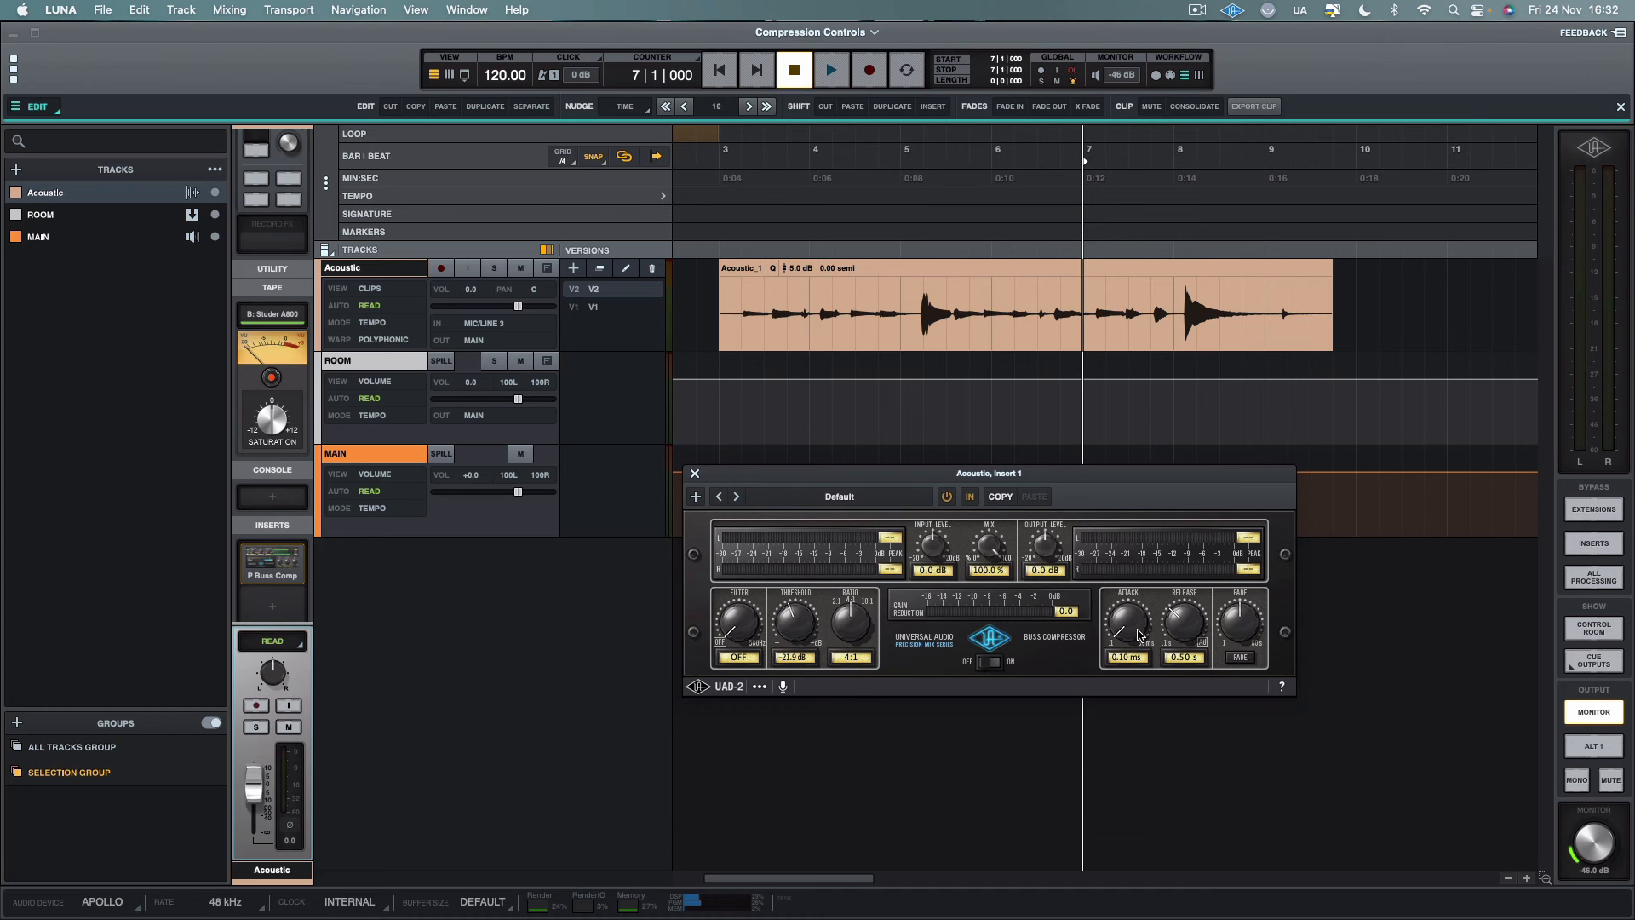
pyautogui.press('space')
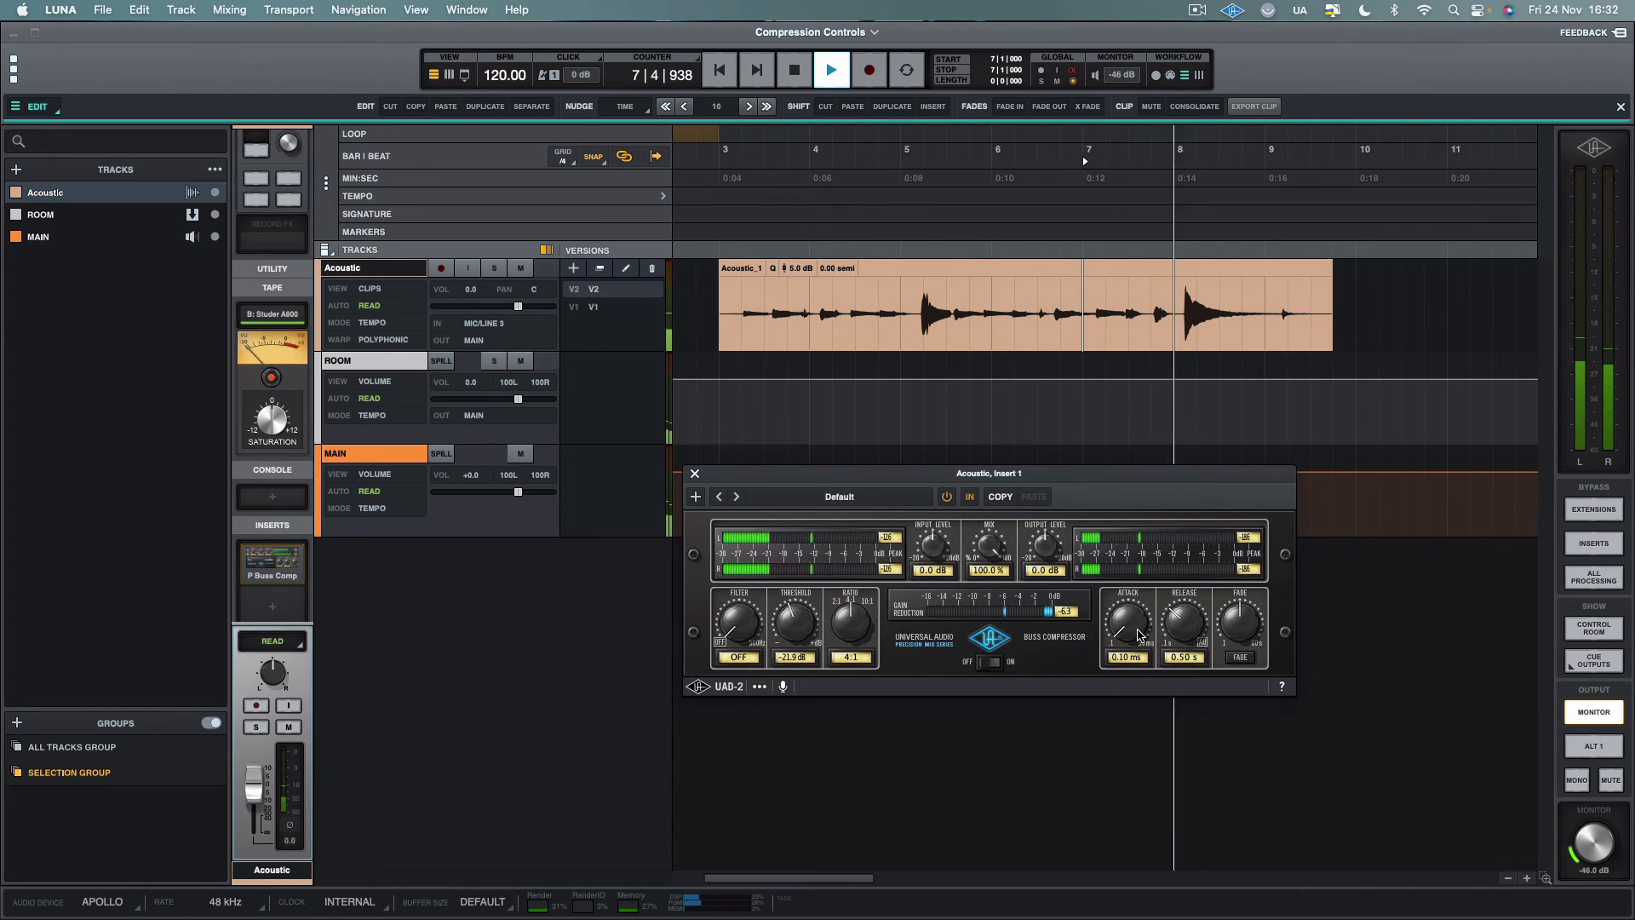
pyautogui.press('space')
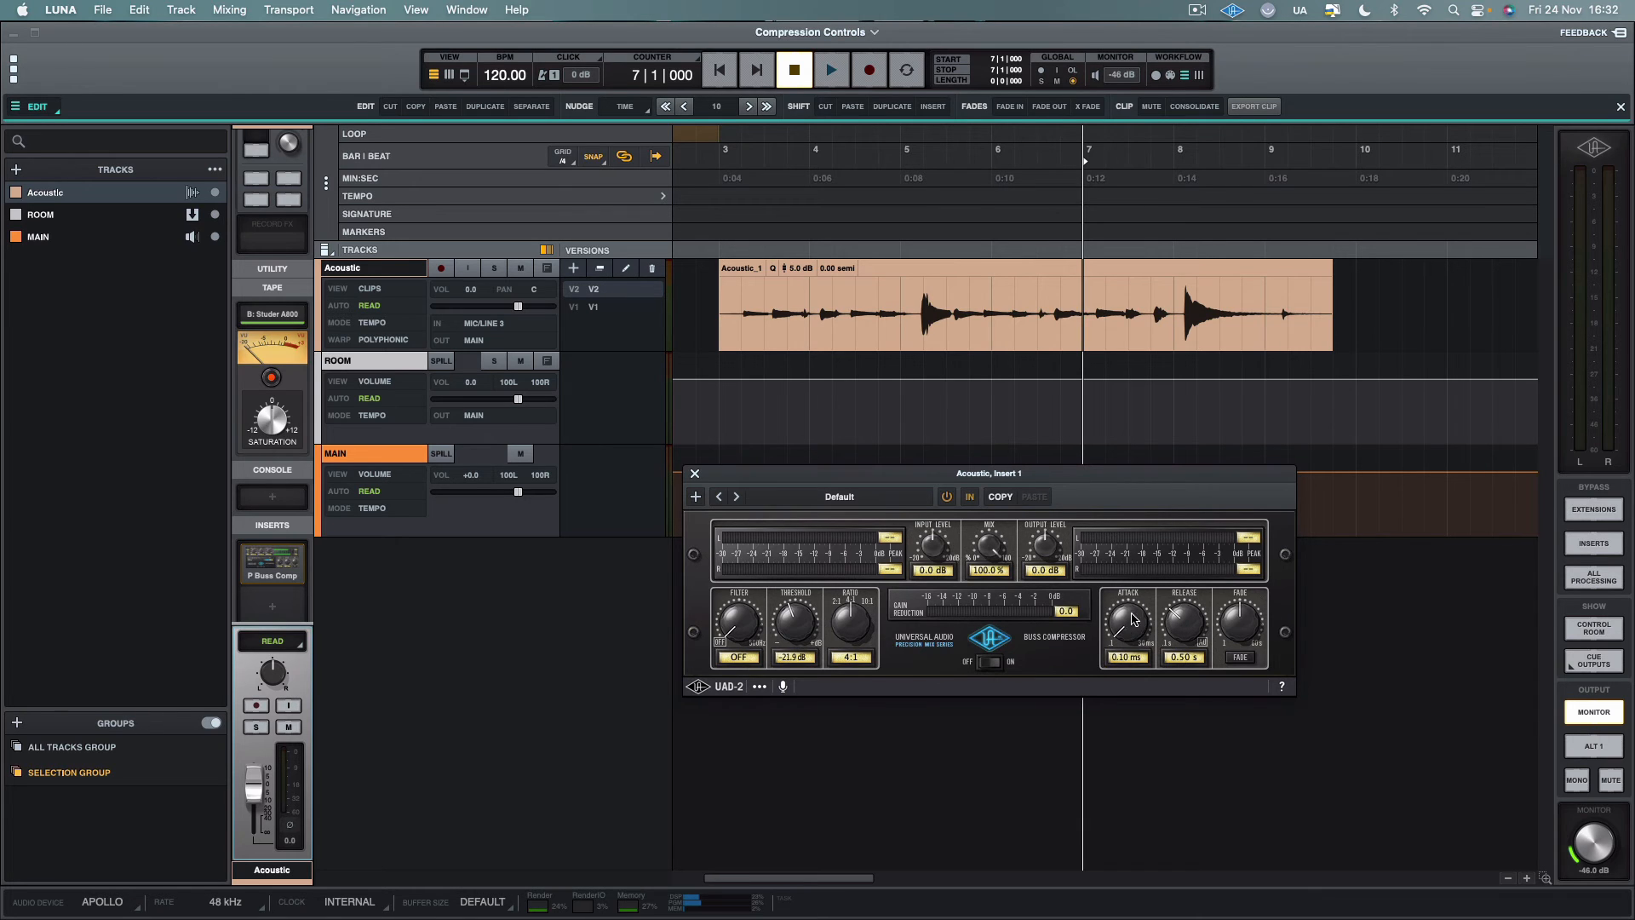
# Set the attack time to 1.87 ms and the threshold to -16.7 dB while playing the Acoustic clip from bar 3, beat 2
pyautogui.scroll(5, 1134, 619)
pyautogui.click(740, 300)
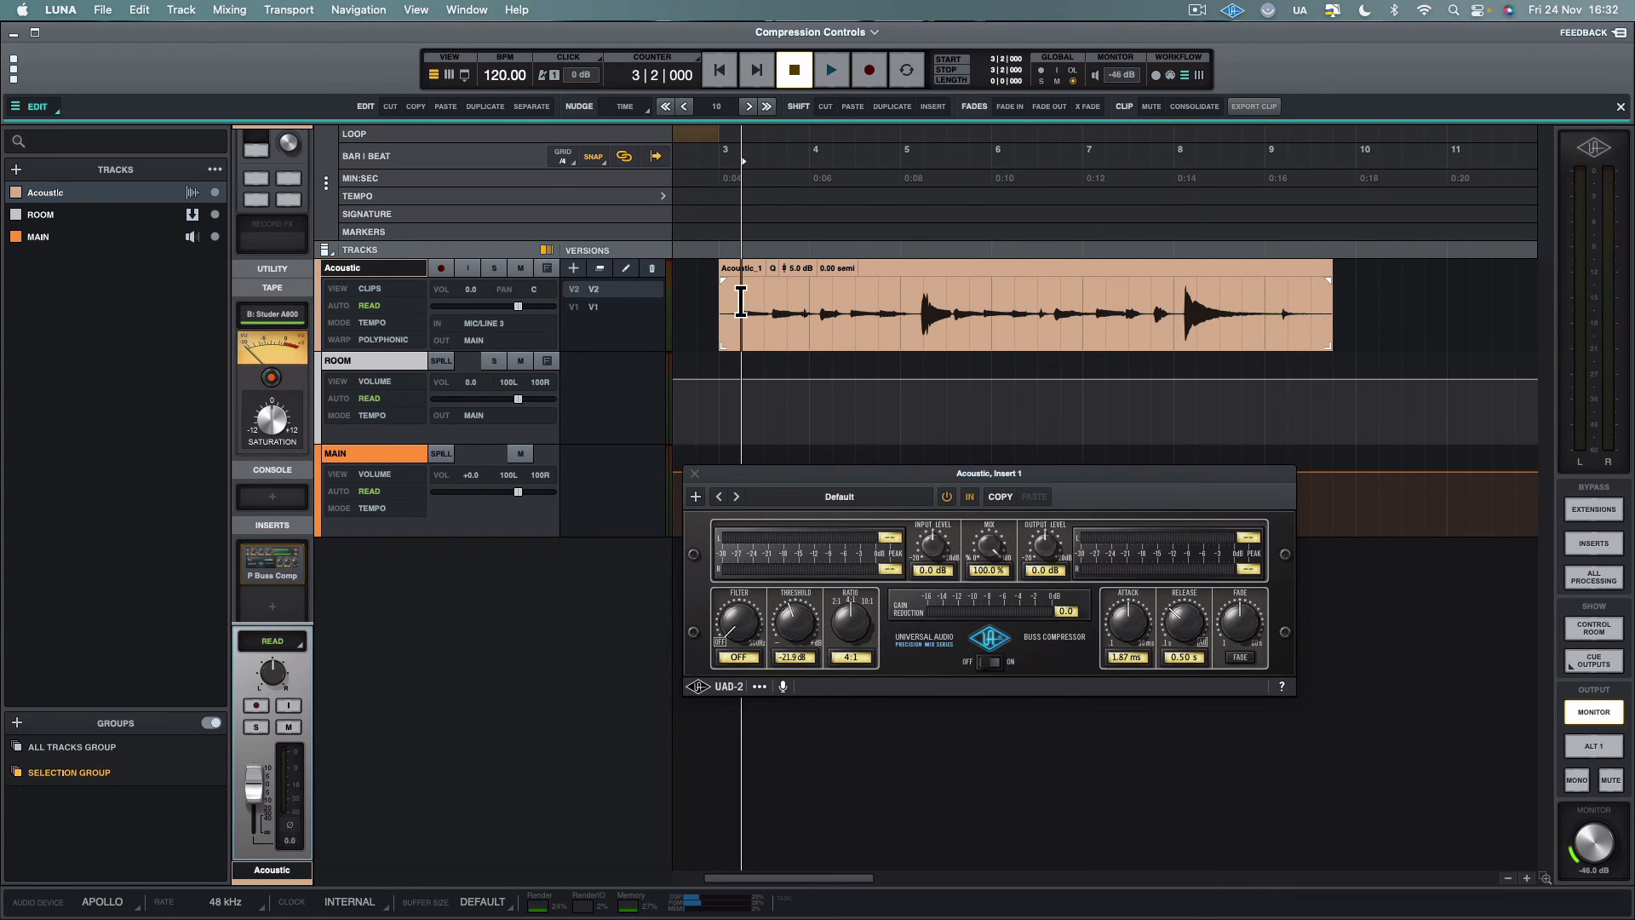
pyautogui.press('space')
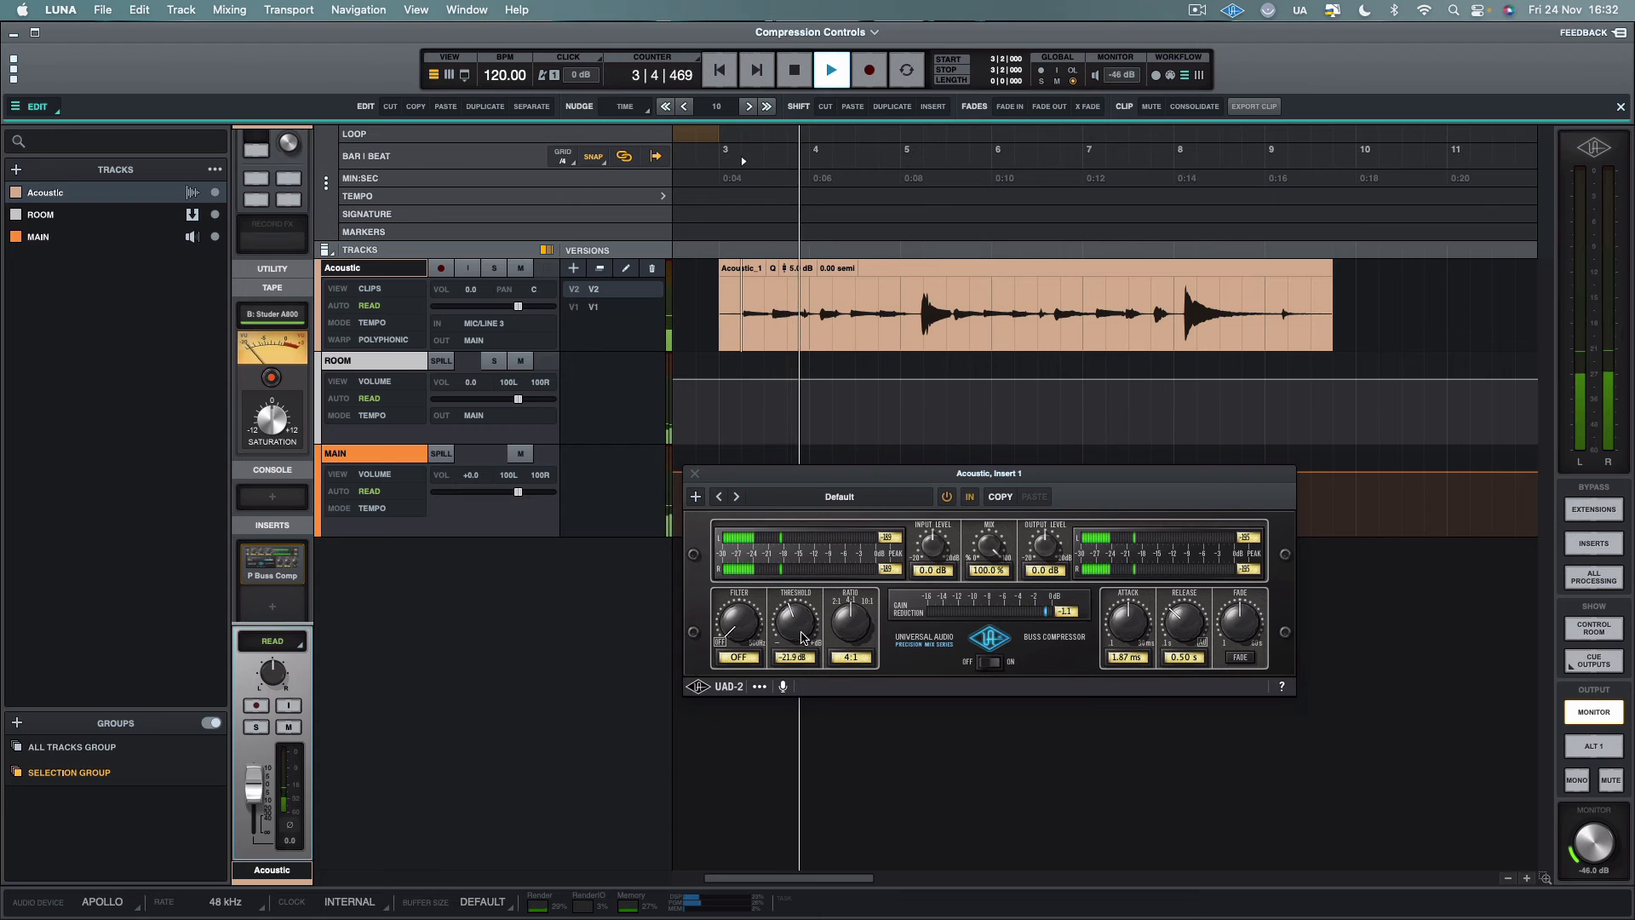
pyautogui.moveTo(801, 638); pyautogui.dragTo(802, 623)
pyautogui.press('space')
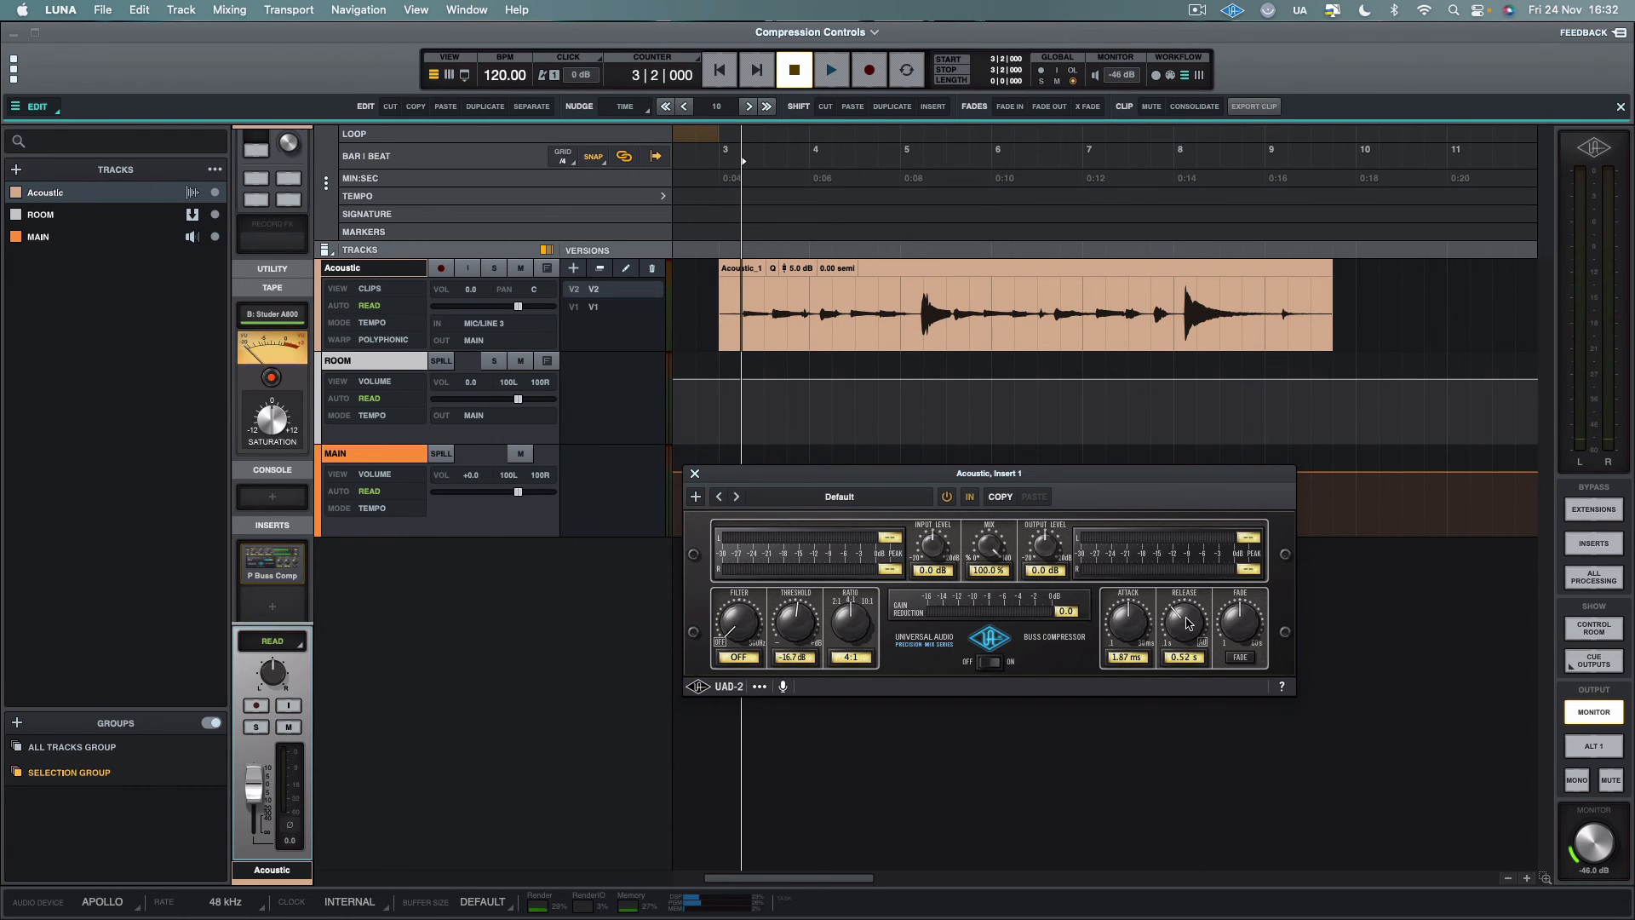
# Set the release time to 1.20 s and play the Acoustic clip twice from bar 3, beat 2, to examine the gain reduction
pyautogui.moveTo(1189, 623); pyautogui.dragTo(1190, 546)
pyautogui.press('space')
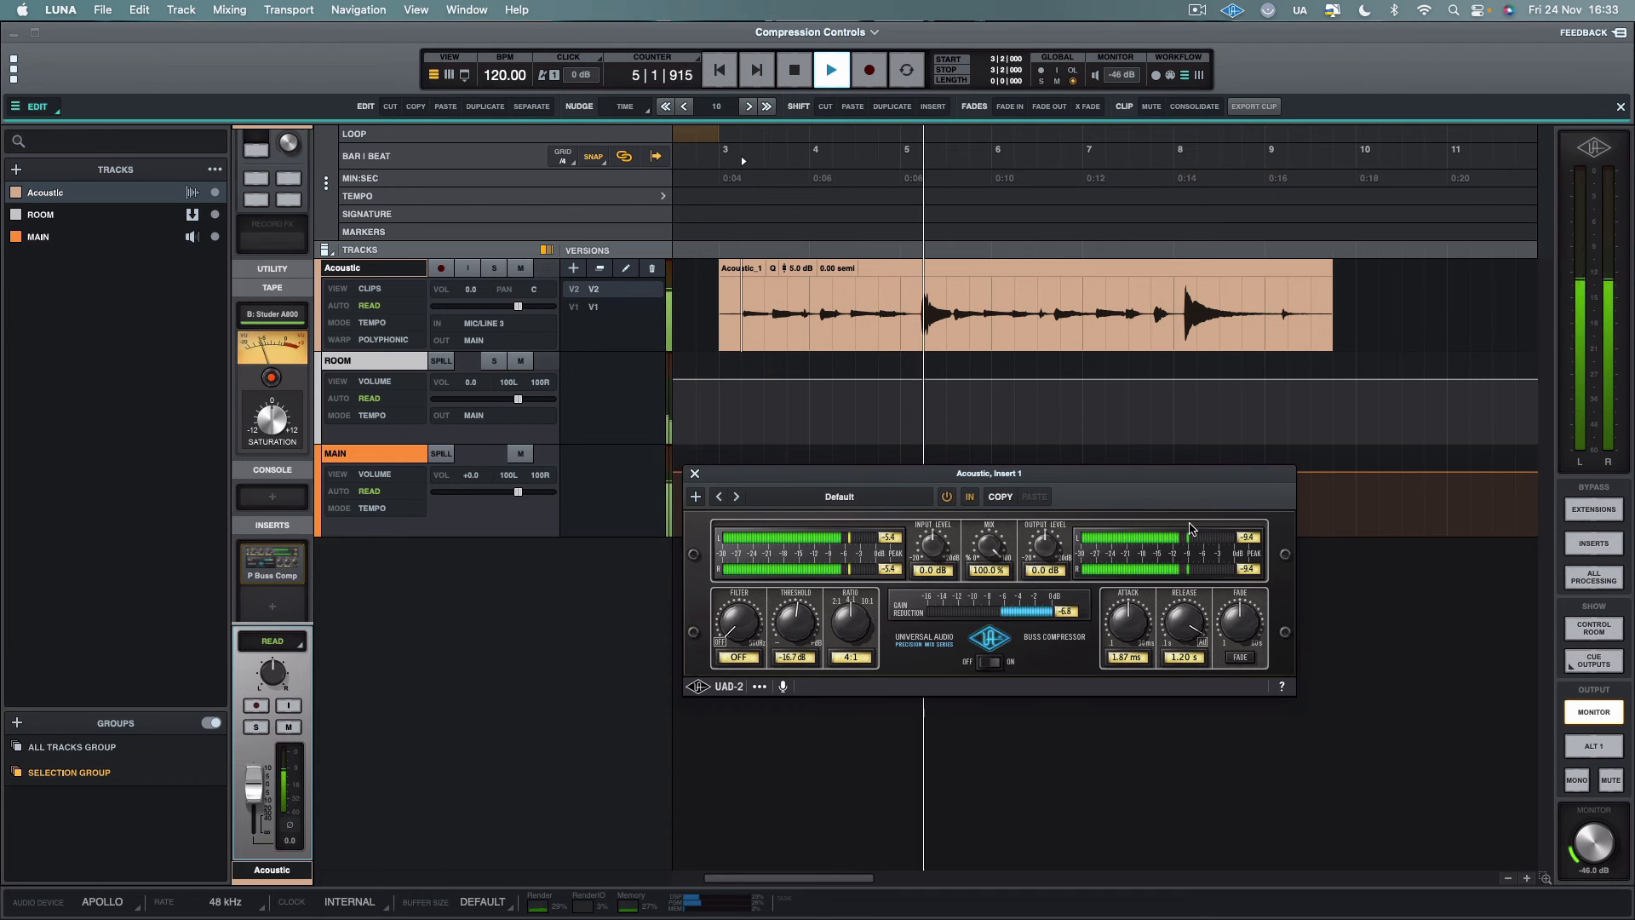
pyautogui.press('space')
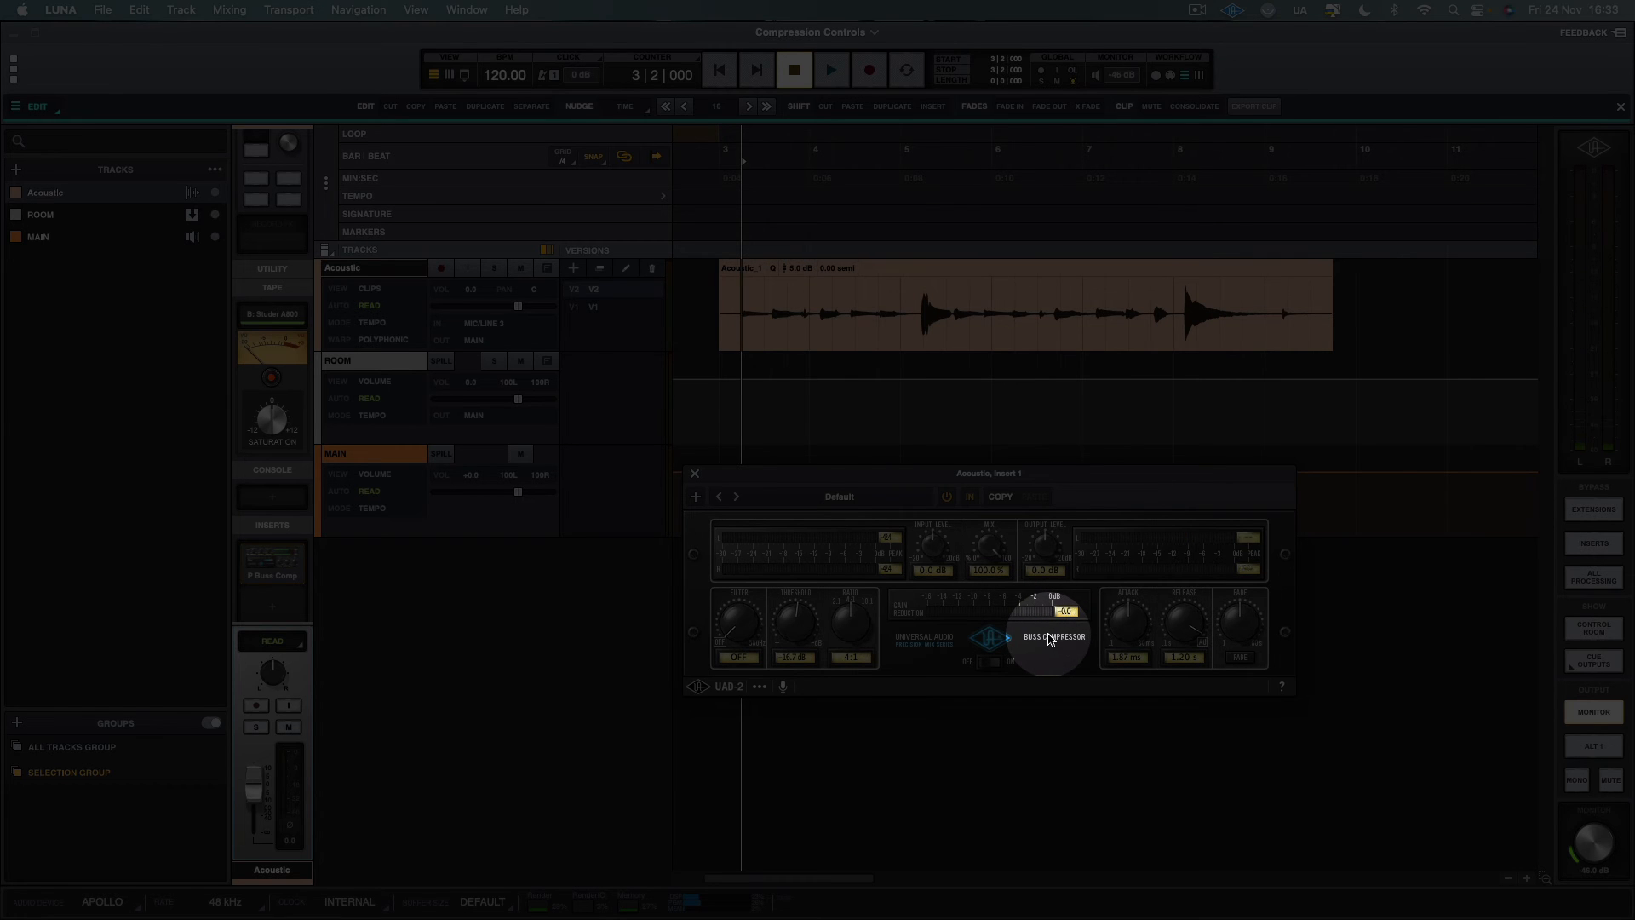
pyautogui.press('space')
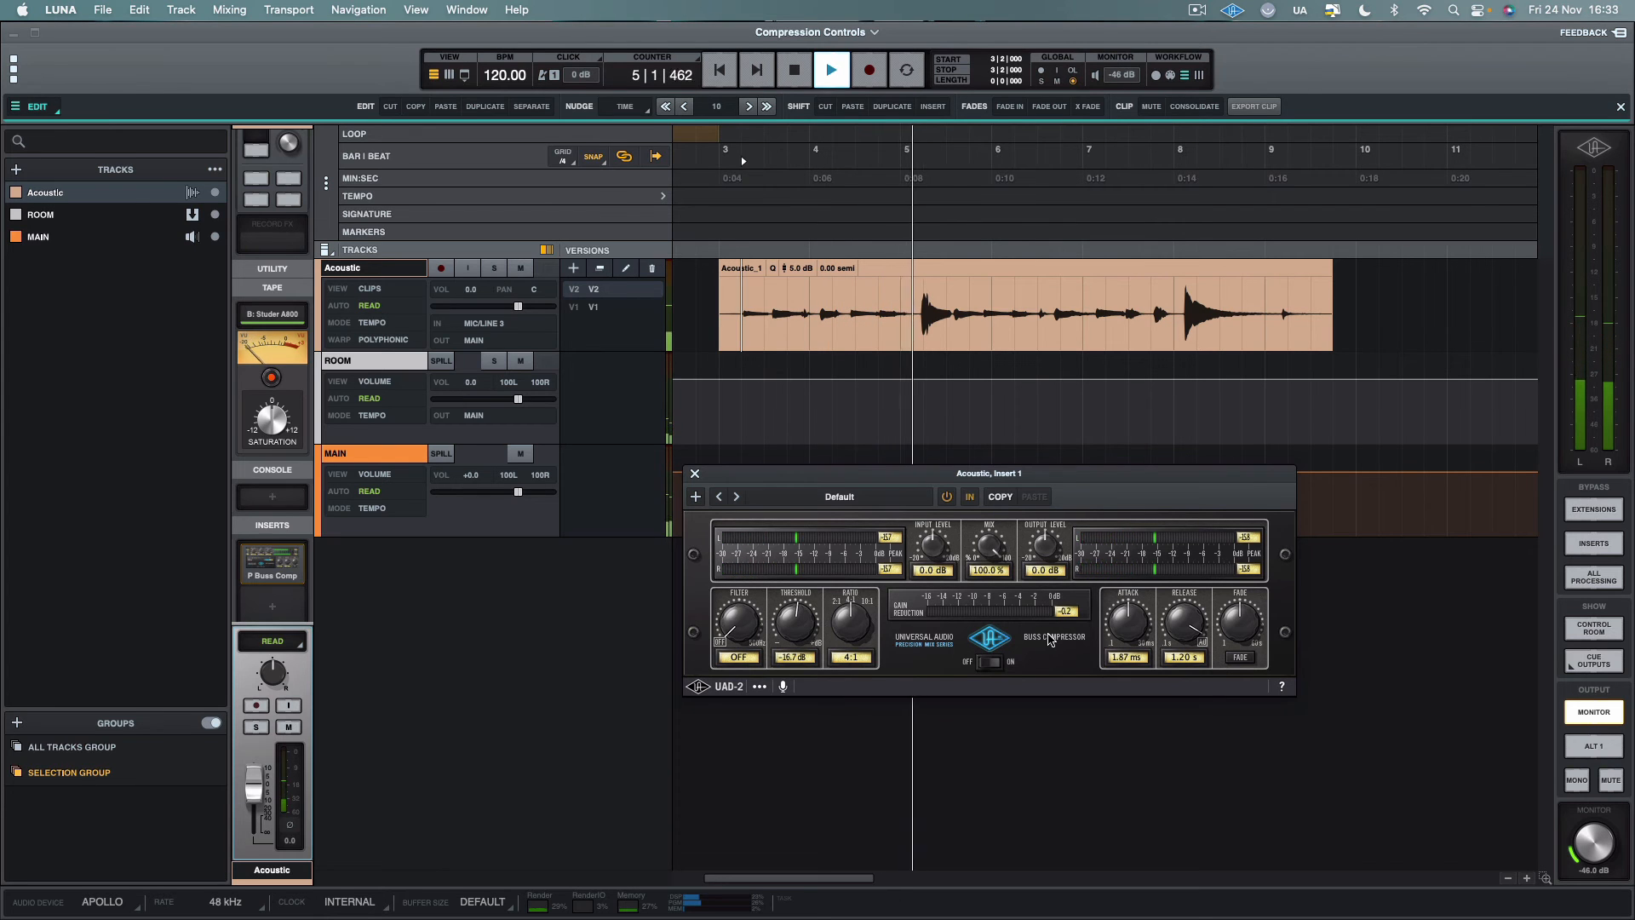
pyautogui.press('space')
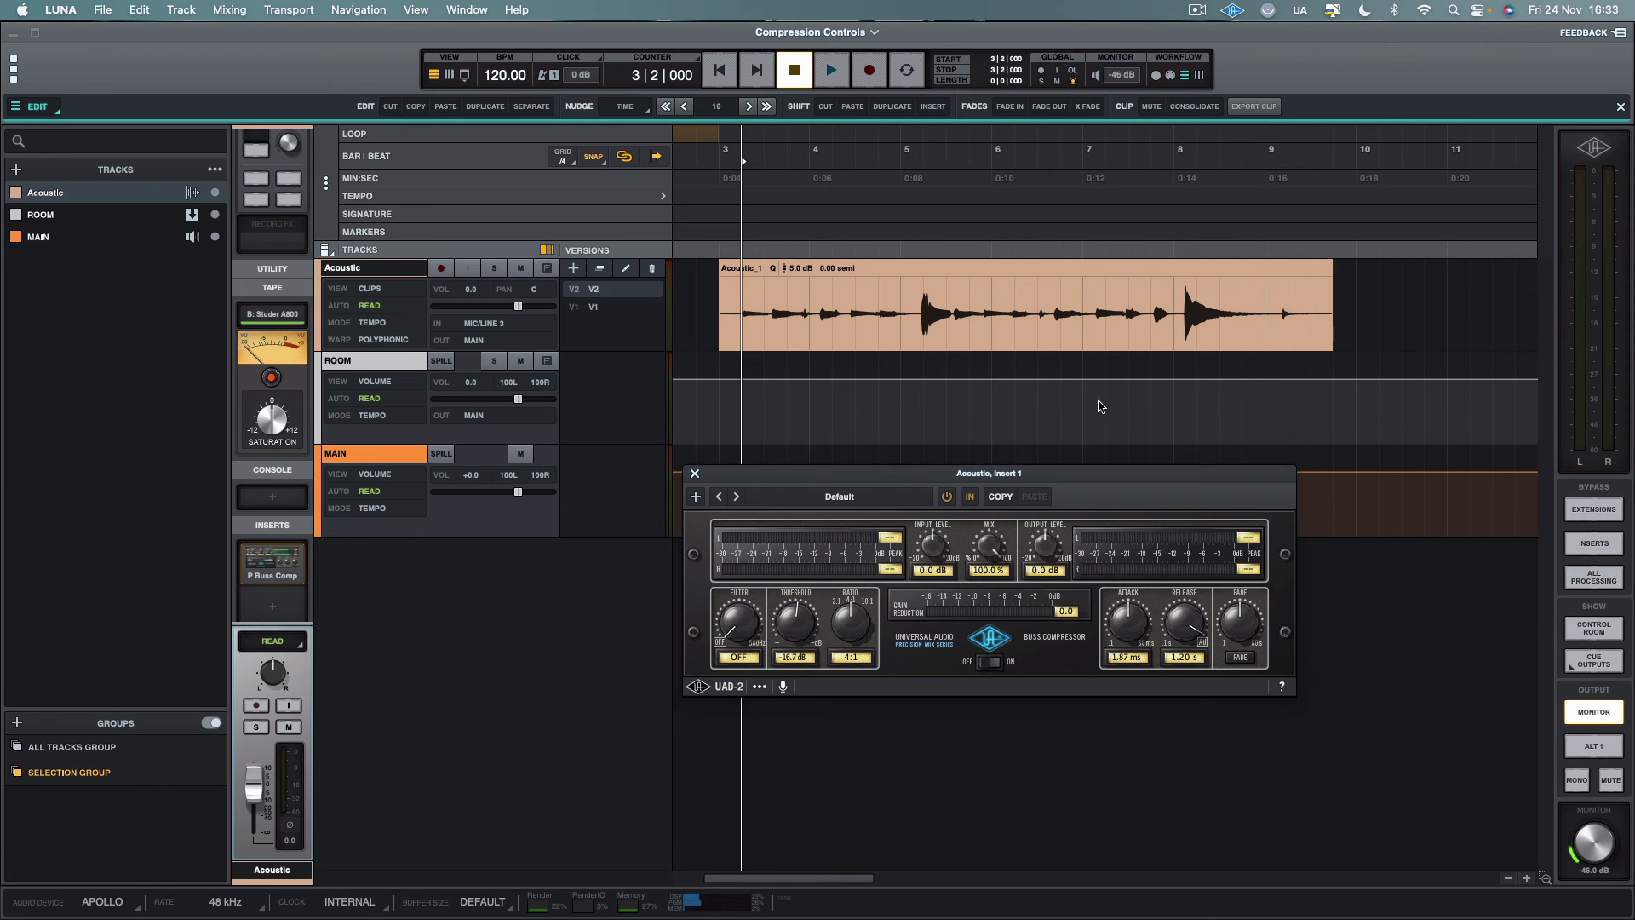
# Play the Acoustic clip from bar 5 to examine the compressor's release on the first loud peak
pyautogui.click(912, 310)
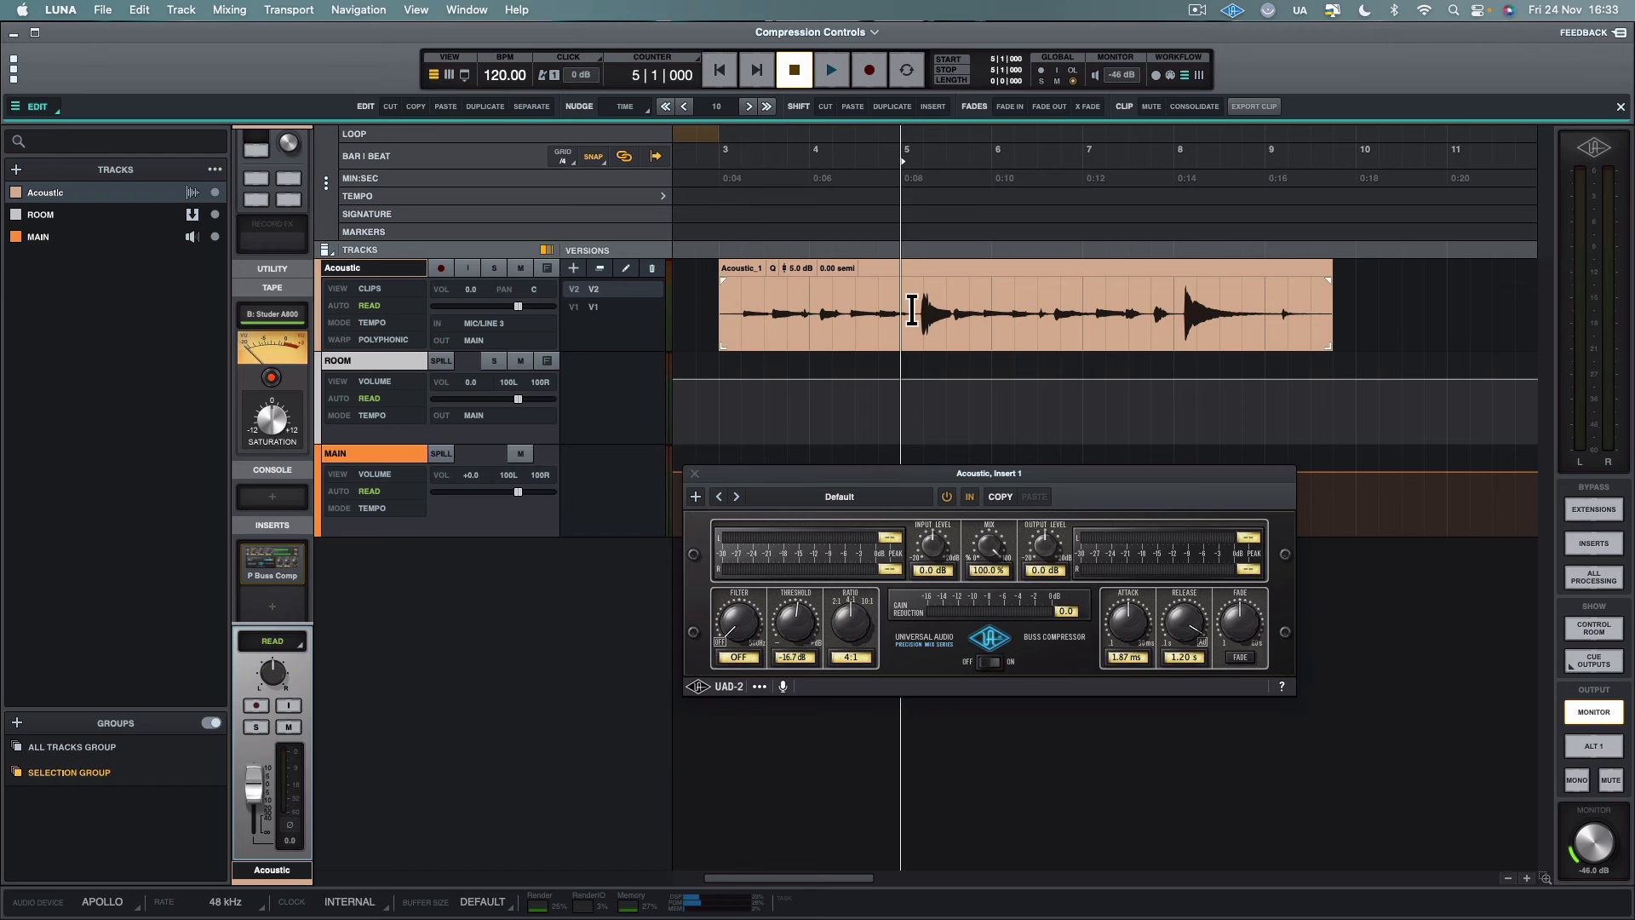
pyautogui.press('space')
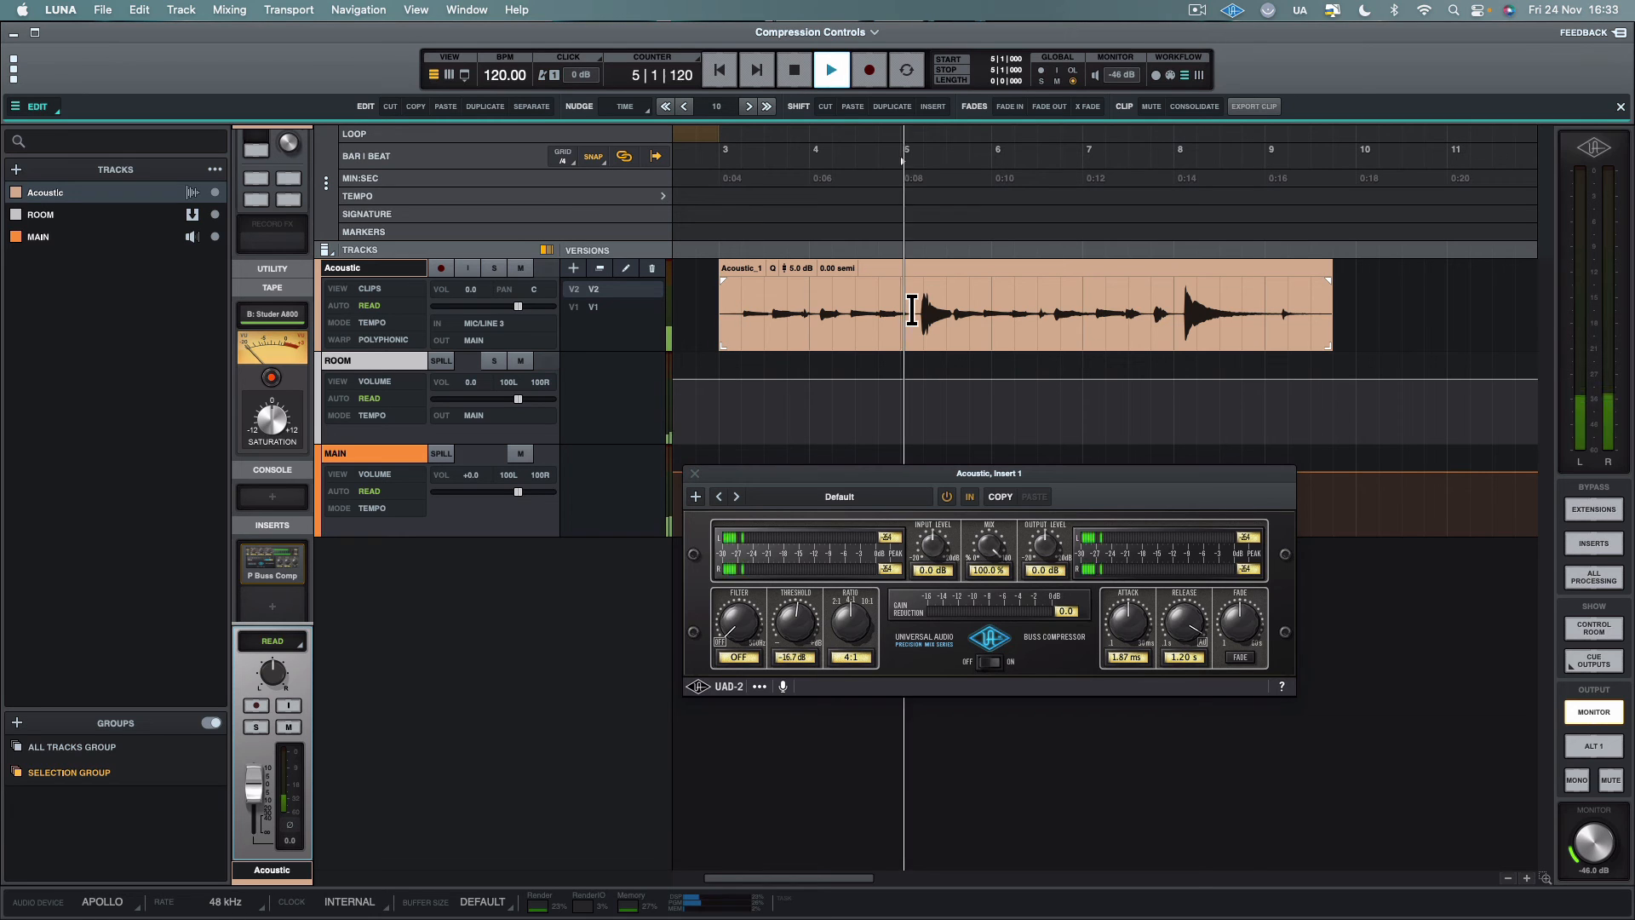
pyautogui.press('space')
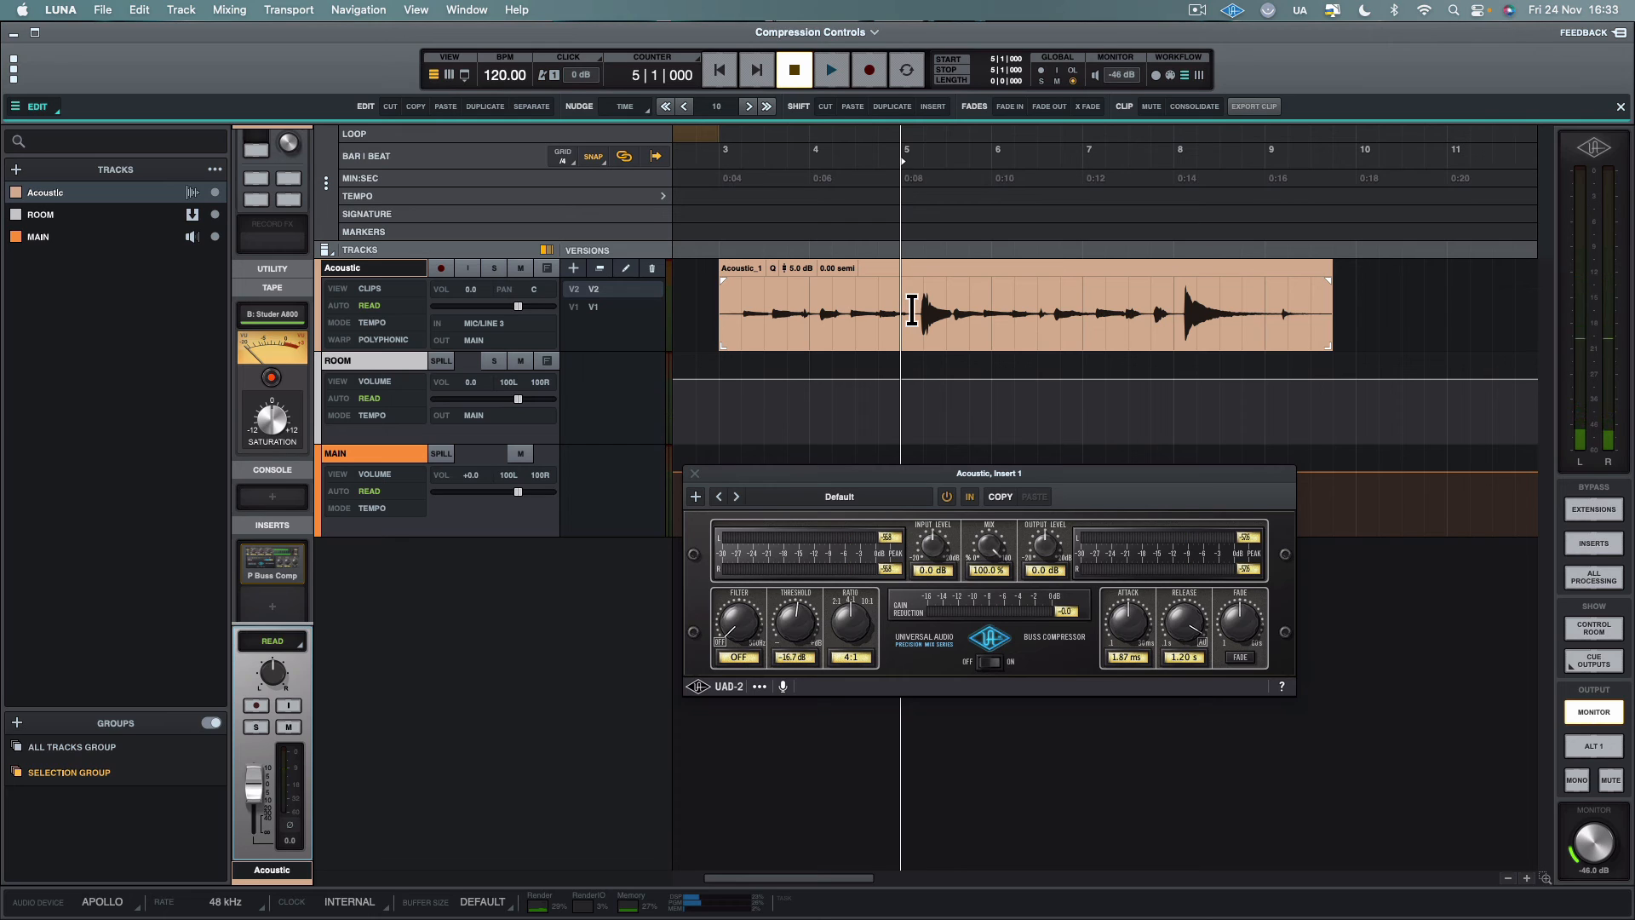
# Mark out the first loud peak on beat 2 of bar 5, and replay the Acoustic clip from bar 5
pyautogui.click(962, 313)
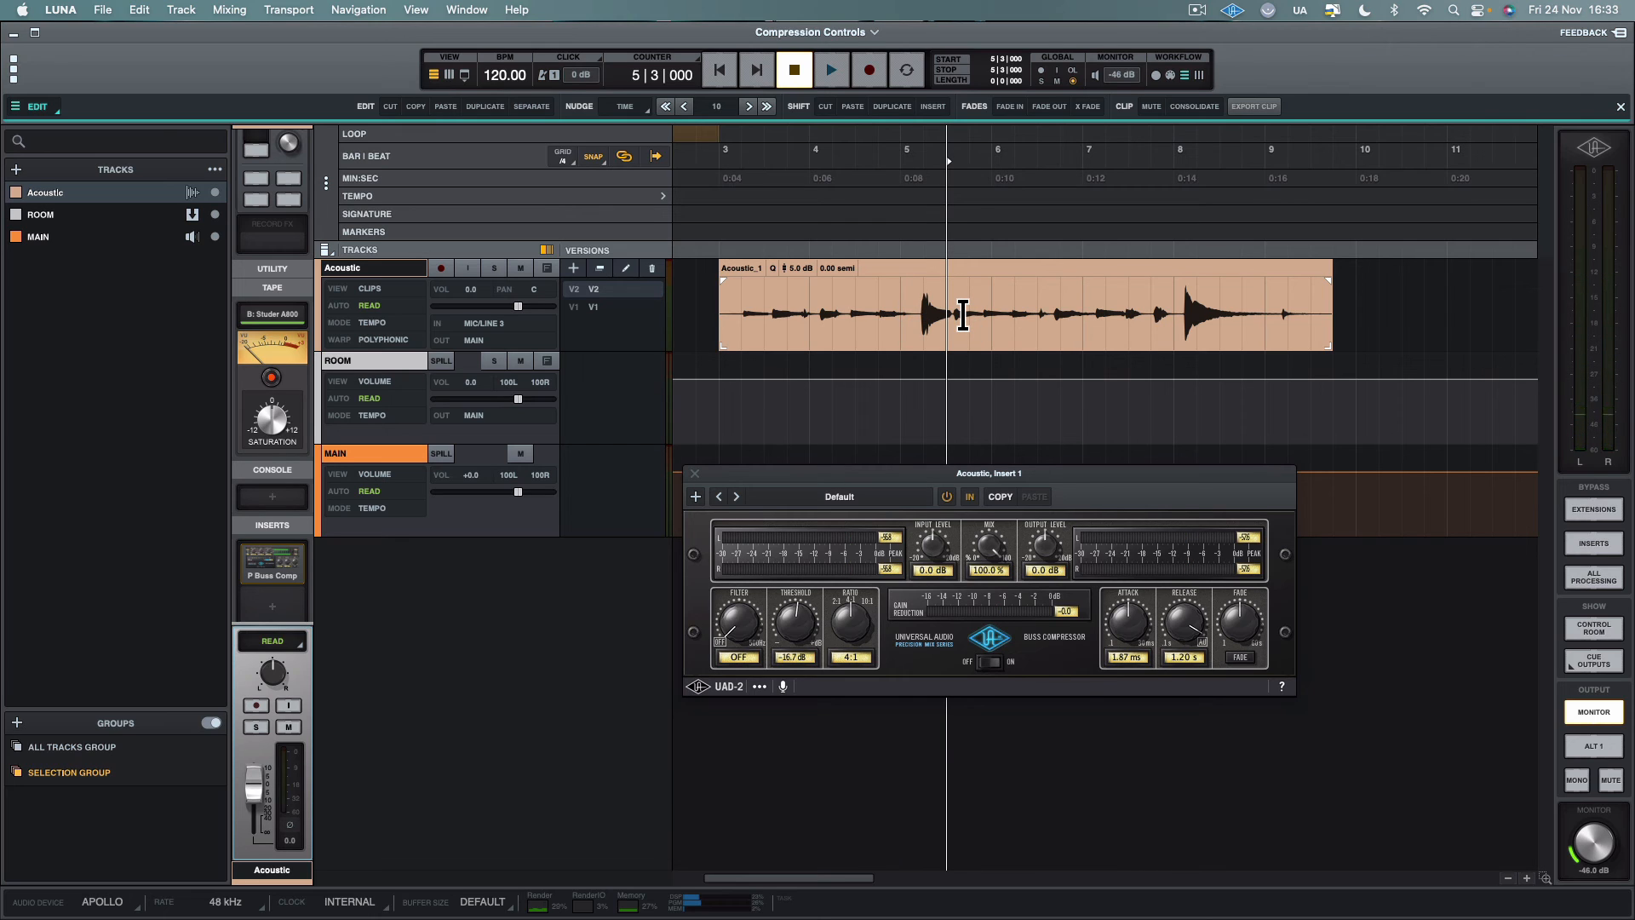
pyautogui.click(937, 313)
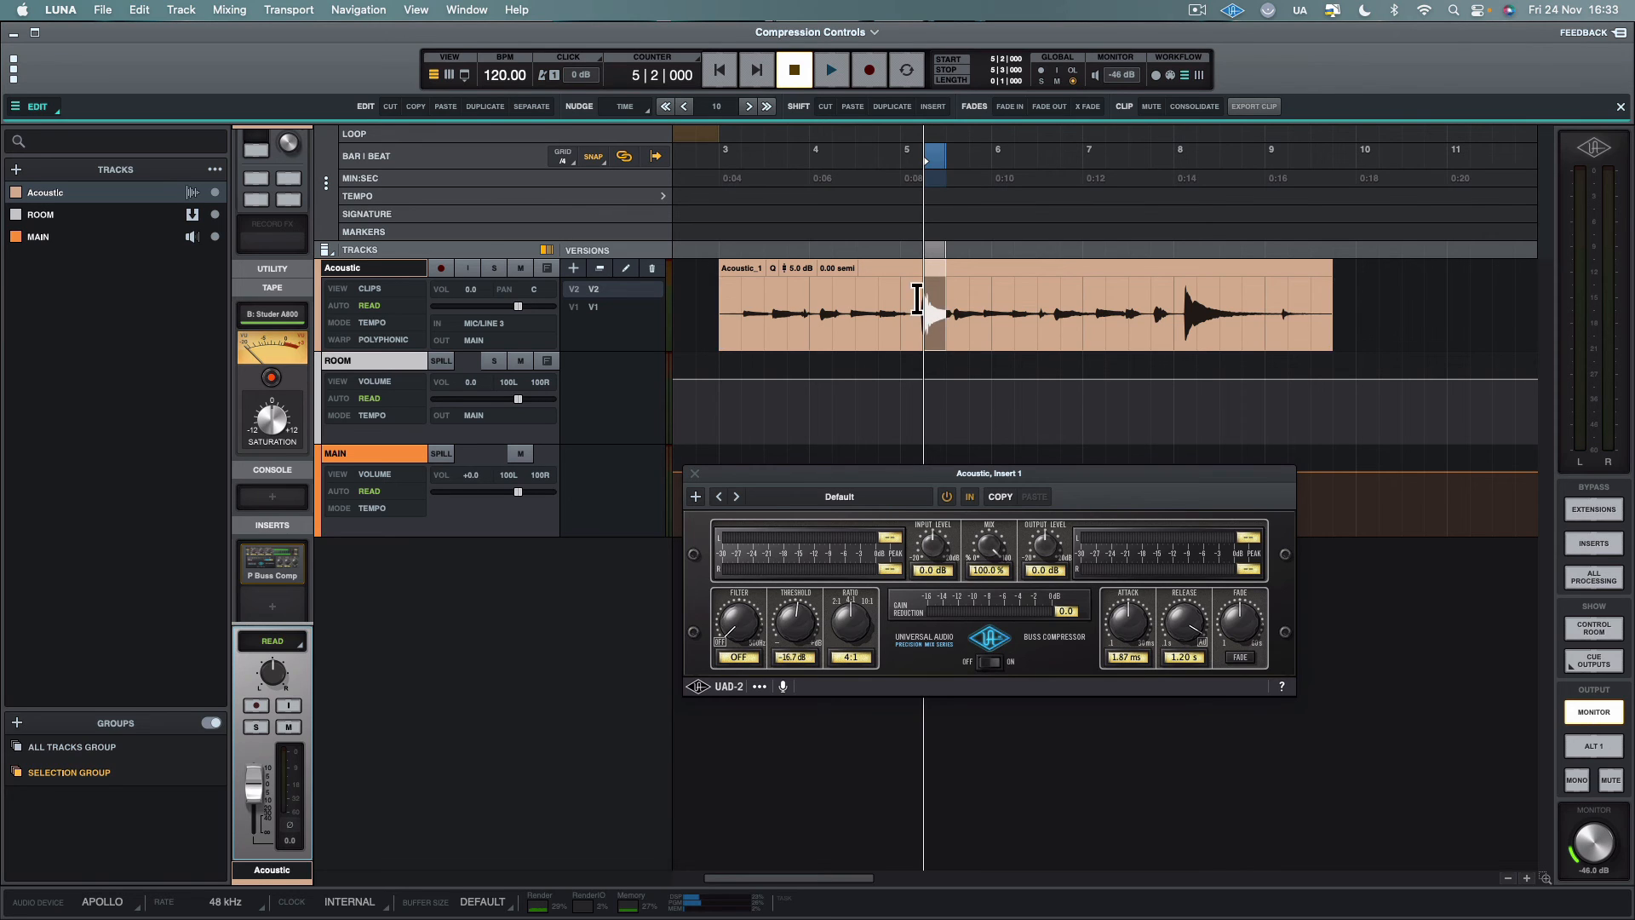
pyautogui.click(918, 300)
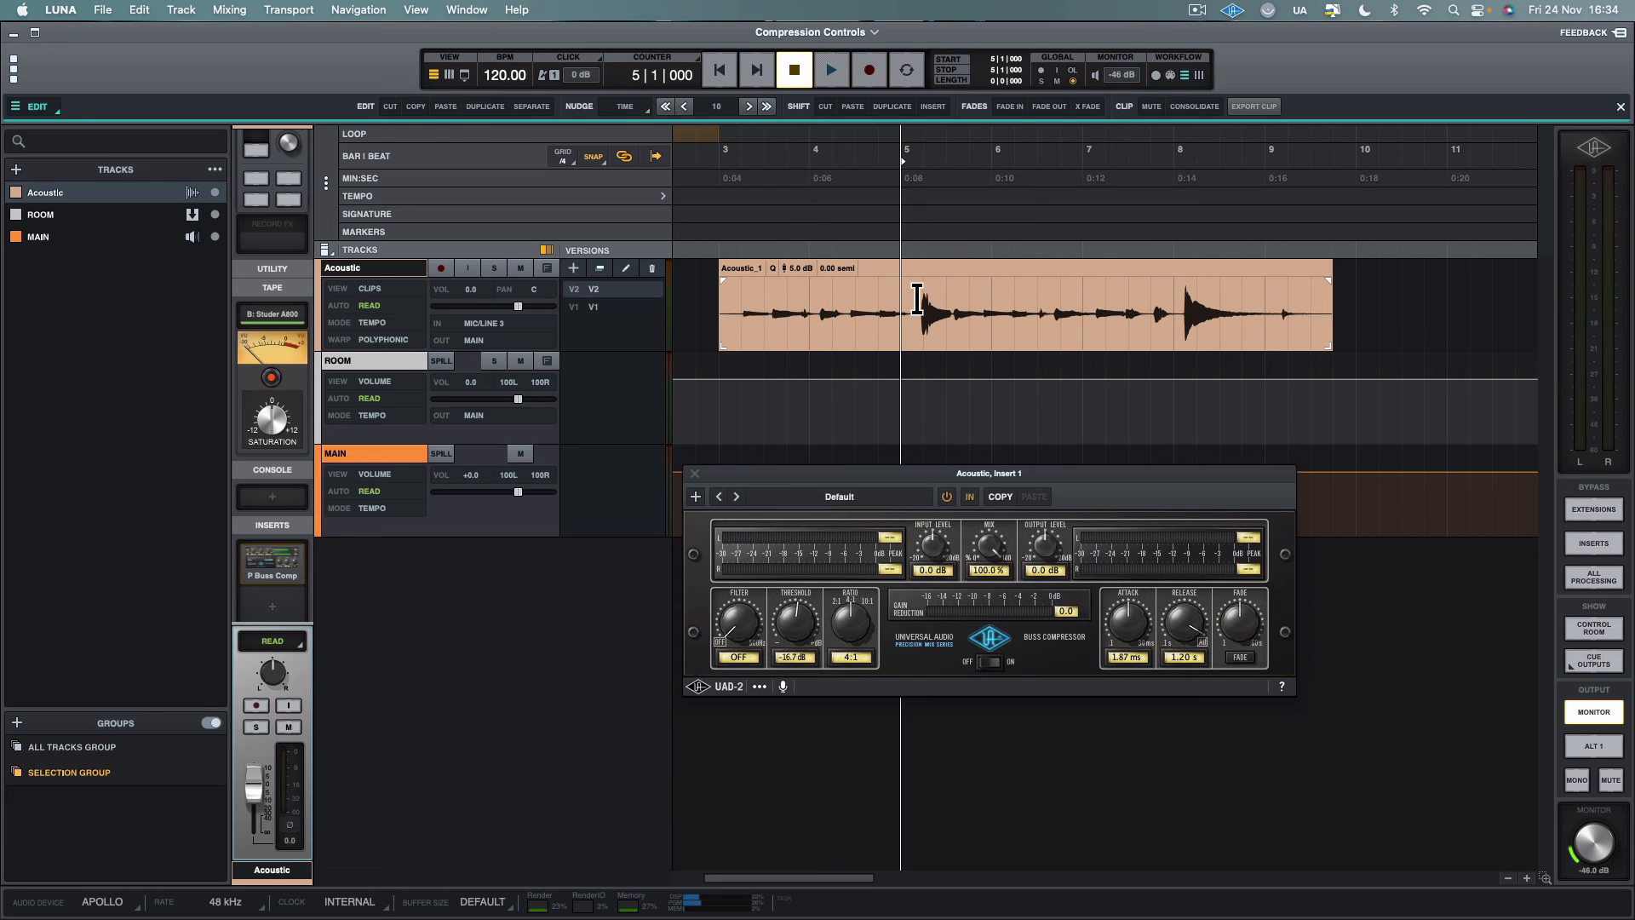
pyautogui.press('space')
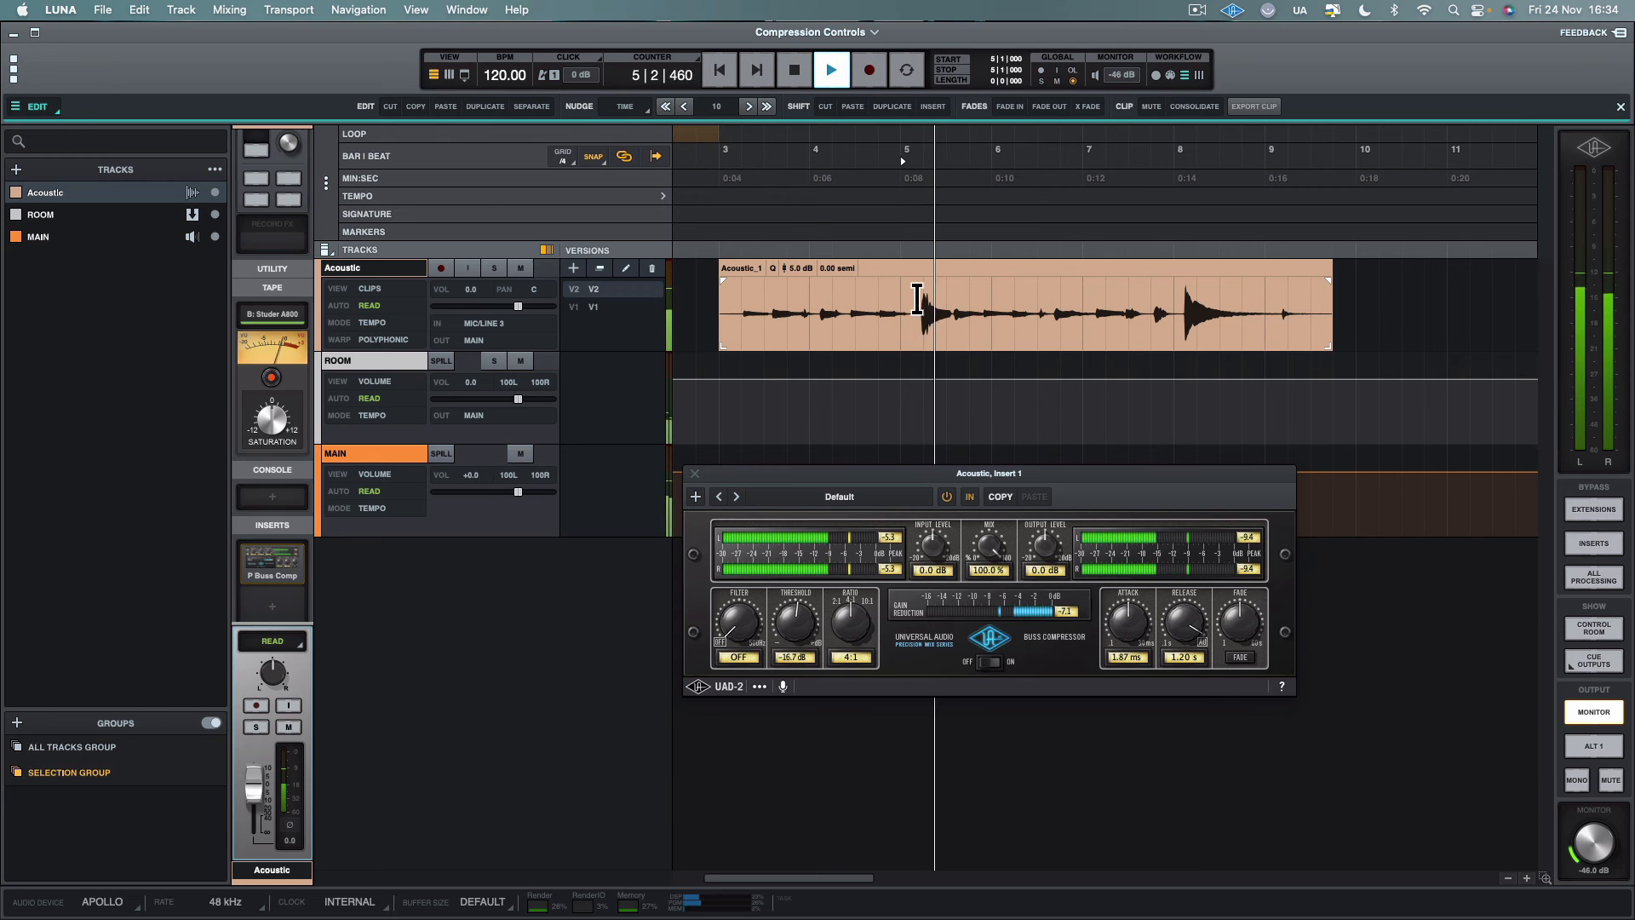
pyautogui.press('space')
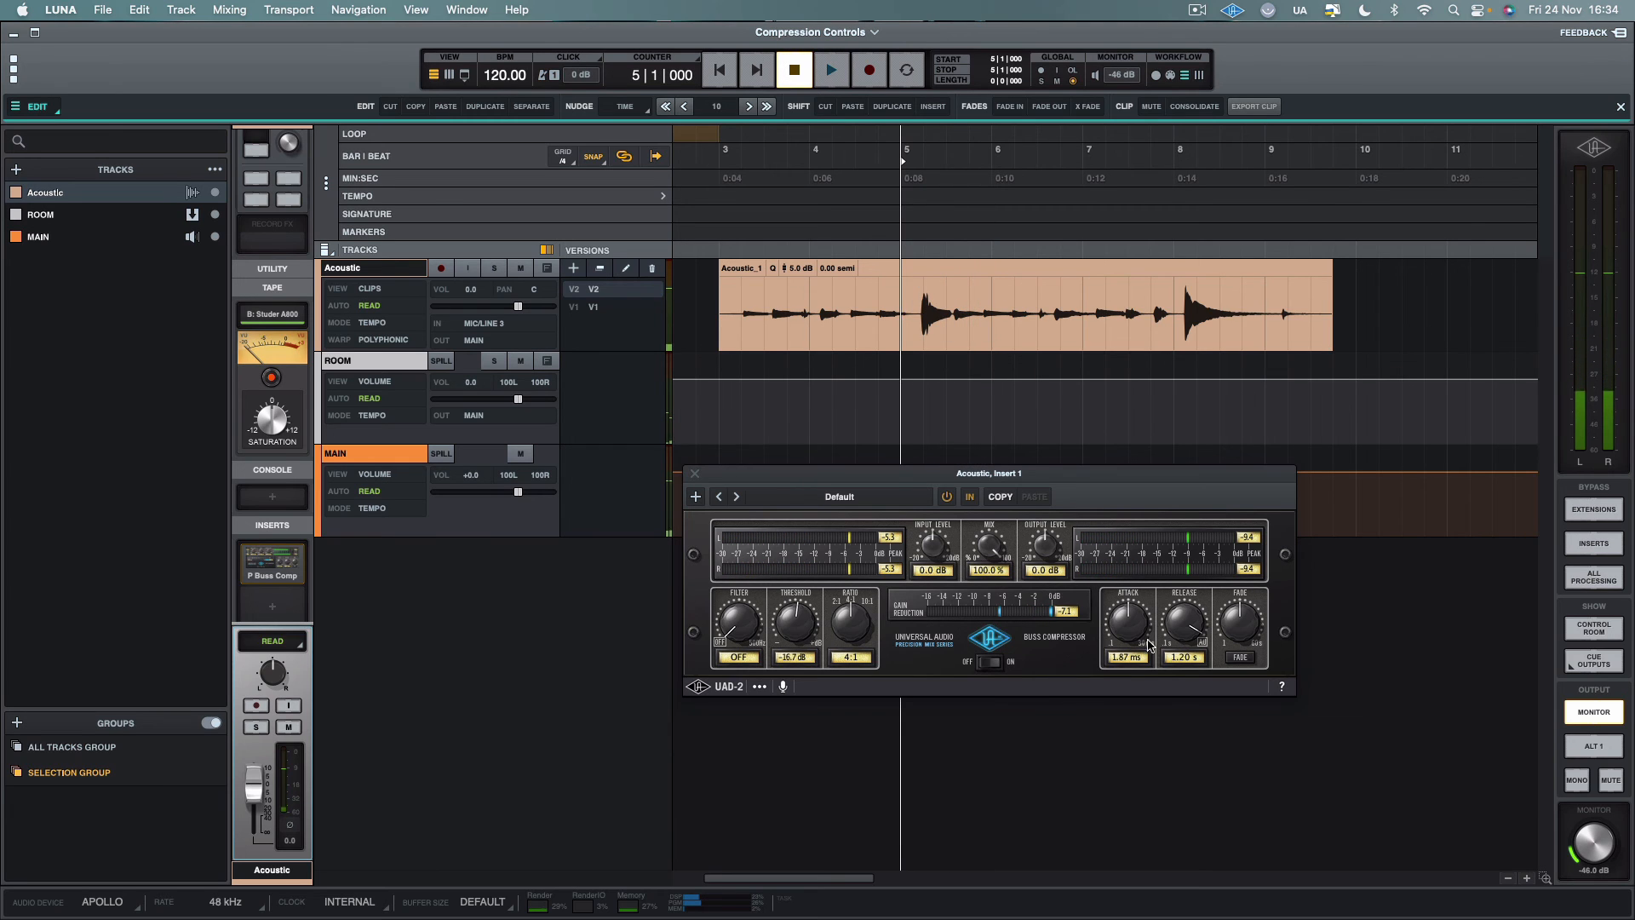
# Set the release time to 1.00 s and play the clip twice from bar 5 to compare the gain reduction's recovery
pyautogui.moveTo(1178, 620); pyautogui.dragTo(1180, 647)
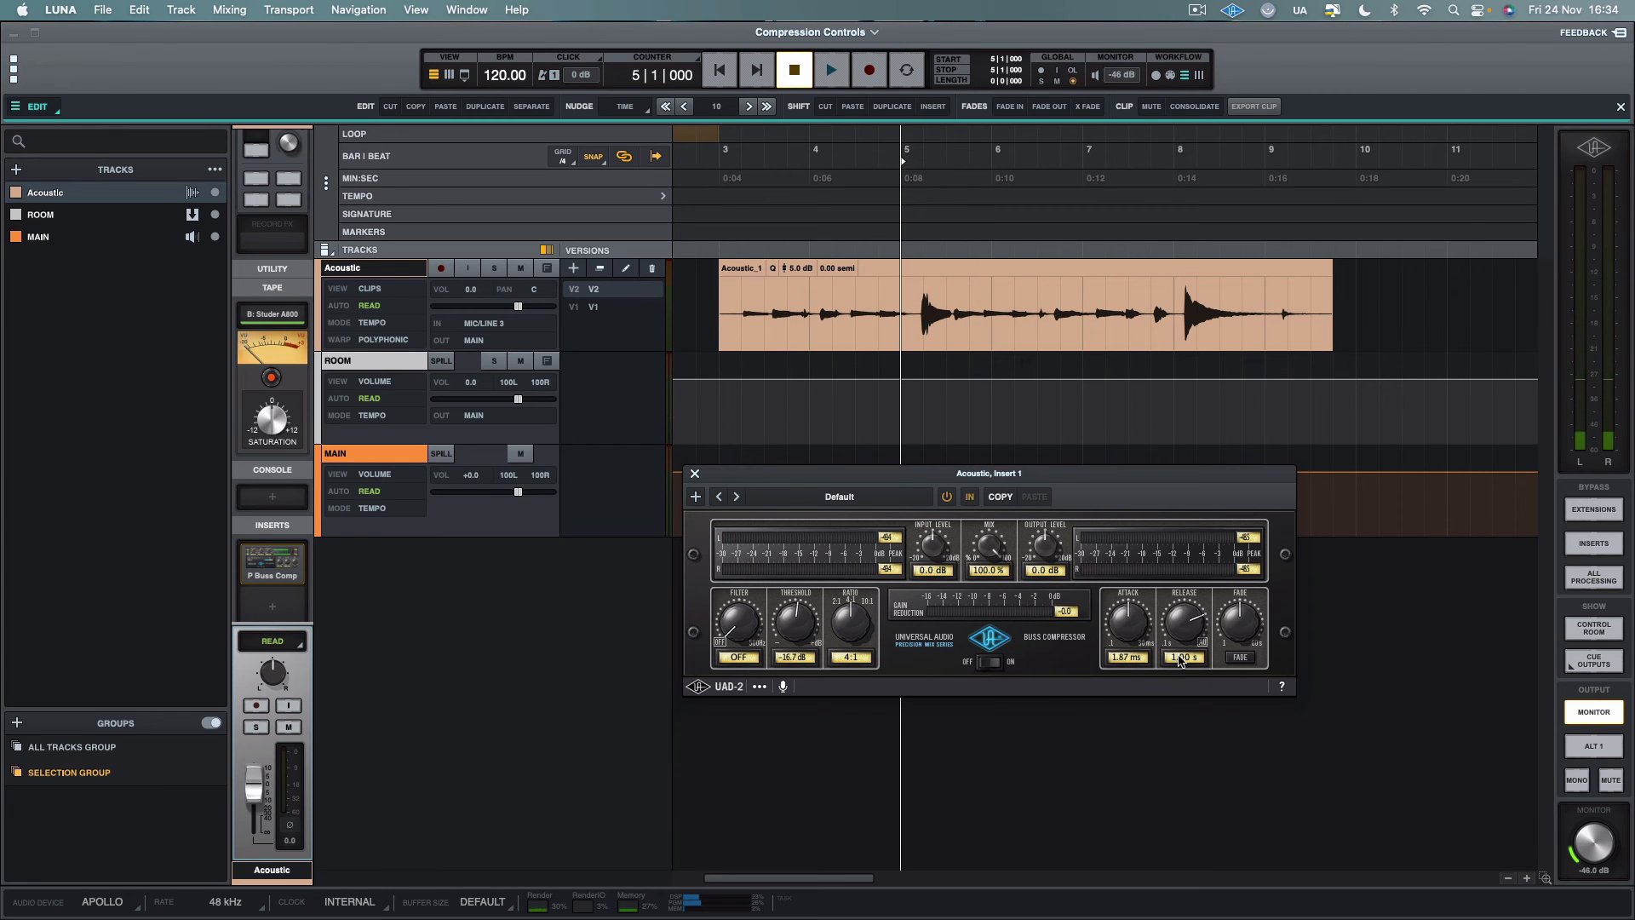
pyautogui.press('space')
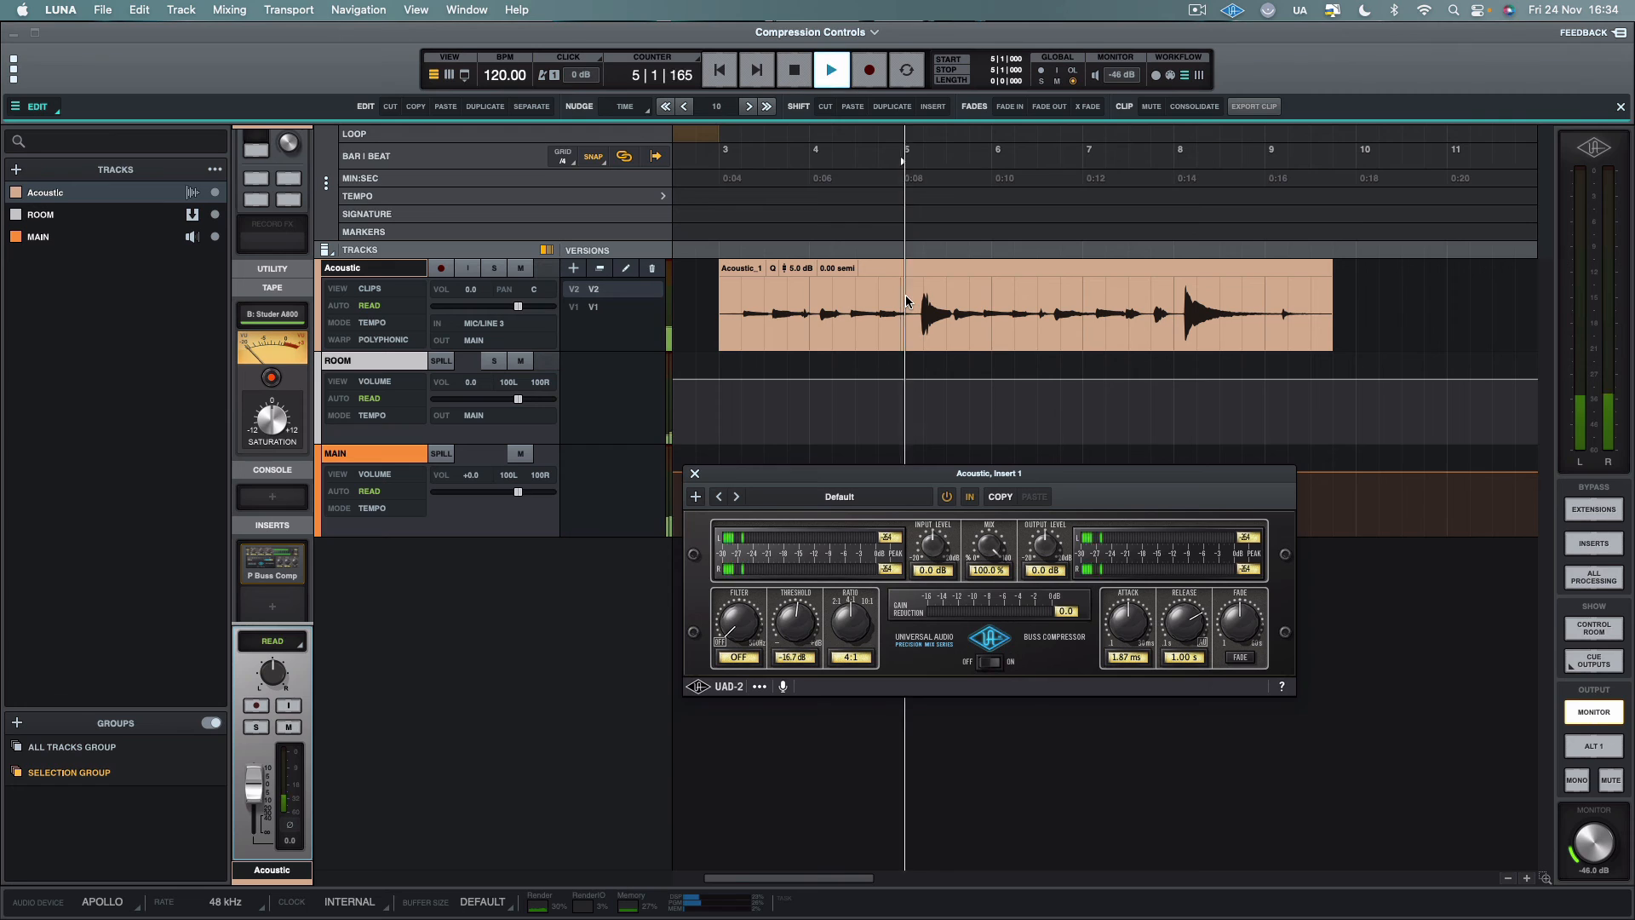
pyautogui.press('space')
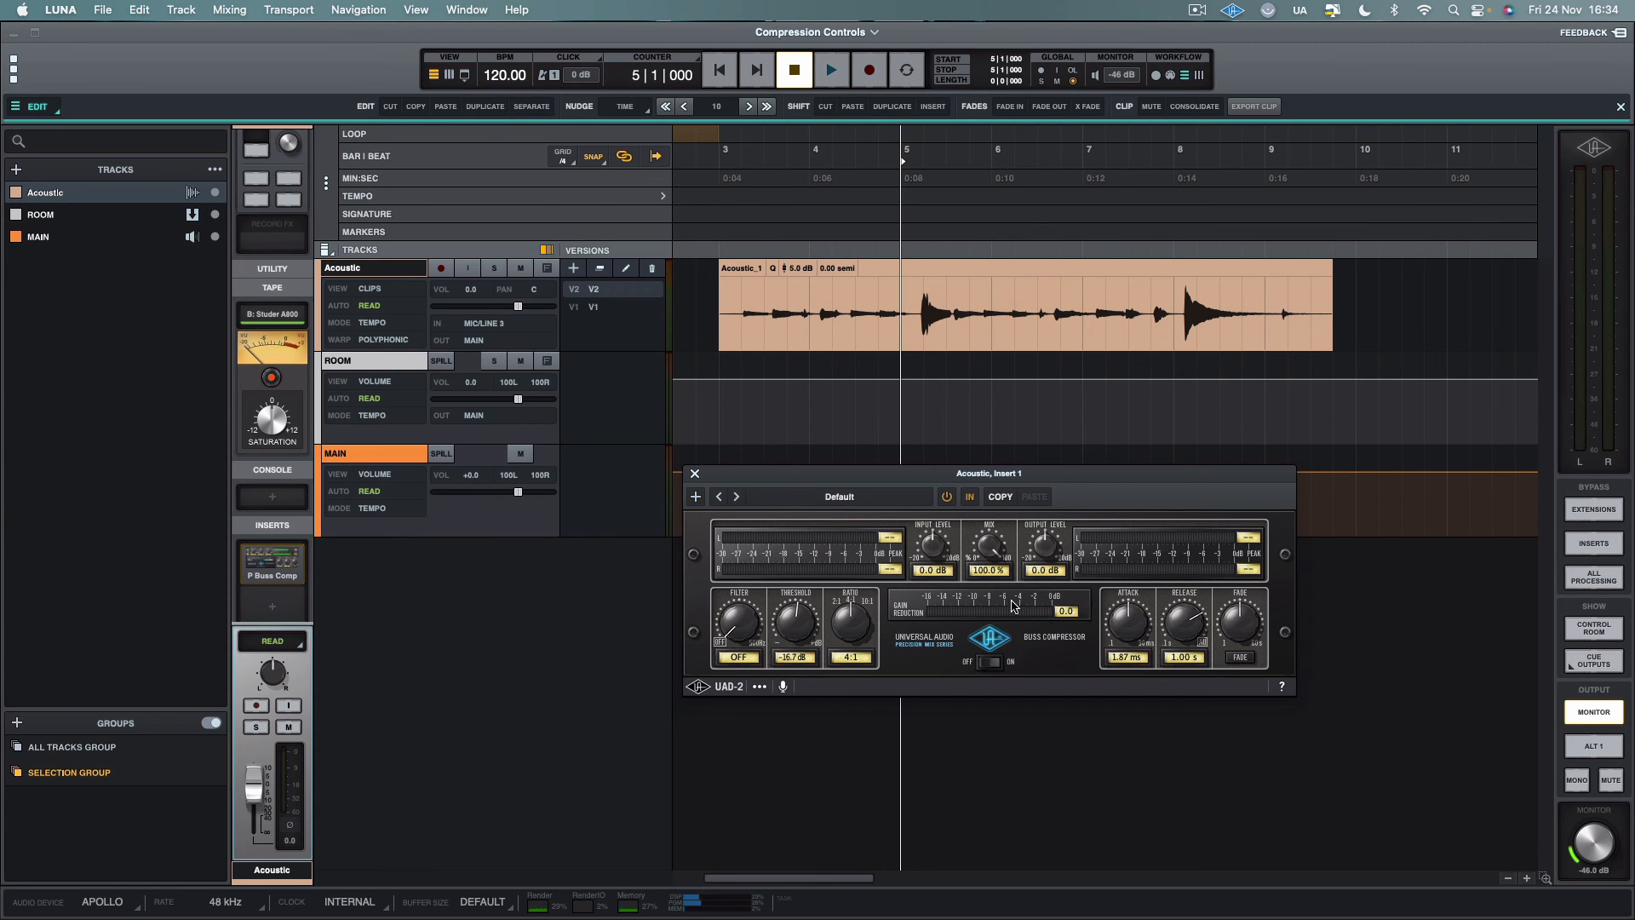
pyautogui.press('space')
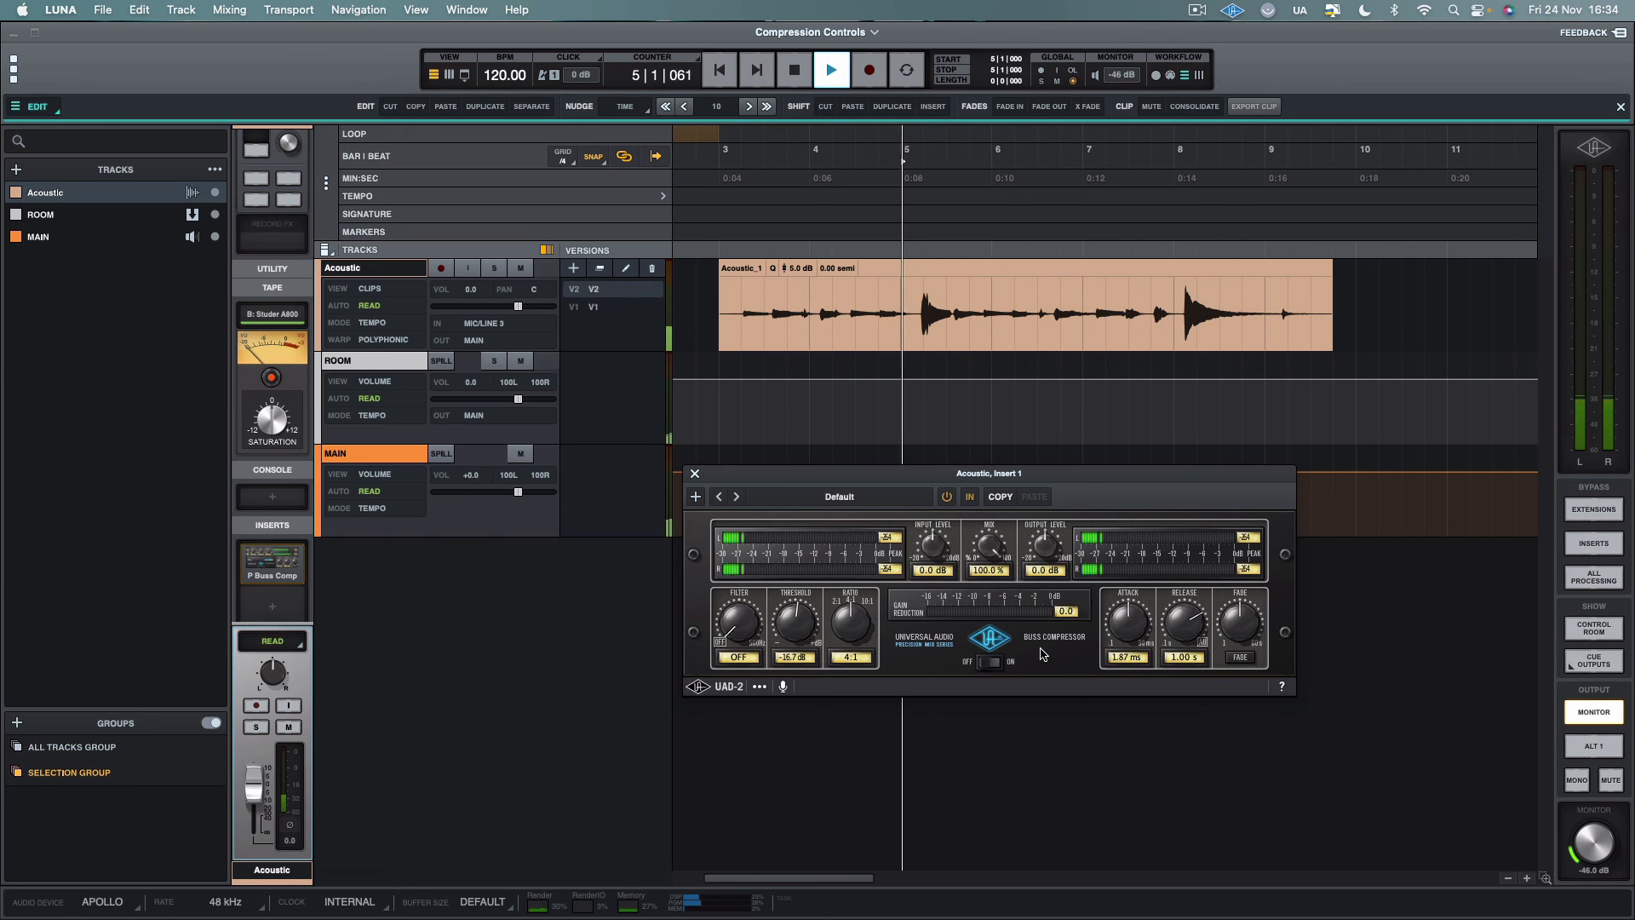
pyautogui.press('space')
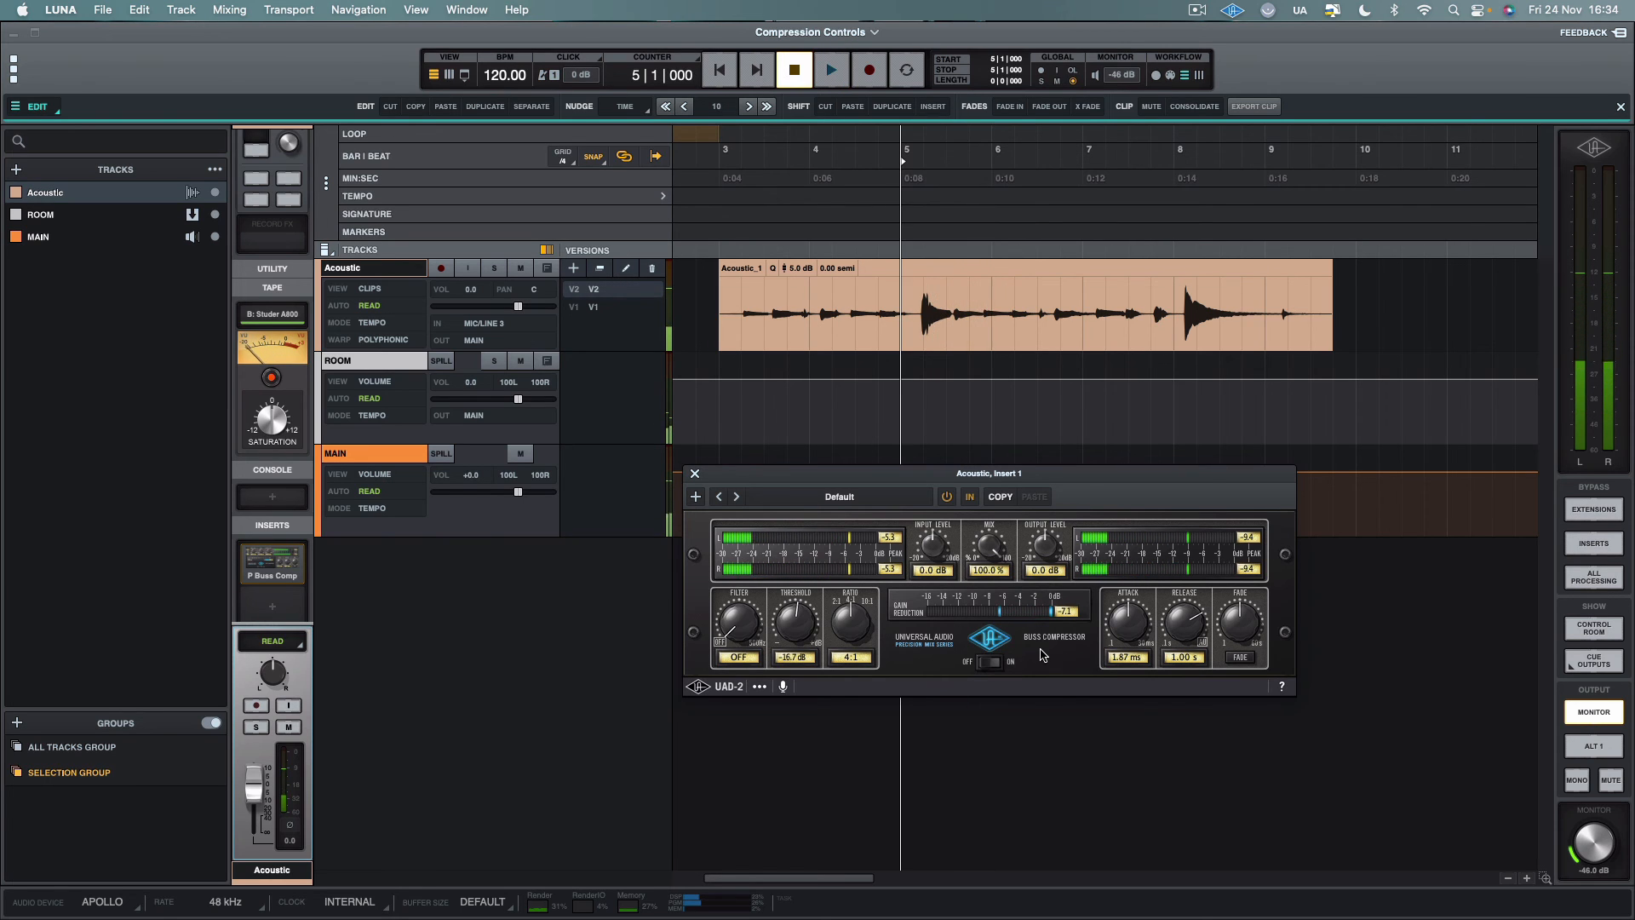
# Shorten the release time to 0.81 s and then further, playing the first loud peak from bar 5 after each change
pyautogui.moveTo(1184, 626); pyautogui.dragTo(1181, 649)
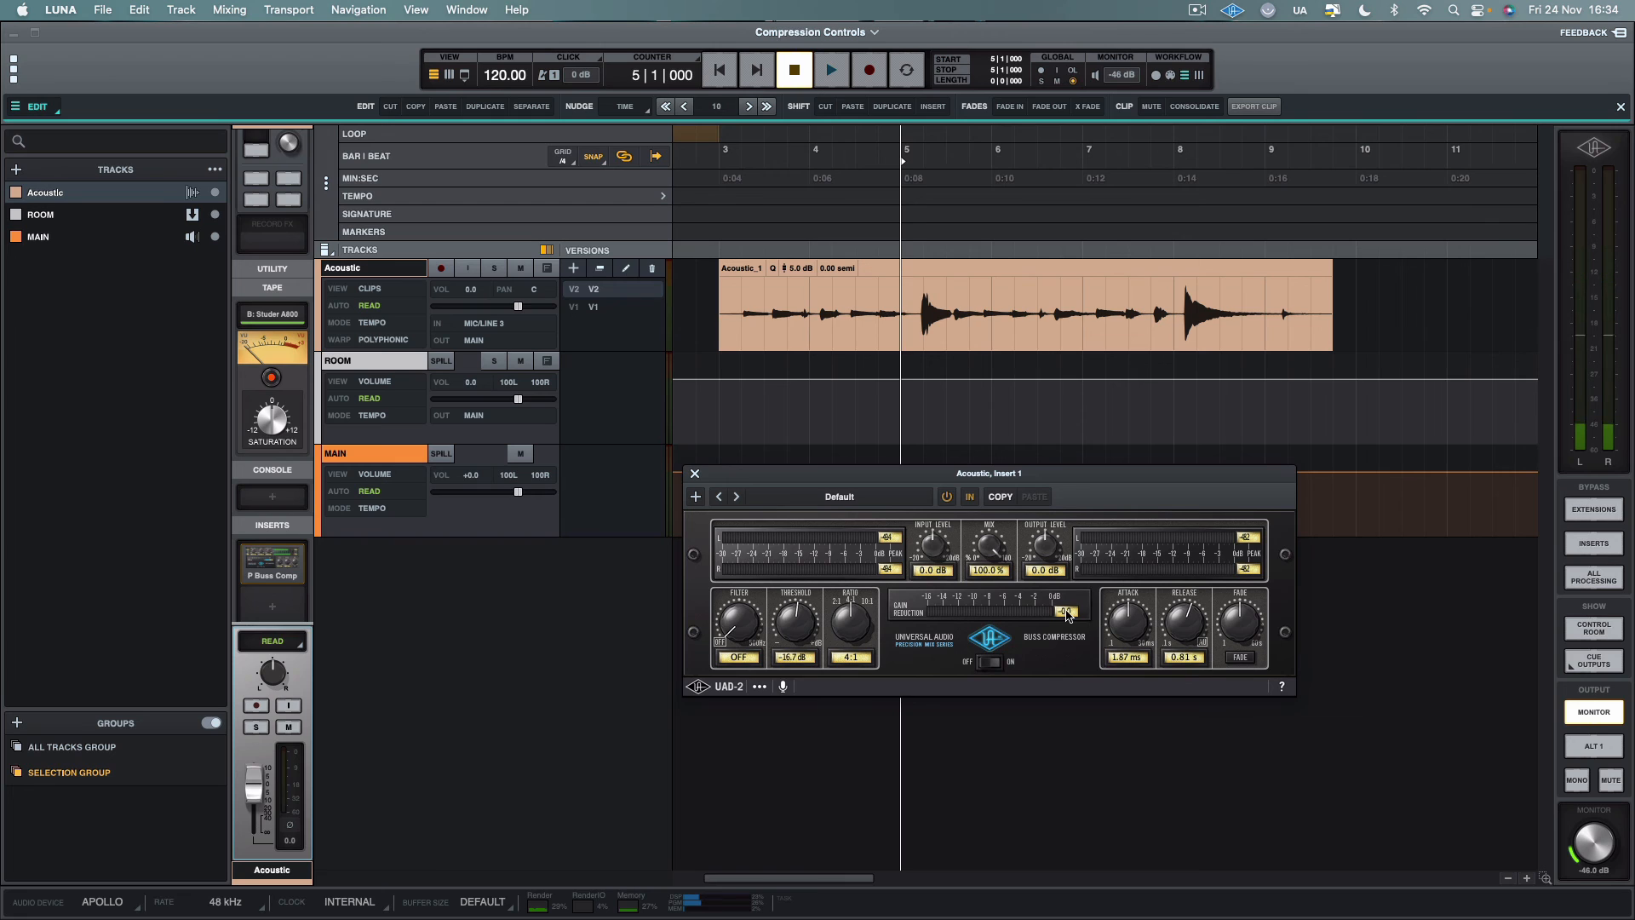
pyautogui.press('space')
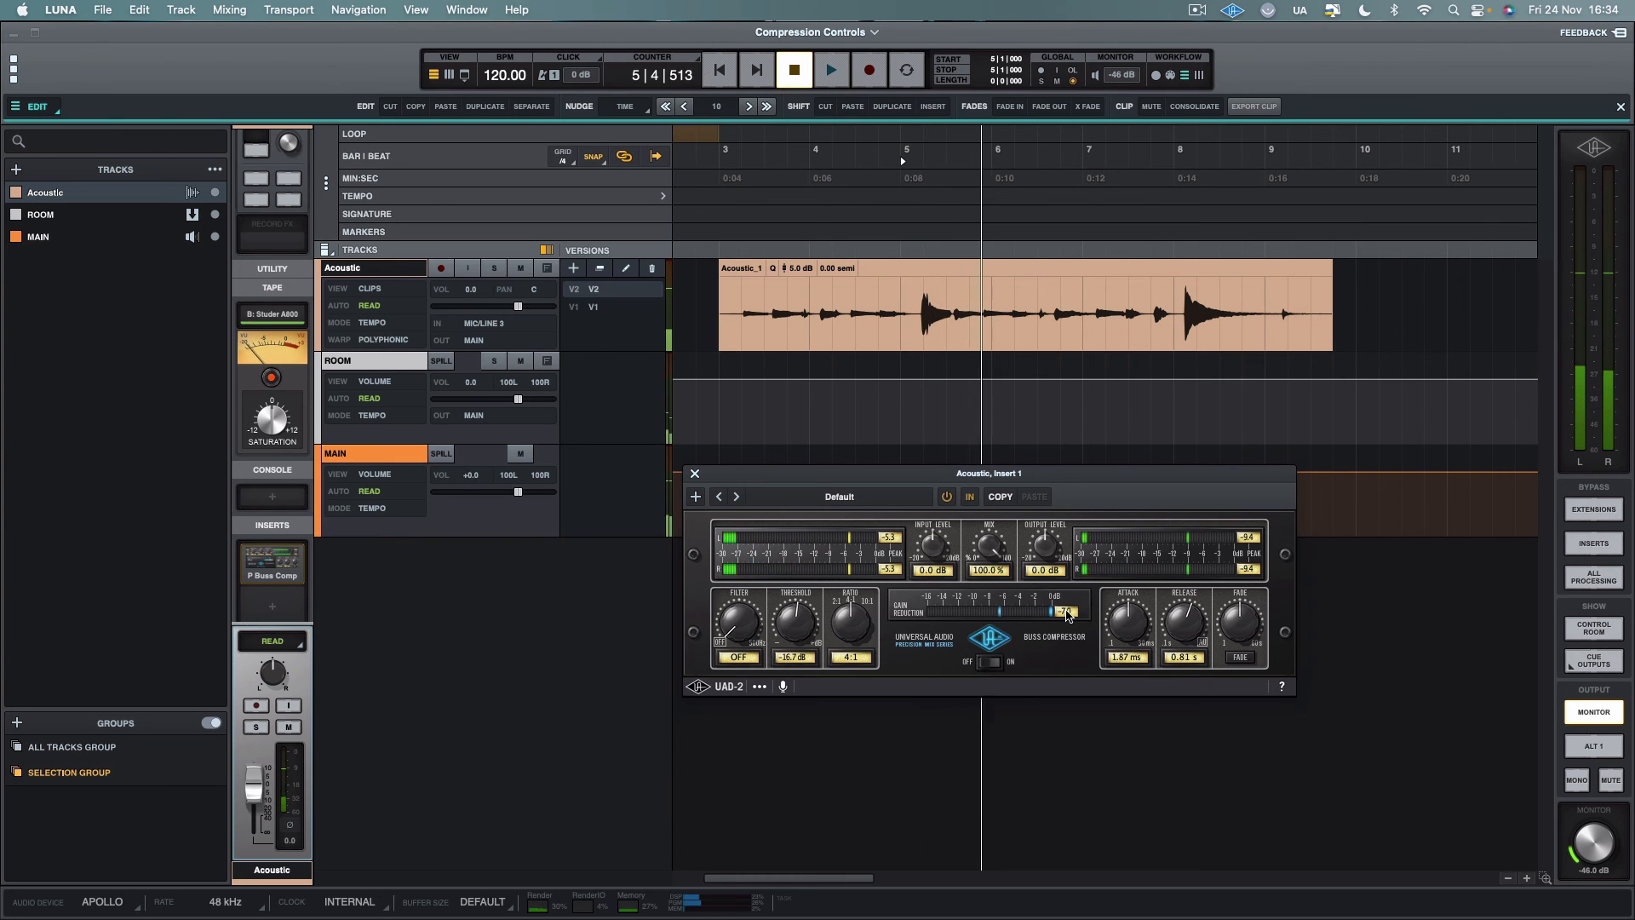
pyautogui.moveTo(1183, 628); pyautogui.dragTo(1177, 656)
pyautogui.press('space')
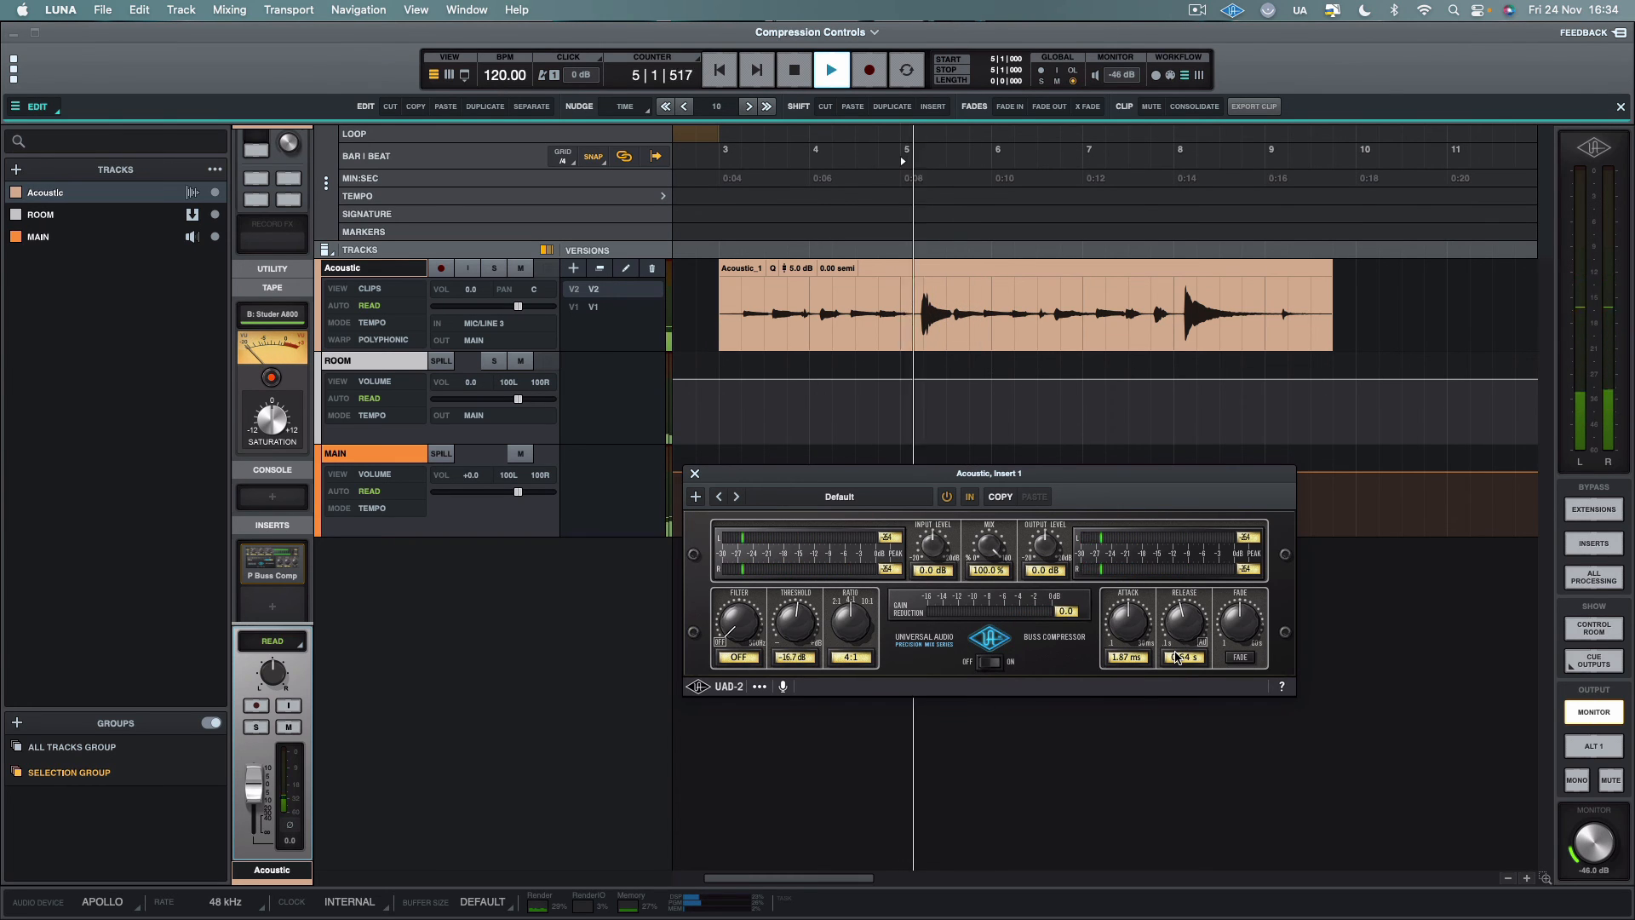
pyautogui.press('space')
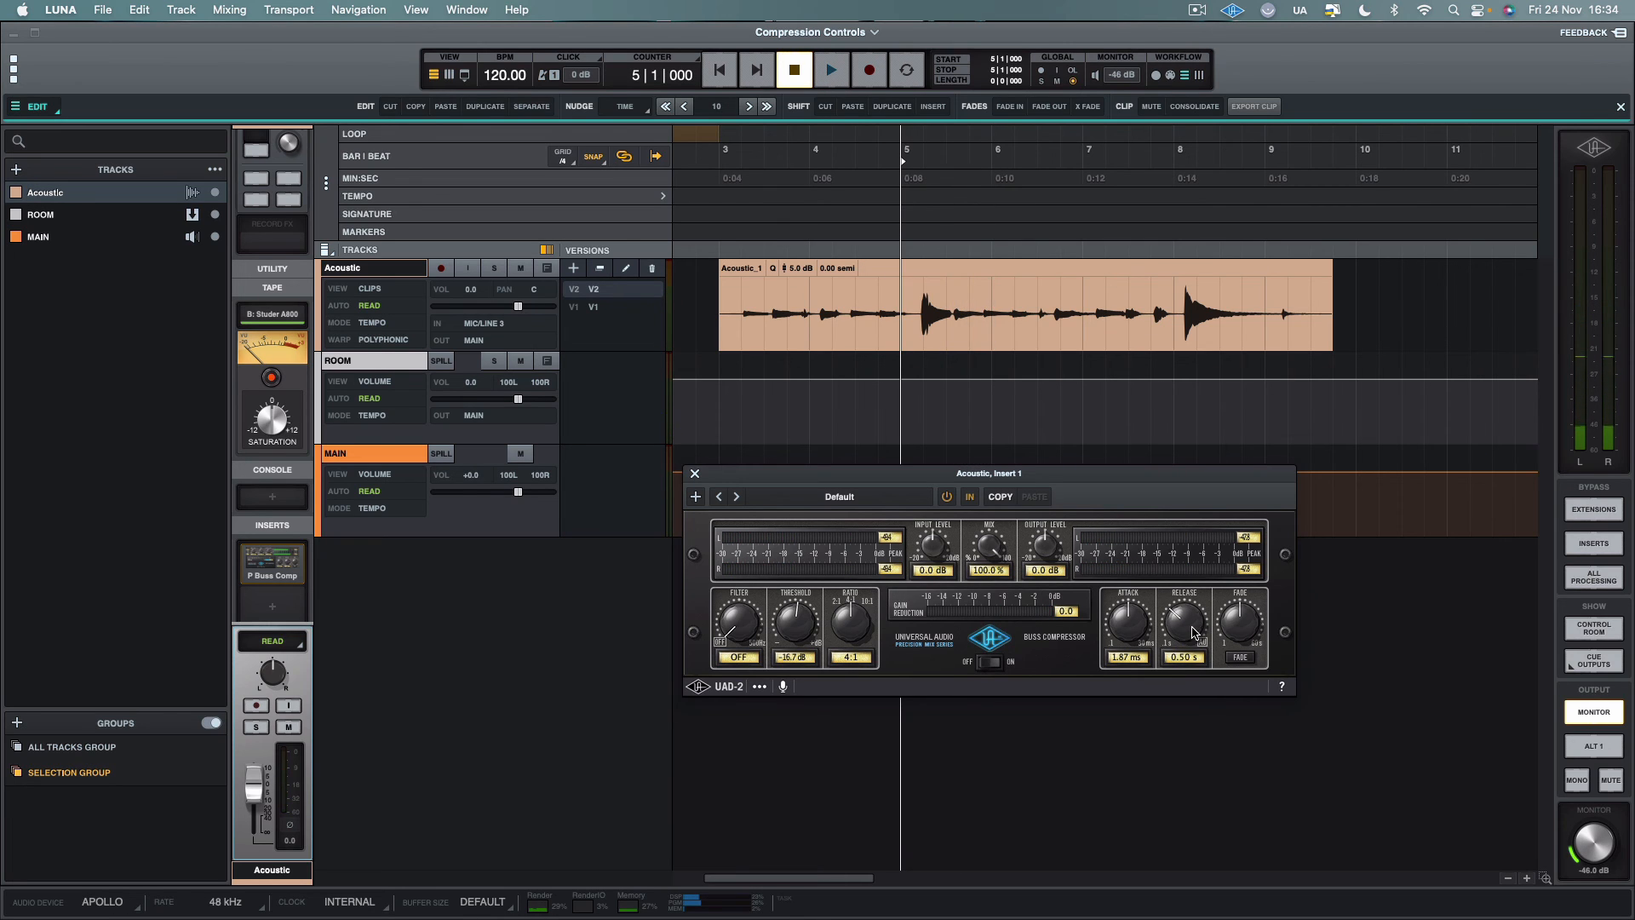
# Set the release time to 0.48 s and play the first loud peak from bar 5
pyautogui.scroll(-1, 1194, 632)
pyautogui.press('space')
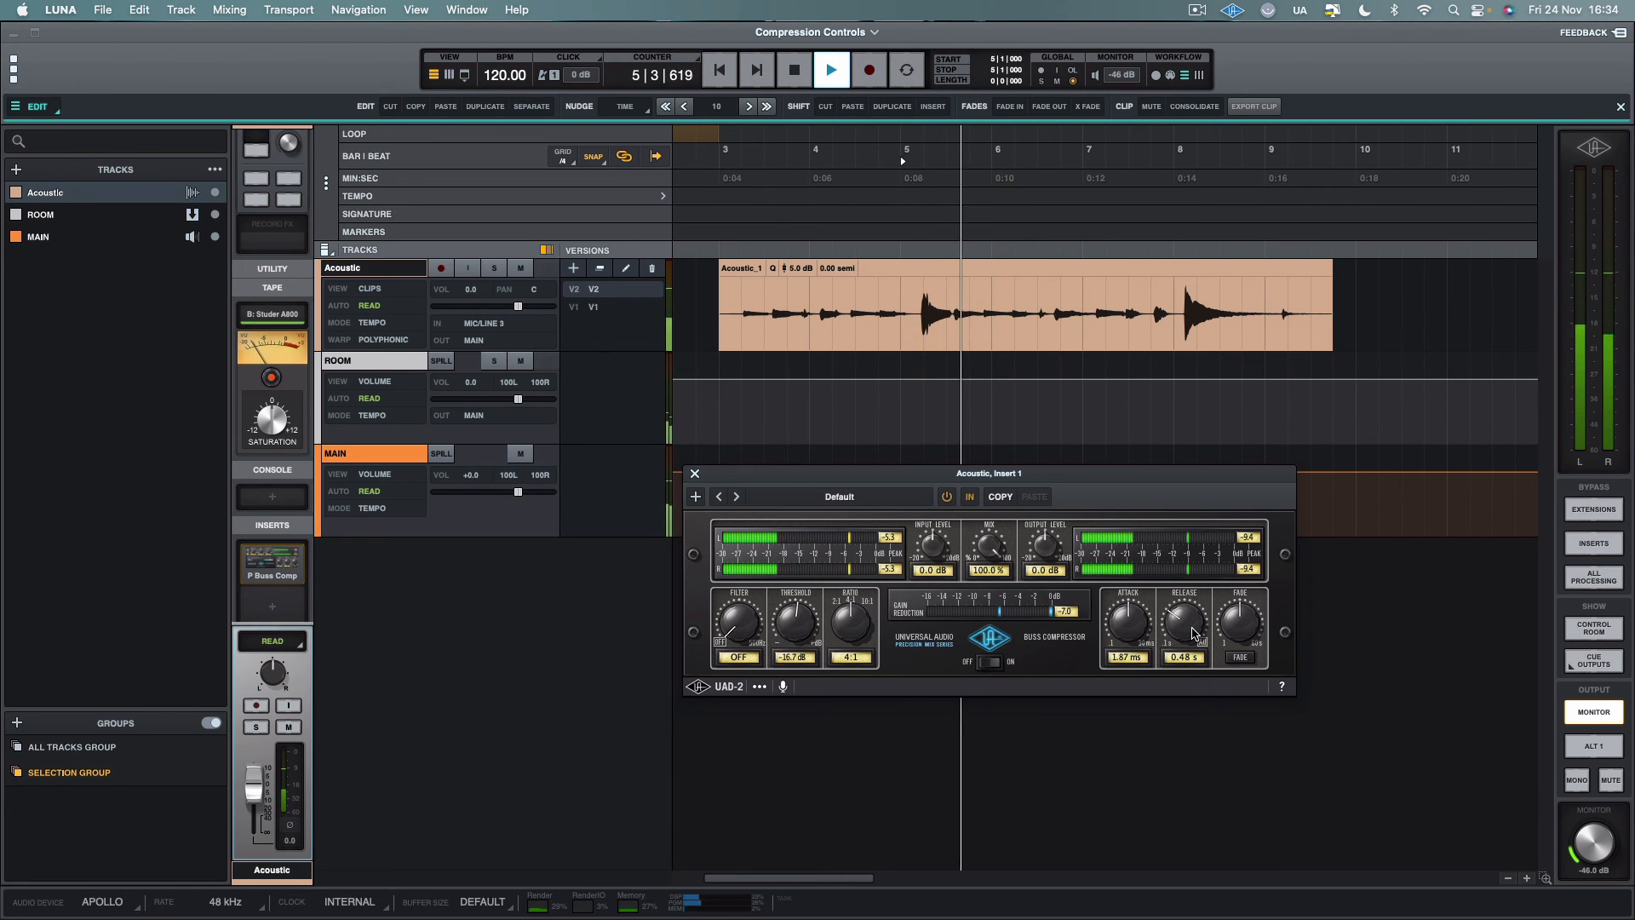
pyautogui.press('space')
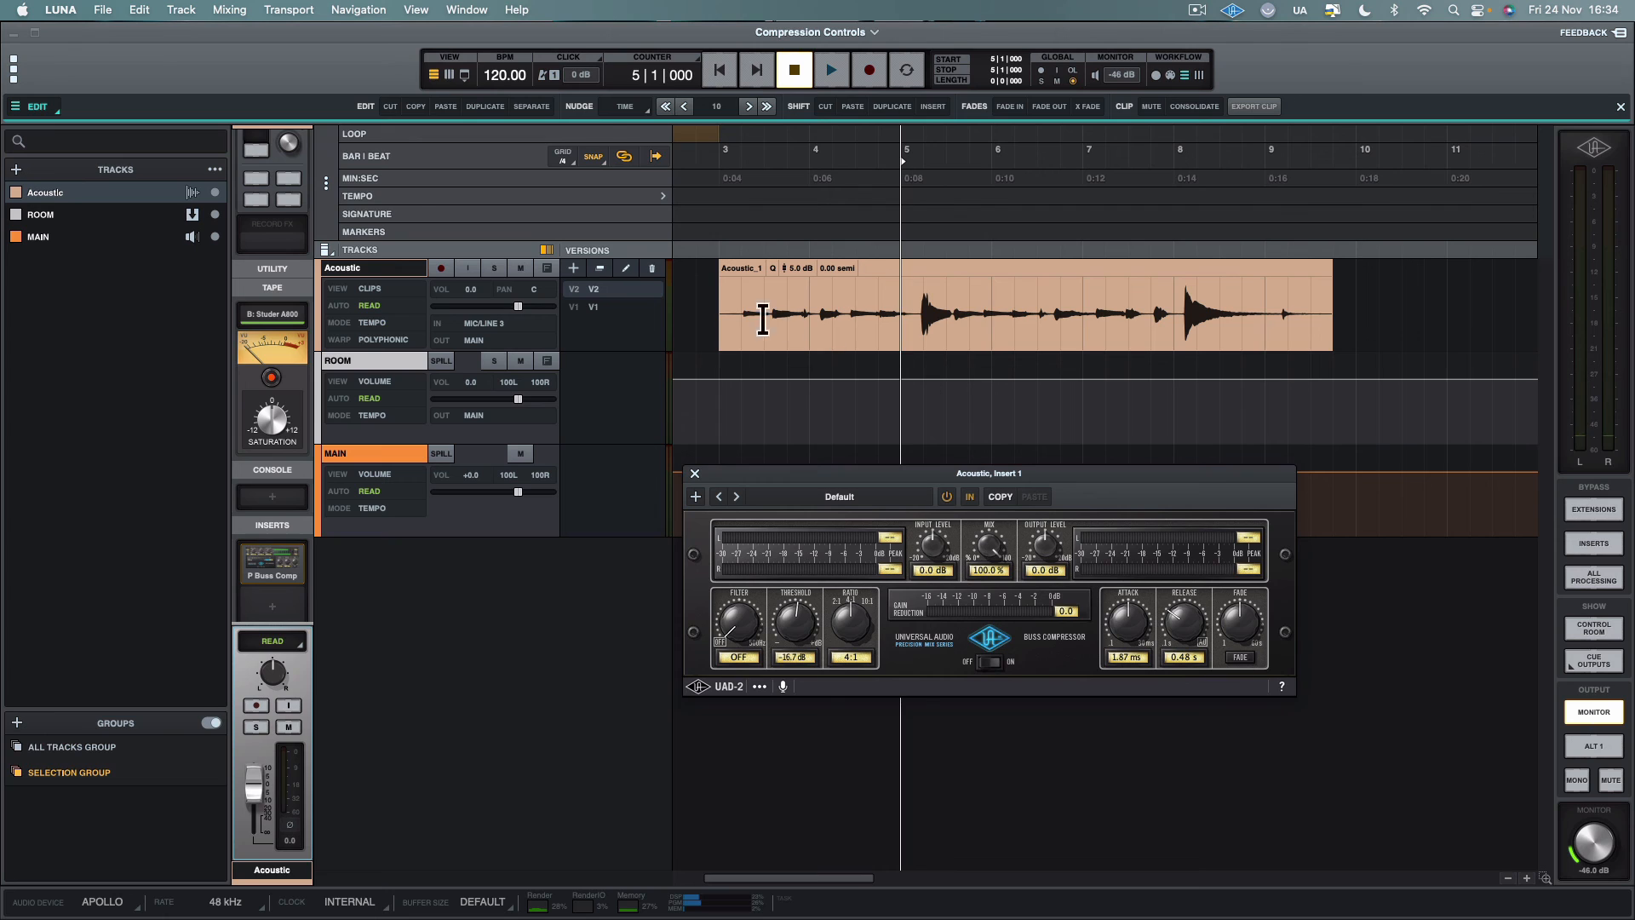
# Play the Acoustic clip from bar 3 through the first loud peak to examine how quickly the gain reduction recovers
pyautogui.click(717, 294)
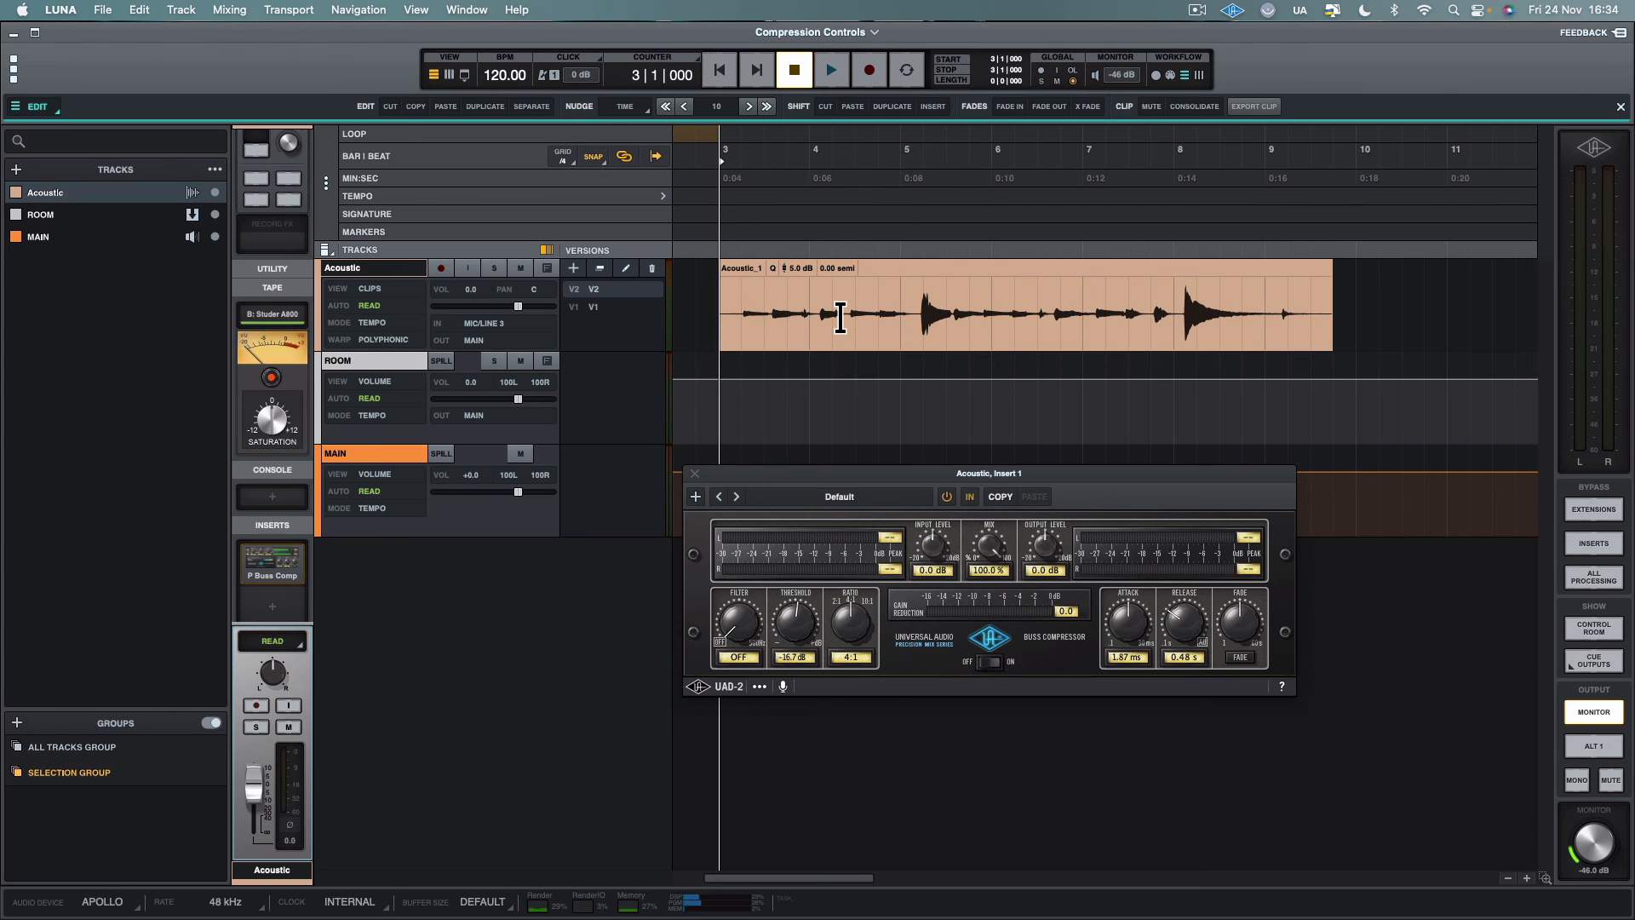
pyautogui.press('space')
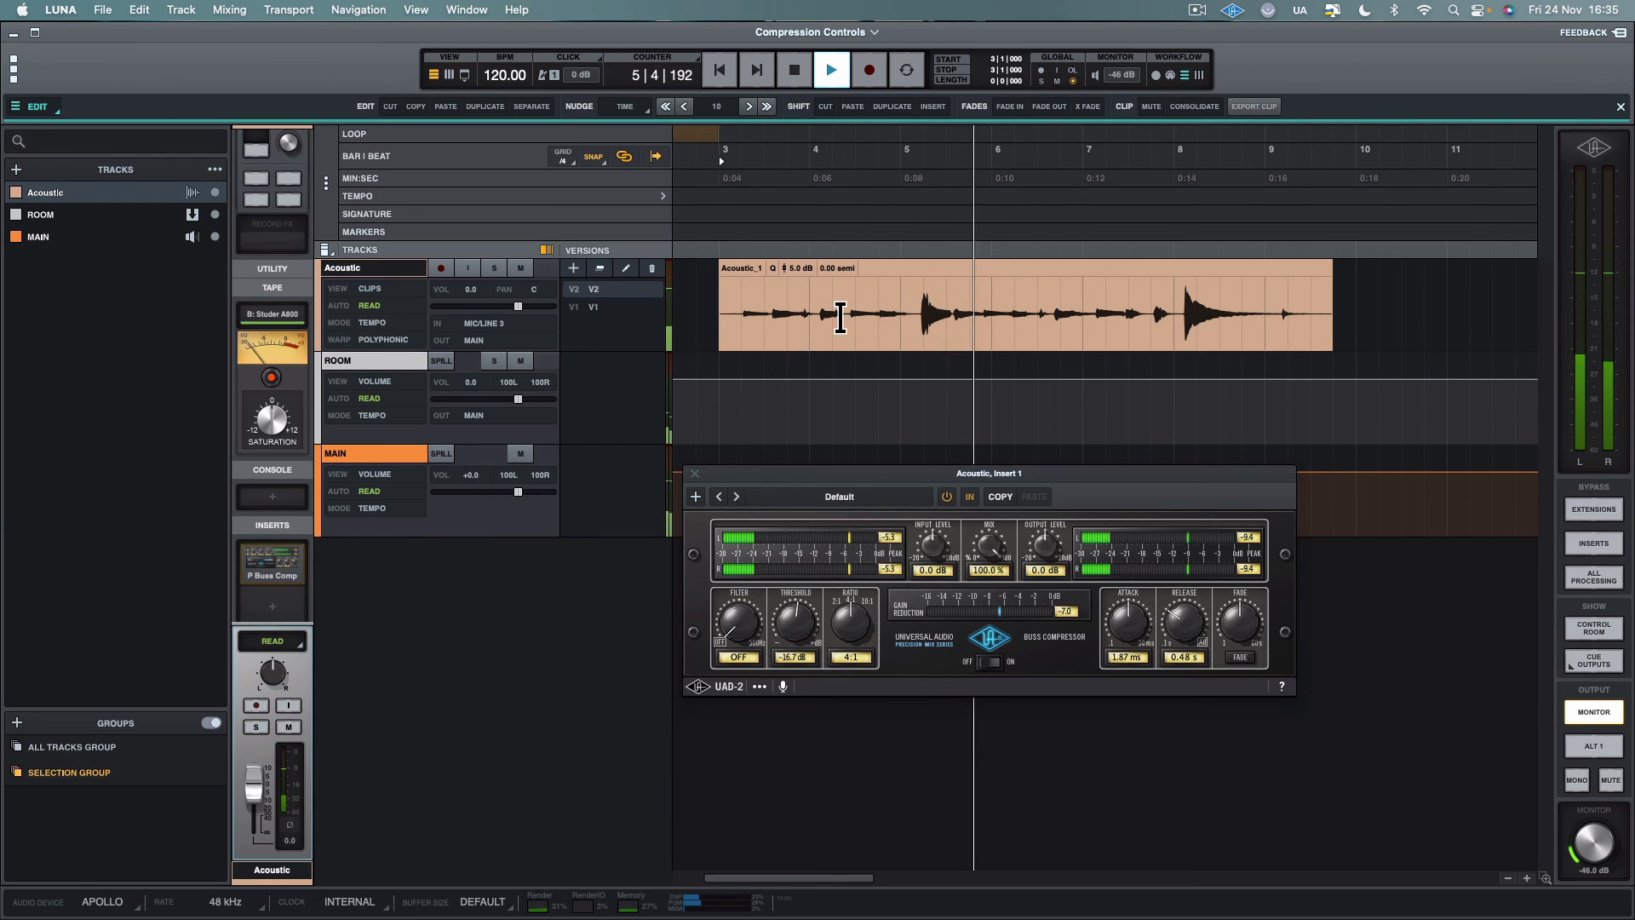
pyautogui.press('space')
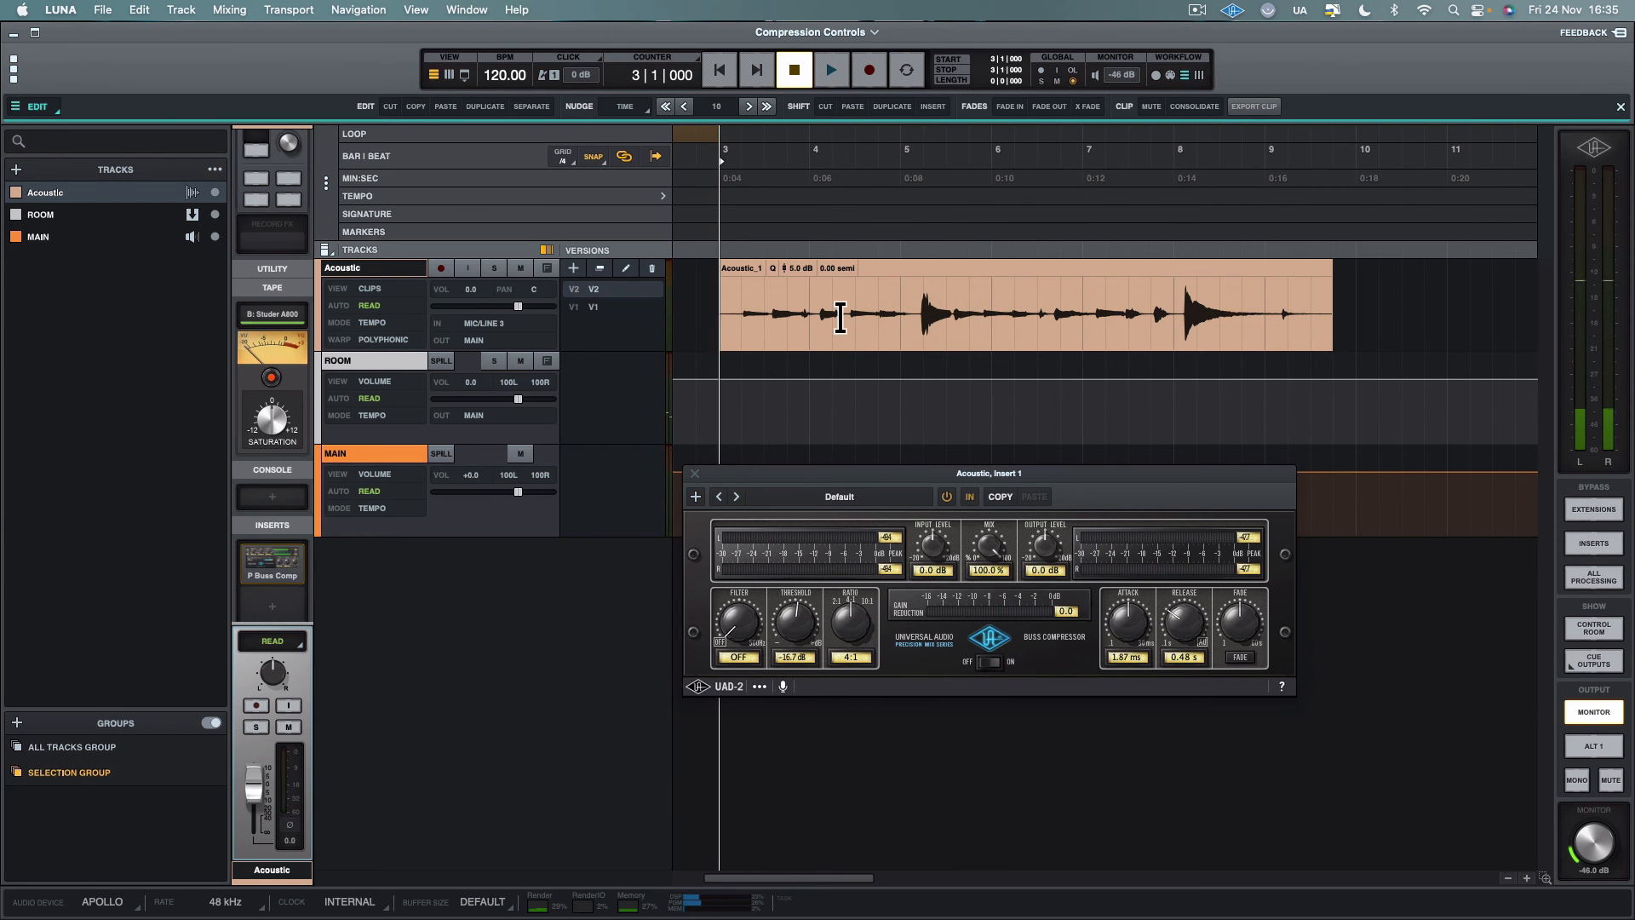
# Mark out the first loud peak in bar 5, and play the clip from bar 3, beat 2, through the second peak
pyautogui.moveTo(926, 317); pyautogui.dragTo(960, 323)
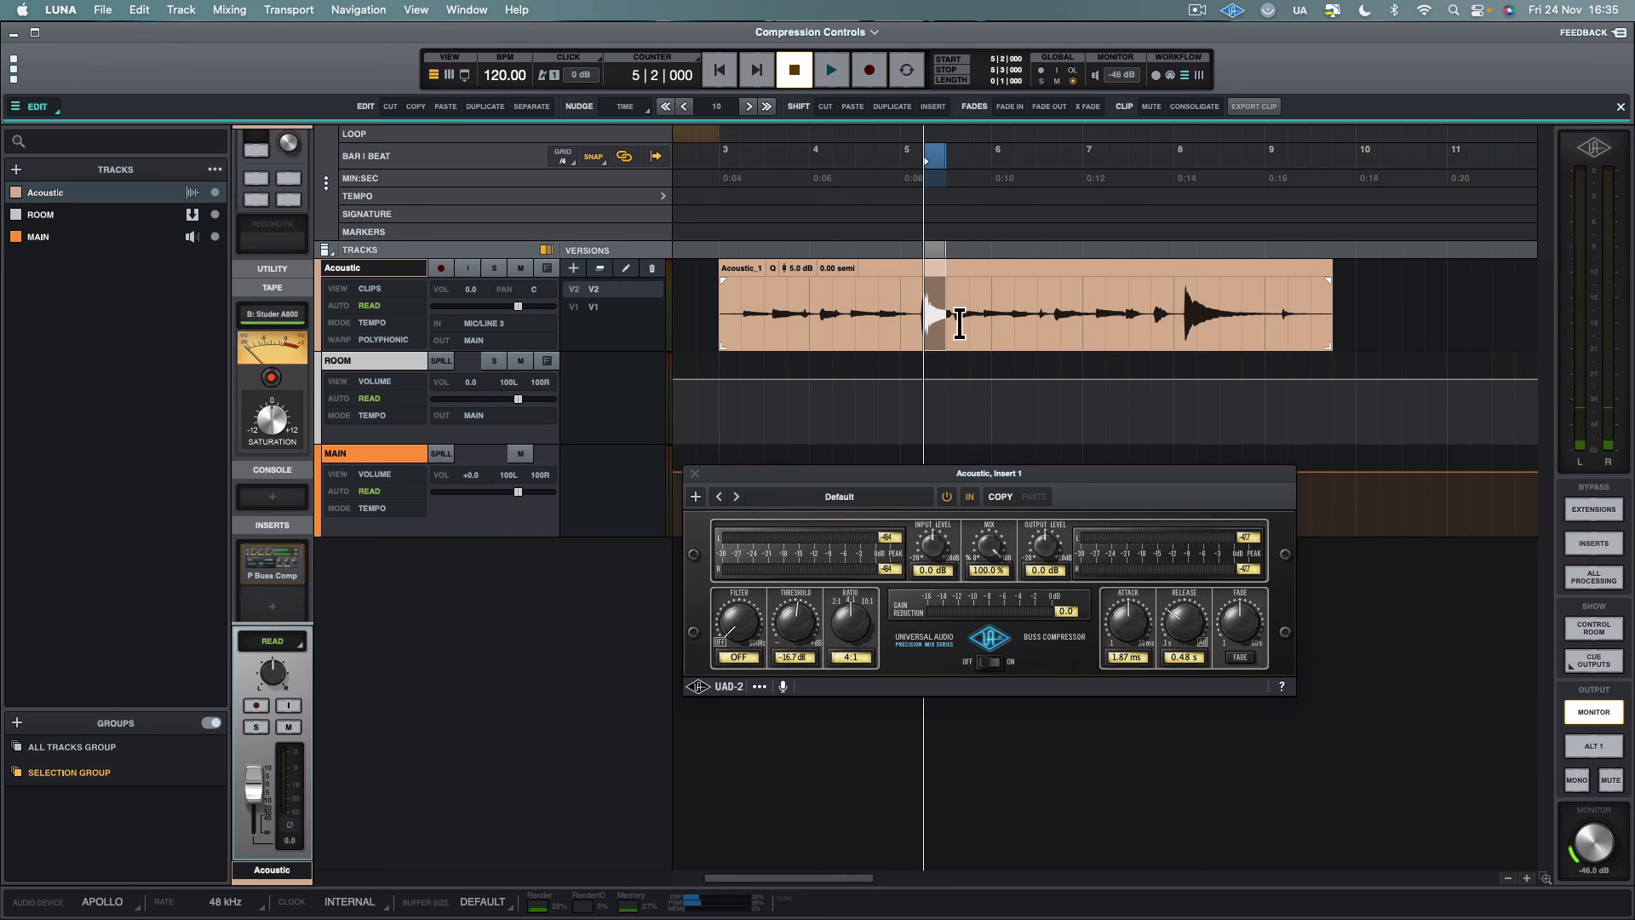
pyautogui.click(915, 307)
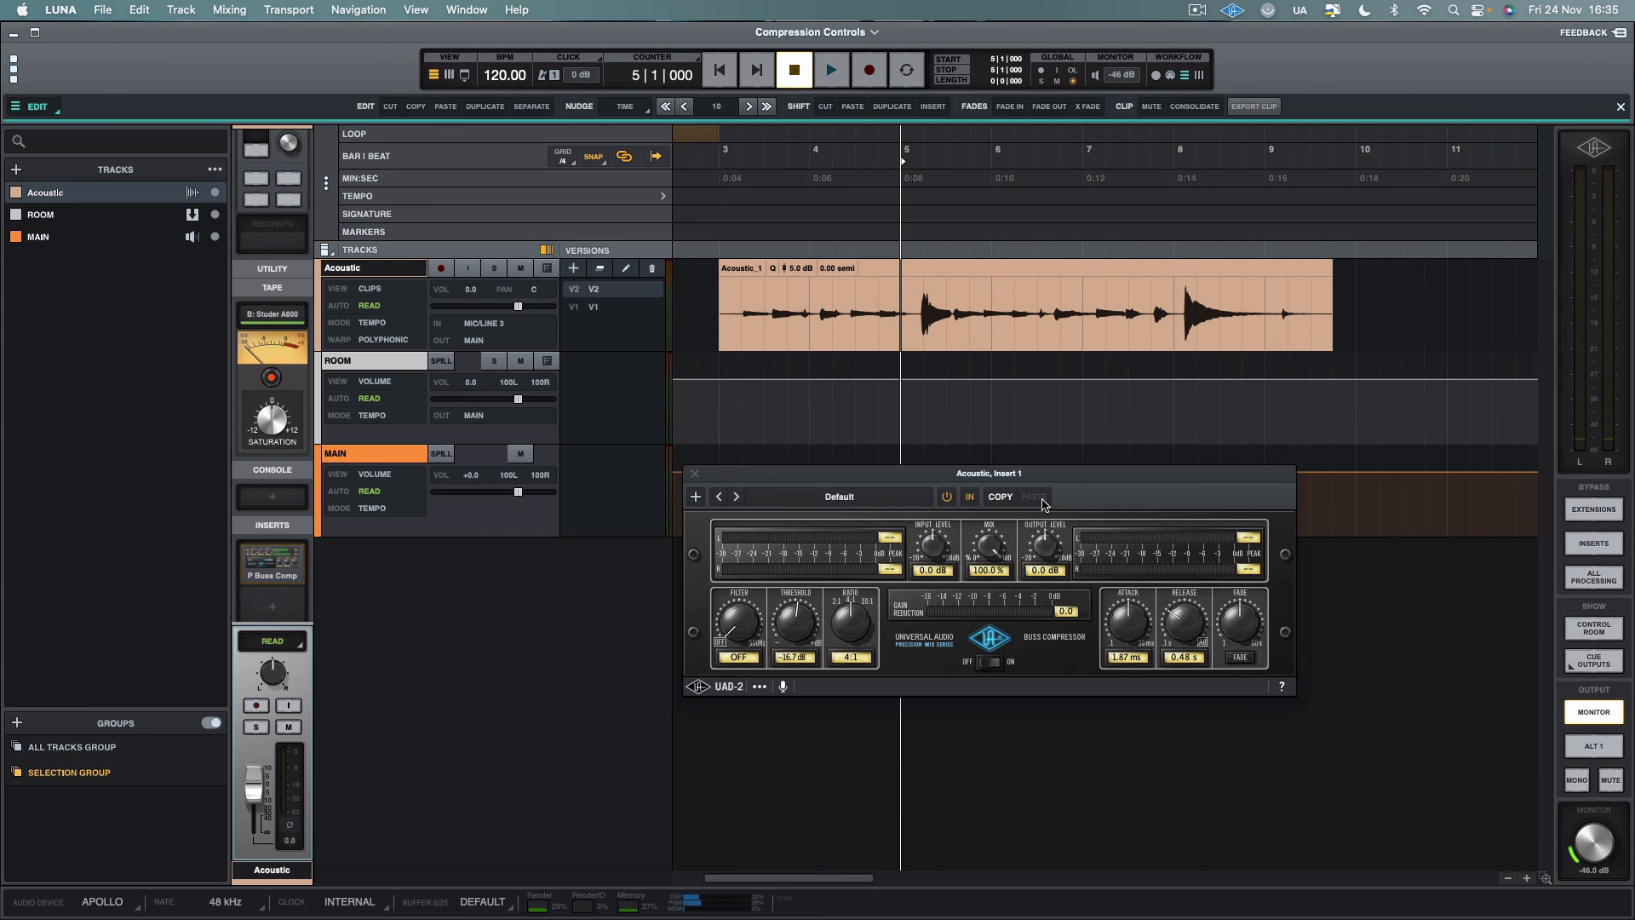
pyautogui.moveTo(926, 317)
pyautogui.mouseDown()
pyautogui.moveTo(971, 333)
pyautogui.moveTo(946, 315)
pyautogui.mouseUp()
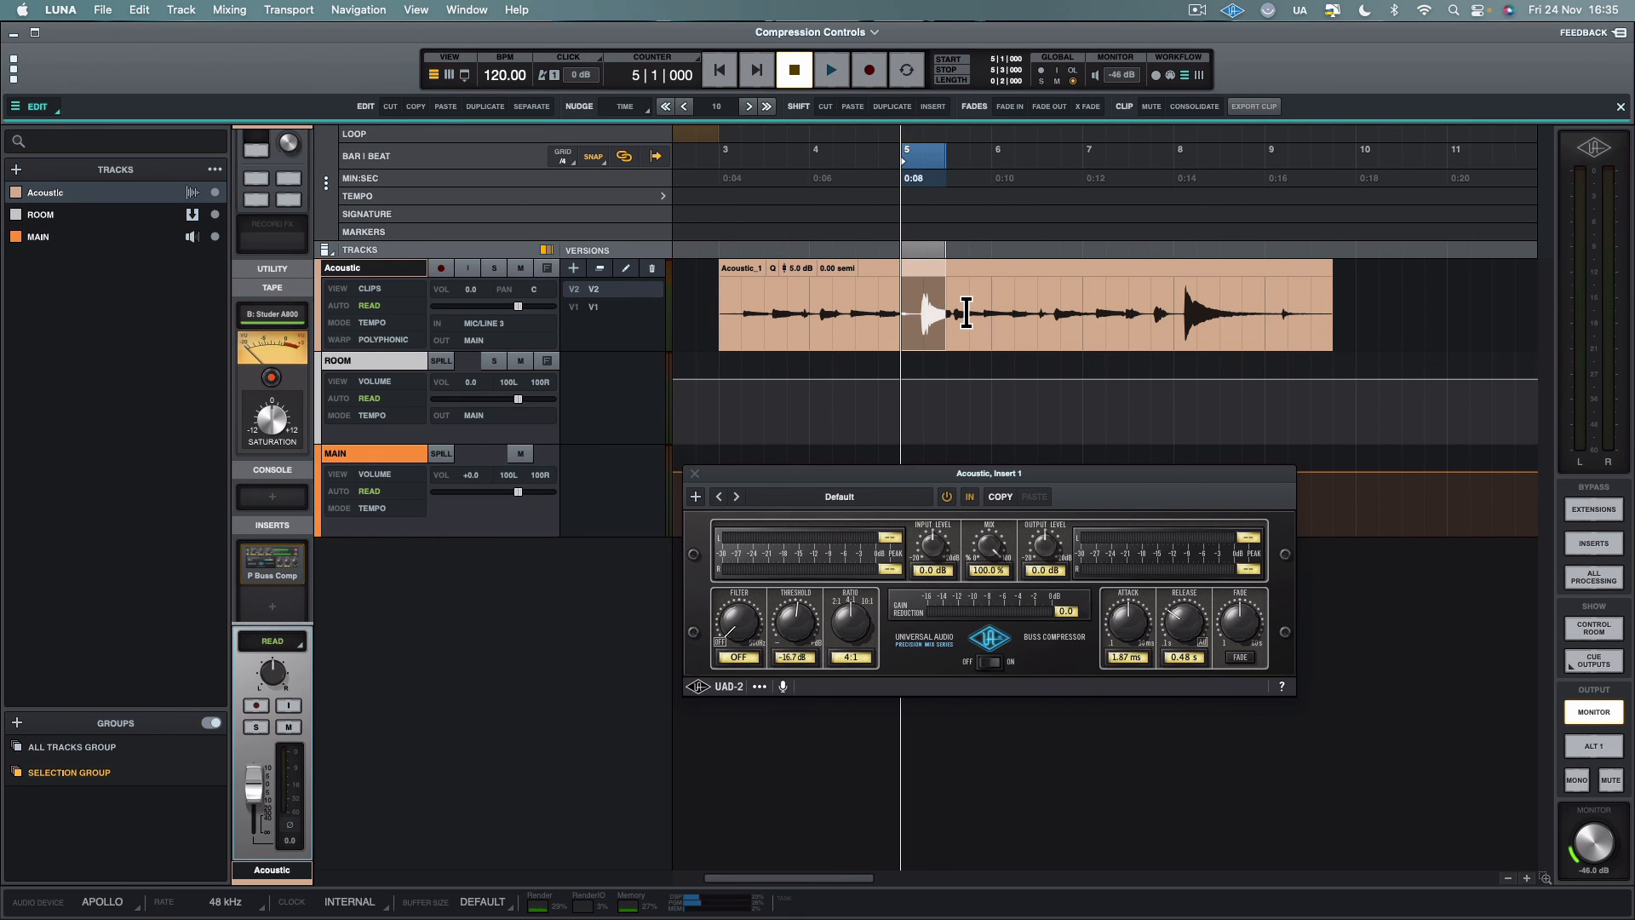
pyautogui.click(966, 312)
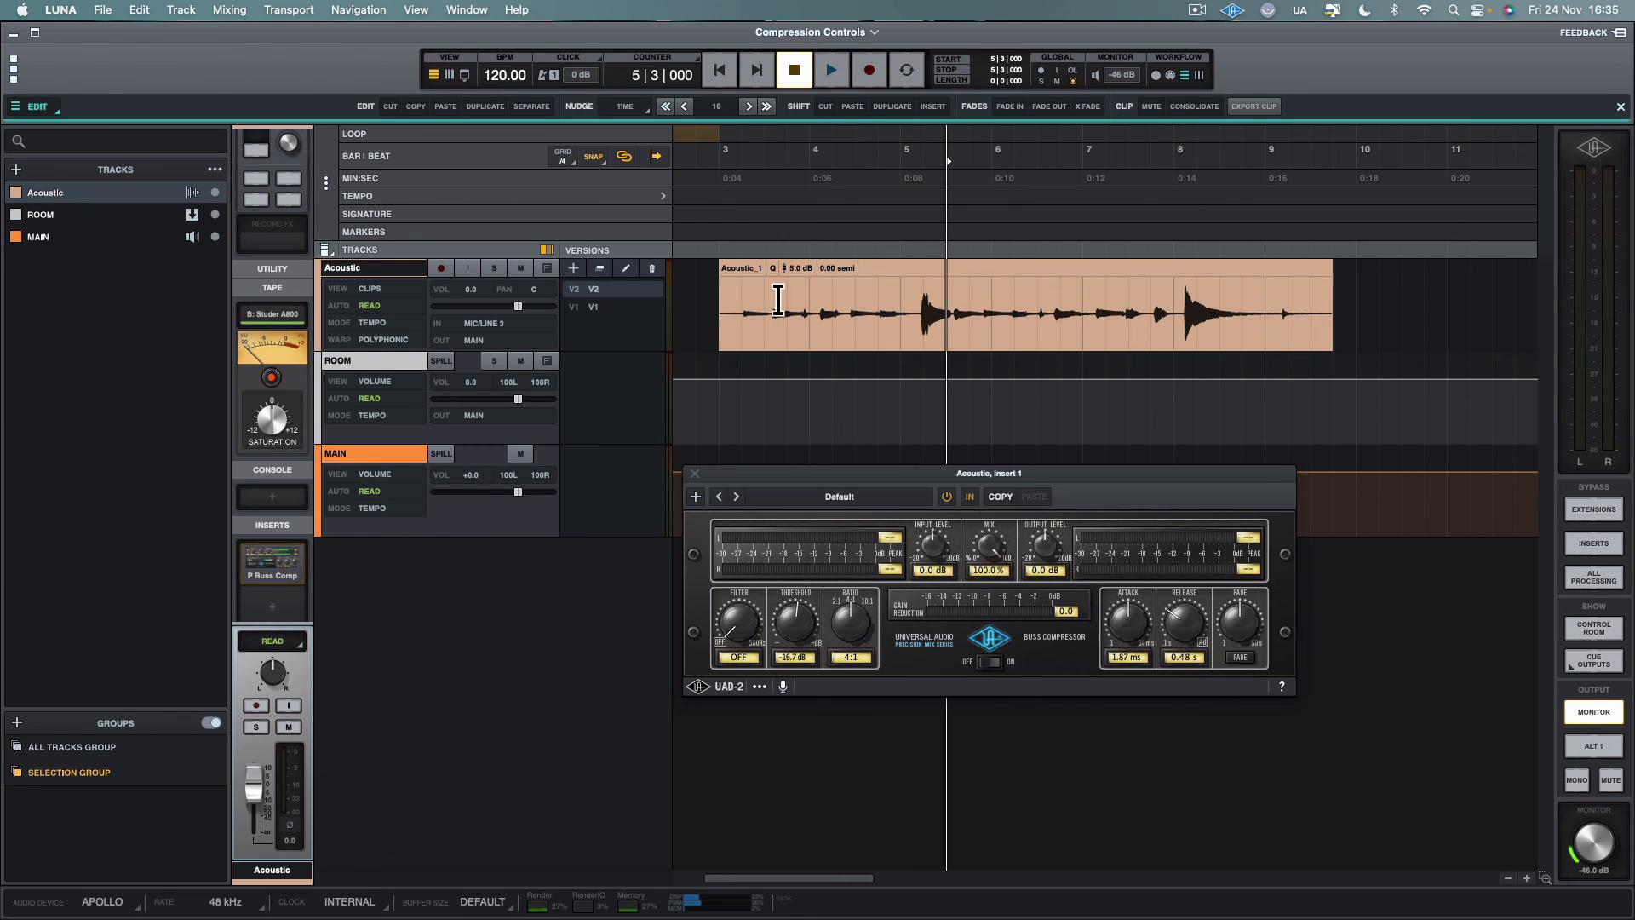
pyautogui.click(747, 301)
pyautogui.press('space')
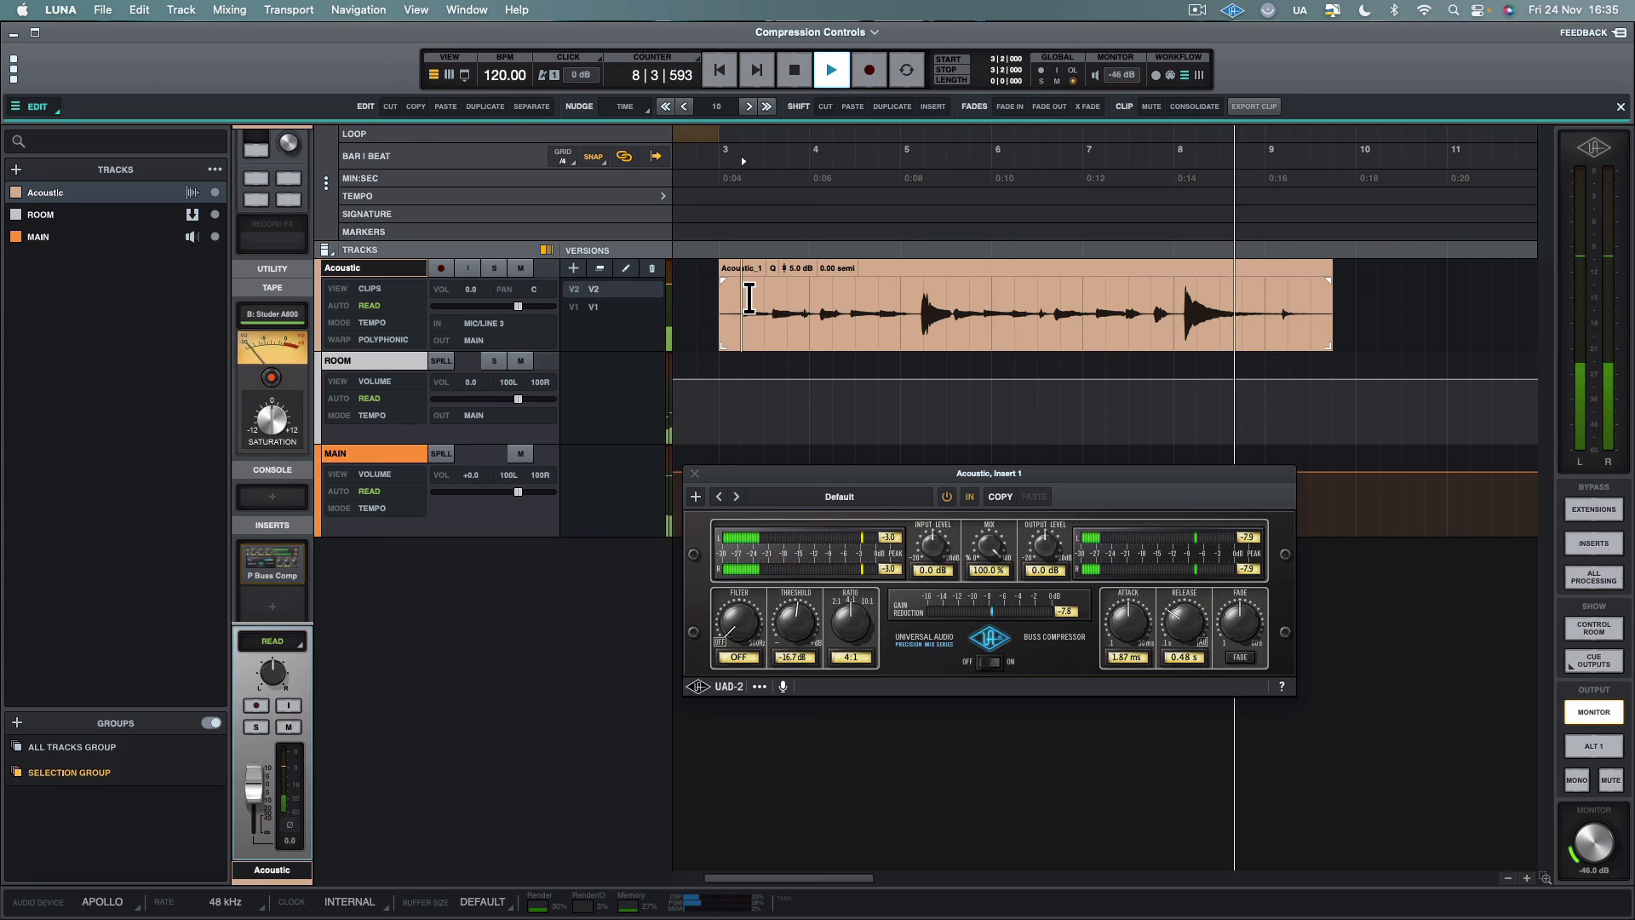
pyautogui.press('space')
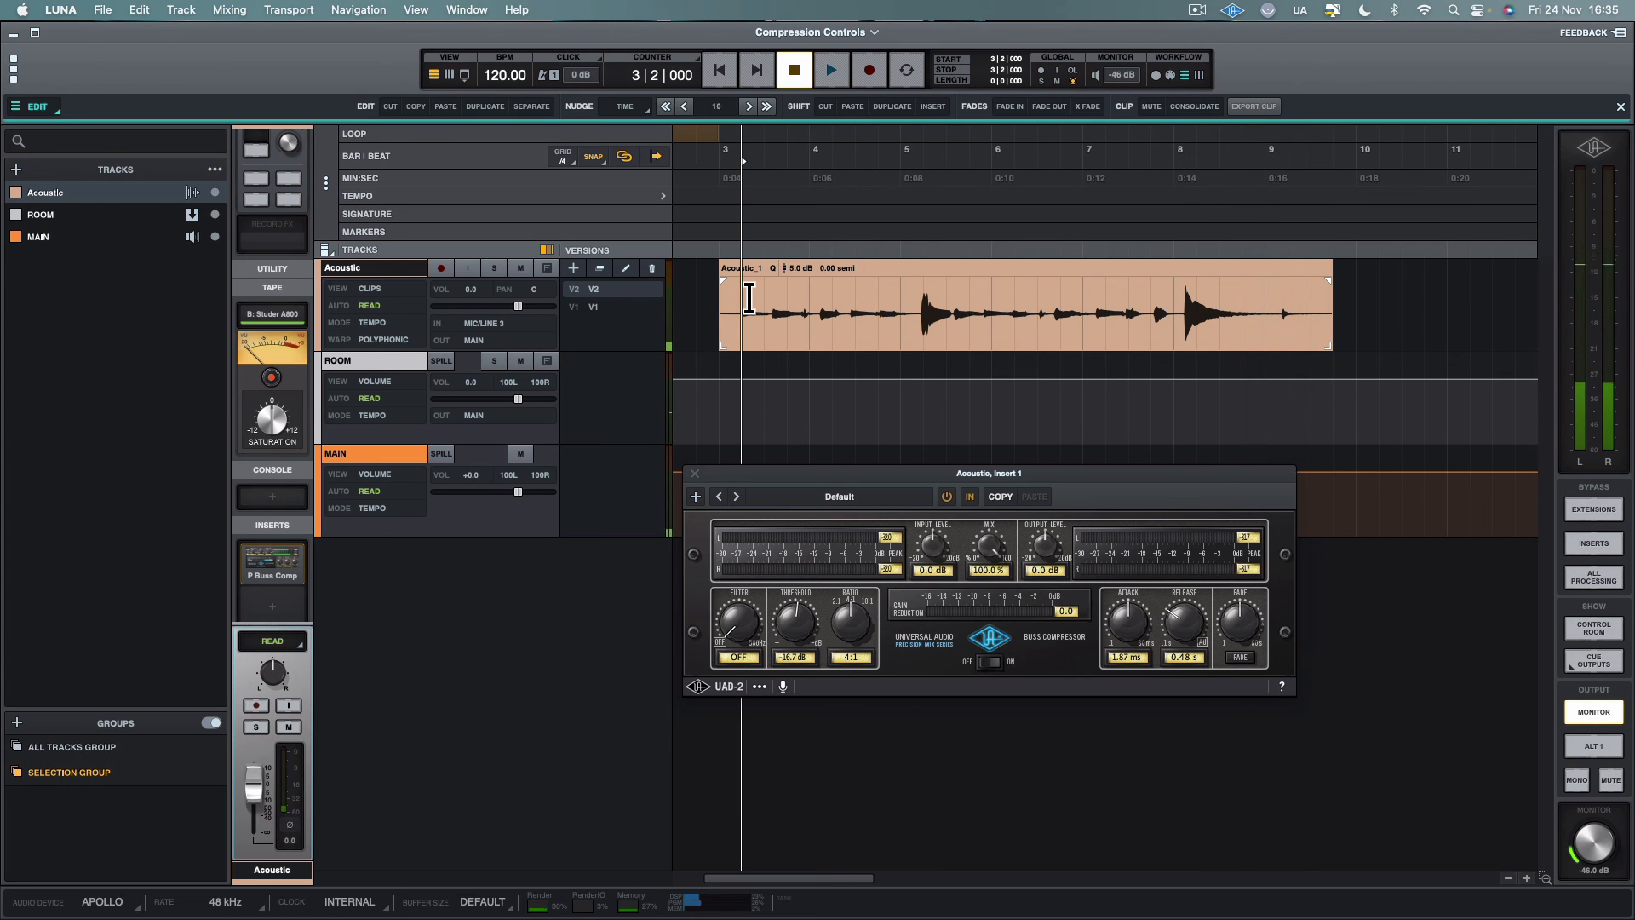
# Set the release time to 0.10 s and play the Acoustic clip from bar 3, beat 2
pyautogui.moveTo(1184, 624); pyautogui.dragTo(1188, 756)
pyautogui.press('space')
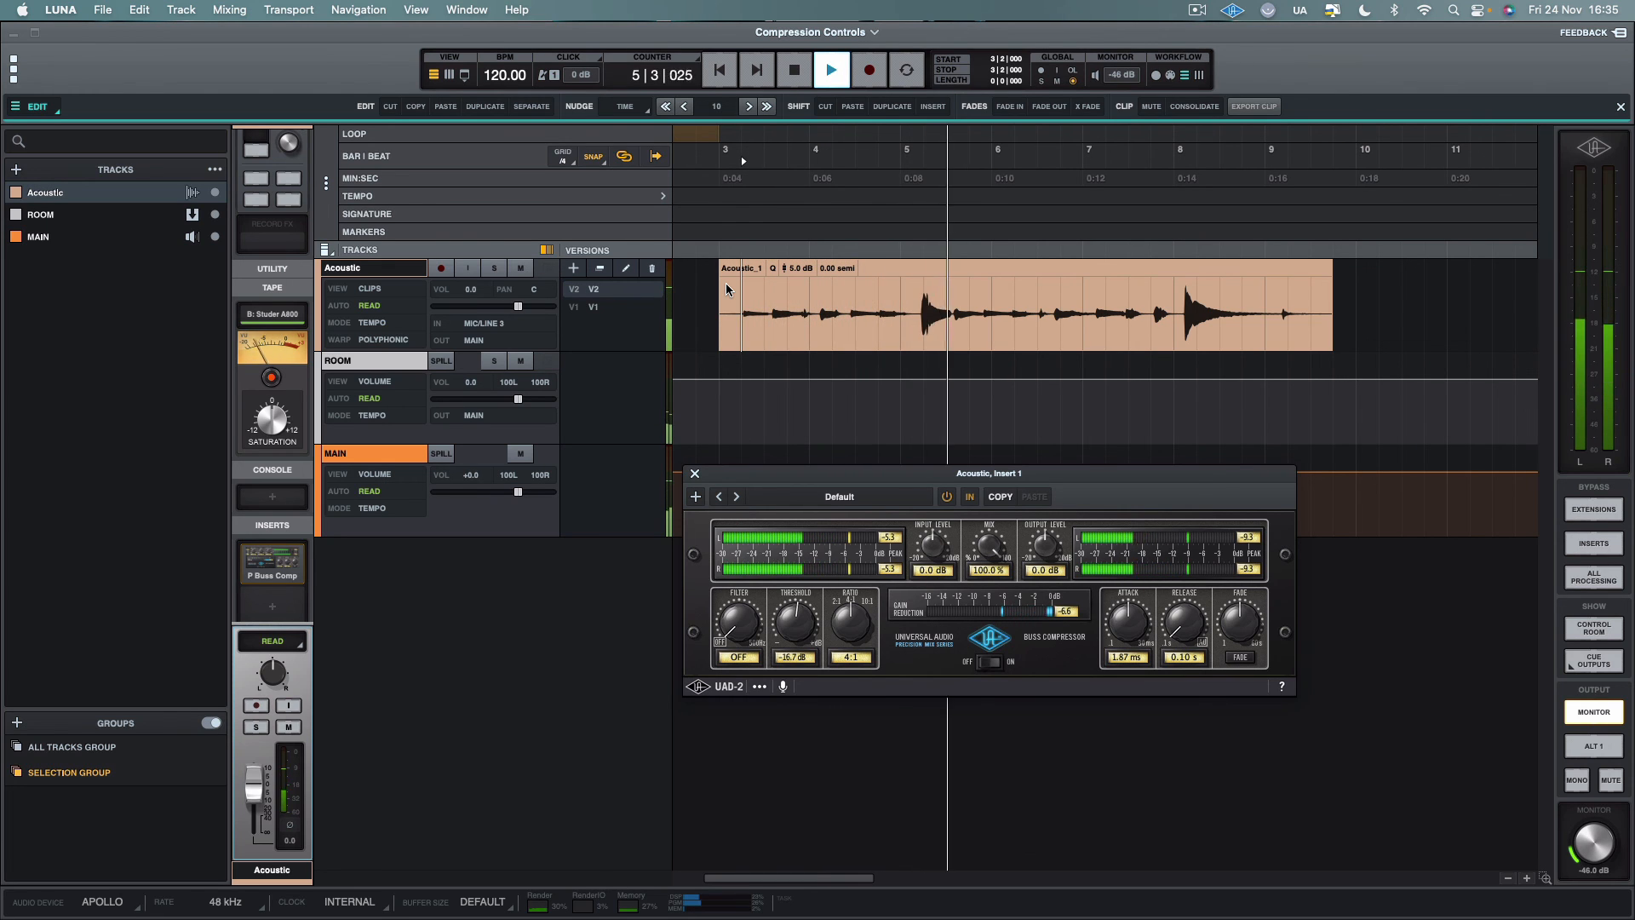
pyautogui.press('space')
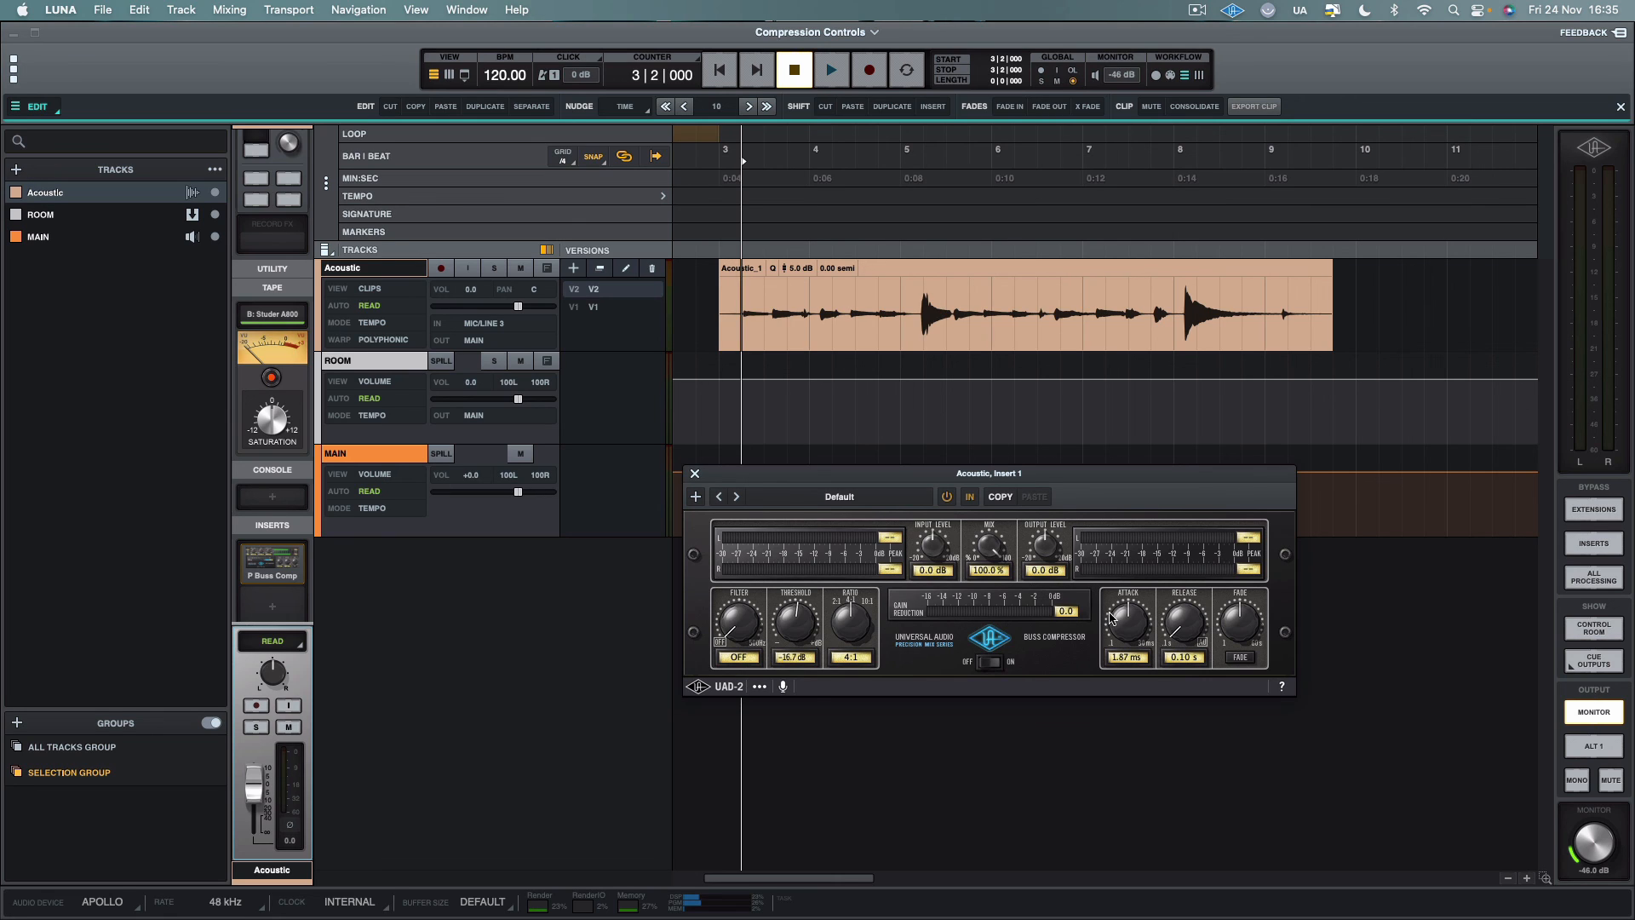
# Adjust the compressor to a -17.5 dB threshold, 1.00 ms attack and 0.62 s release
pyautogui.moveTo(1192, 622); pyautogui.dragTo(1185, 533)
pyautogui.moveTo(734, 632); pyautogui.dragTo(789, 629)
pyautogui.moveTo(1185, 629); pyautogui.dragTo(1187, 630)
pyautogui.moveTo(813, 610); pyautogui.dragTo(814, 613)
pyautogui.moveTo(1150, 640); pyautogui.dragTo(1160, 833)
pyautogui.moveTo(1185, 640)
pyautogui.mouseDown()
pyautogui.moveTo(1186, 595)
pyautogui.moveTo(1183, 609)
pyautogui.moveTo(1134, 516)
pyautogui.moveTo(1128, 556)
pyautogui.moveTo(1117, 537)
pyautogui.moveTo(1118, 486)
pyautogui.moveTo(1114, 594)
pyautogui.moveTo(1117, 551)
pyautogui.moveTo(1187, 612)
pyautogui.moveTo(1180, 634)
pyautogui.mouseUp()
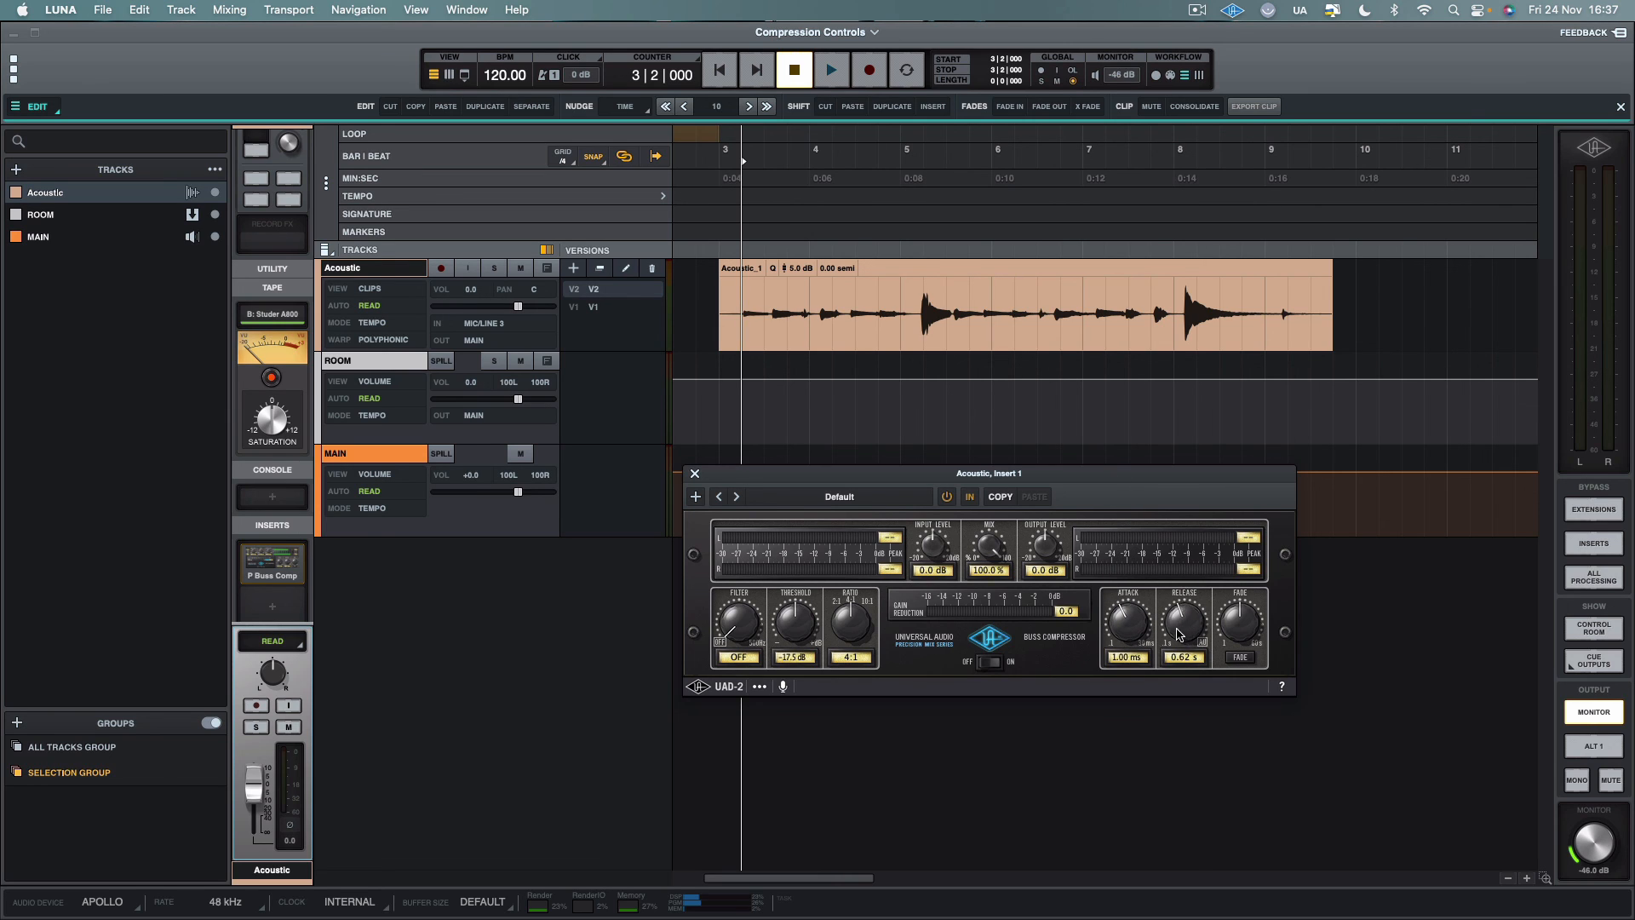